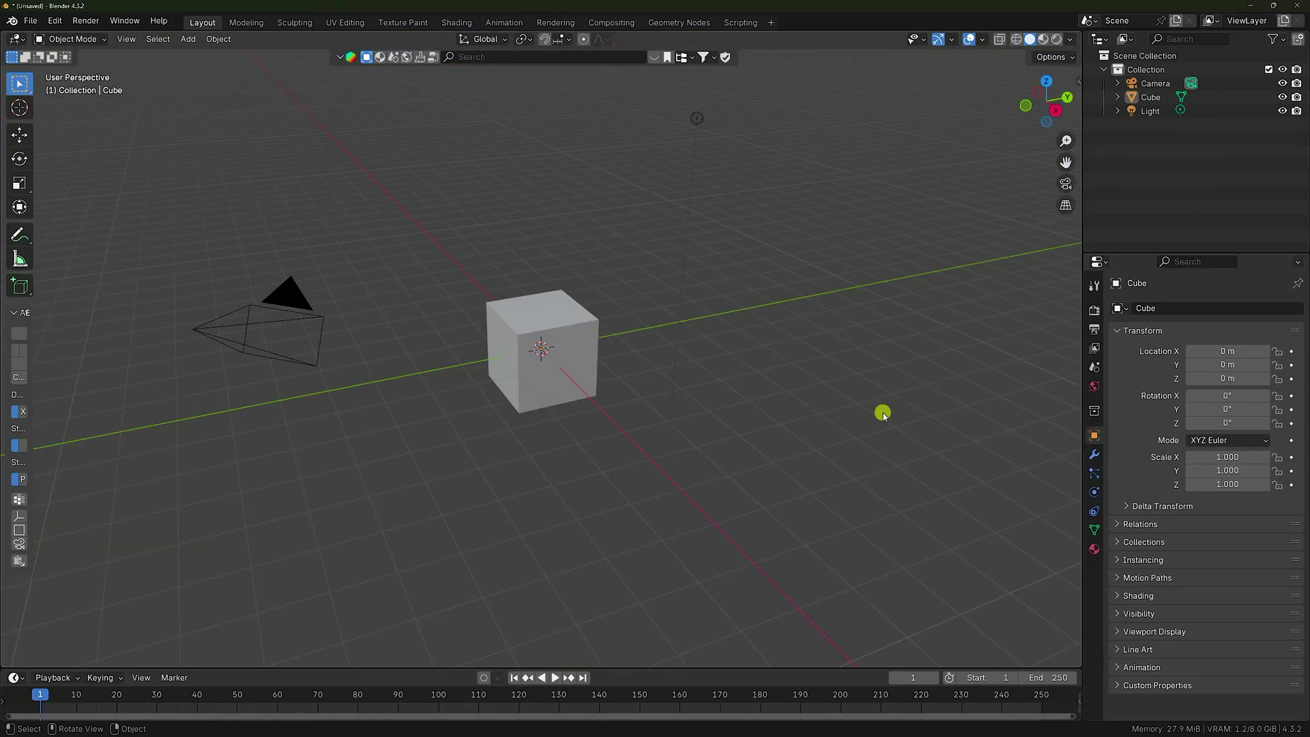
# Step: Box-select the default Camera, Cube and Light in the viewport
pyautogui.moveTo(843, 270); pyautogui.dragTo(210, 532)
# Step: Delete the default objects and add a UV sphere to the empty scene
pyautogui.press('Delete')
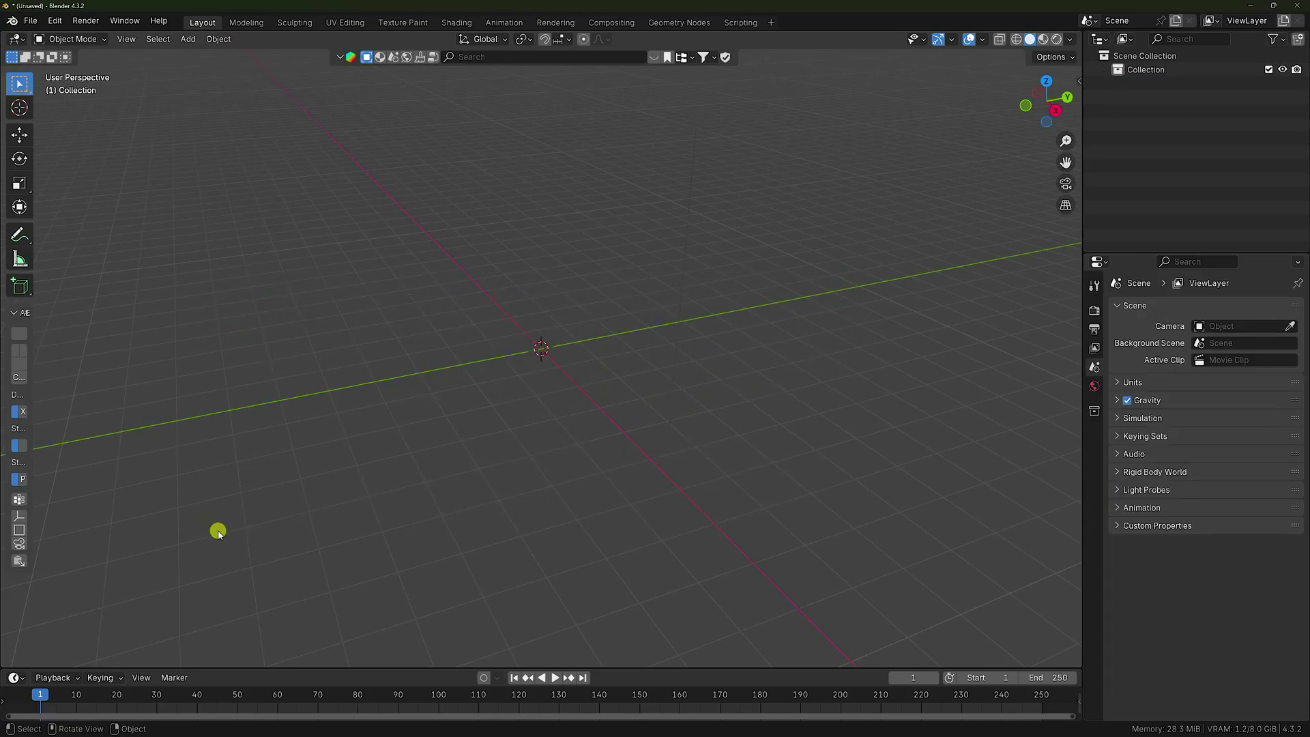
pyautogui.moveTo(351, 477); pyautogui.dragTo(482, 456, button='middle')
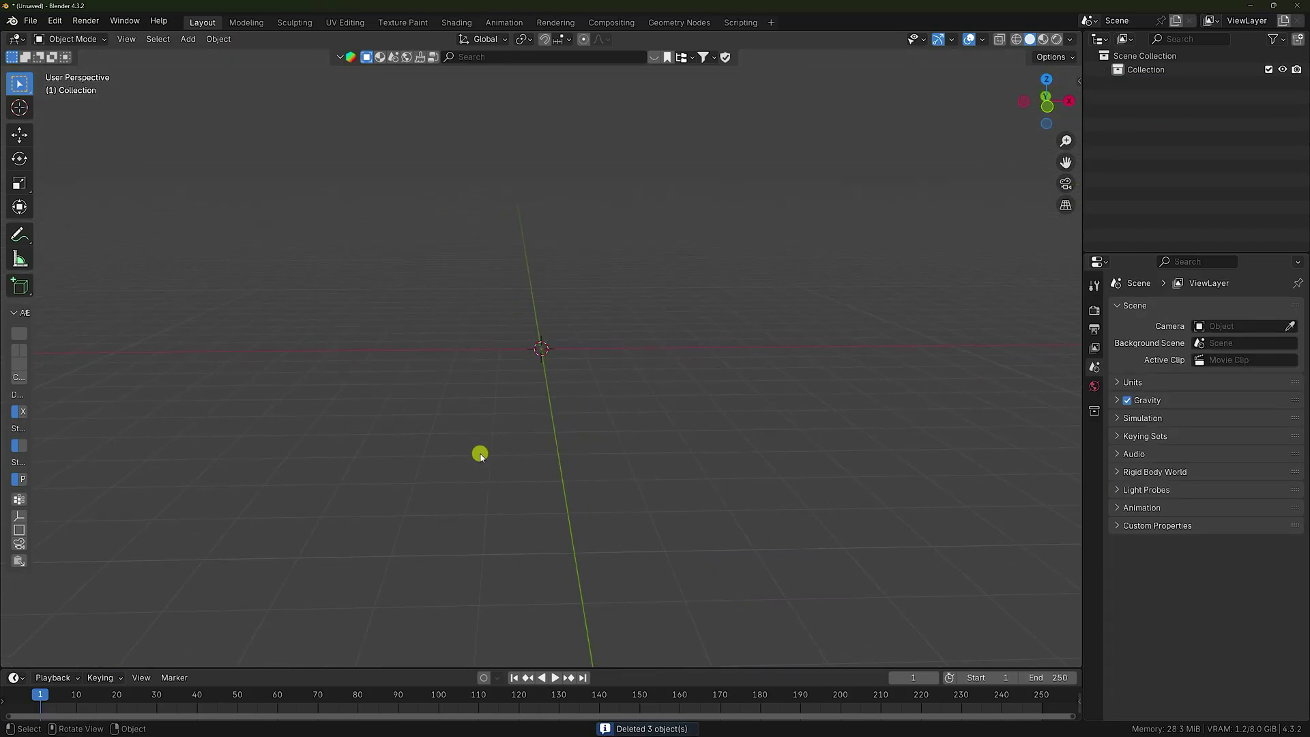
pyautogui.click(188, 39)
pyautogui.moveTo(198, 53)
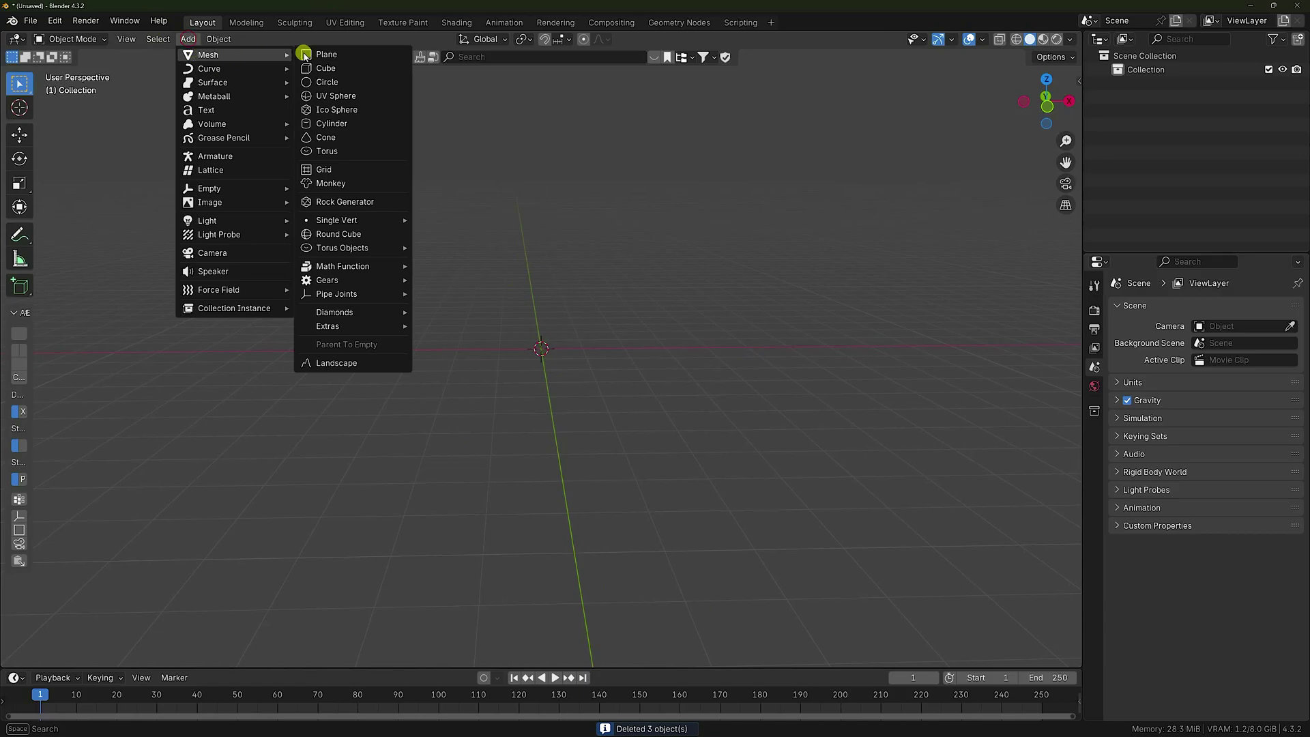
pyautogui.click(341, 97)
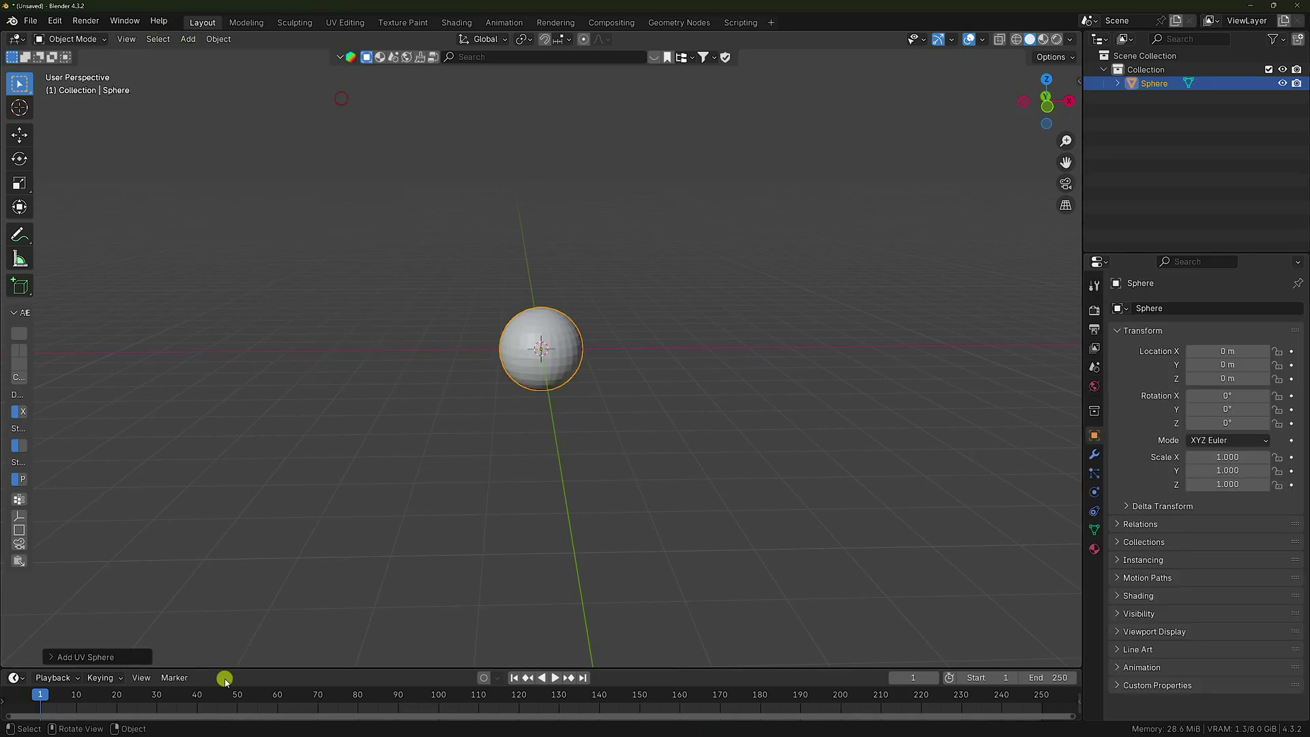
# Step: Give the new UV sphere 64 segments, 32 rings and a 0.5 m radius
pyautogui.click(127, 658)
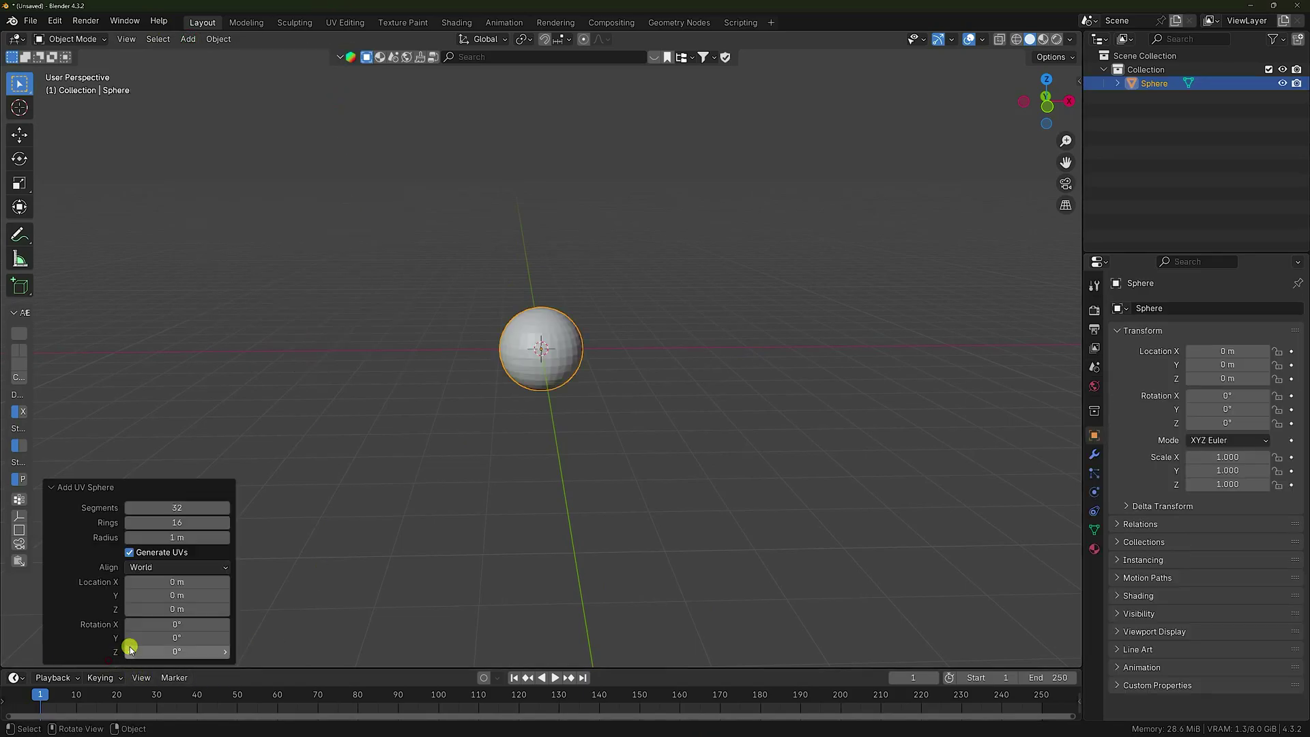
pyautogui.click(182, 509)
pyautogui.write('64')
pyautogui.press('Return')
pyautogui.click(175, 521)
pyautogui.press('Return')
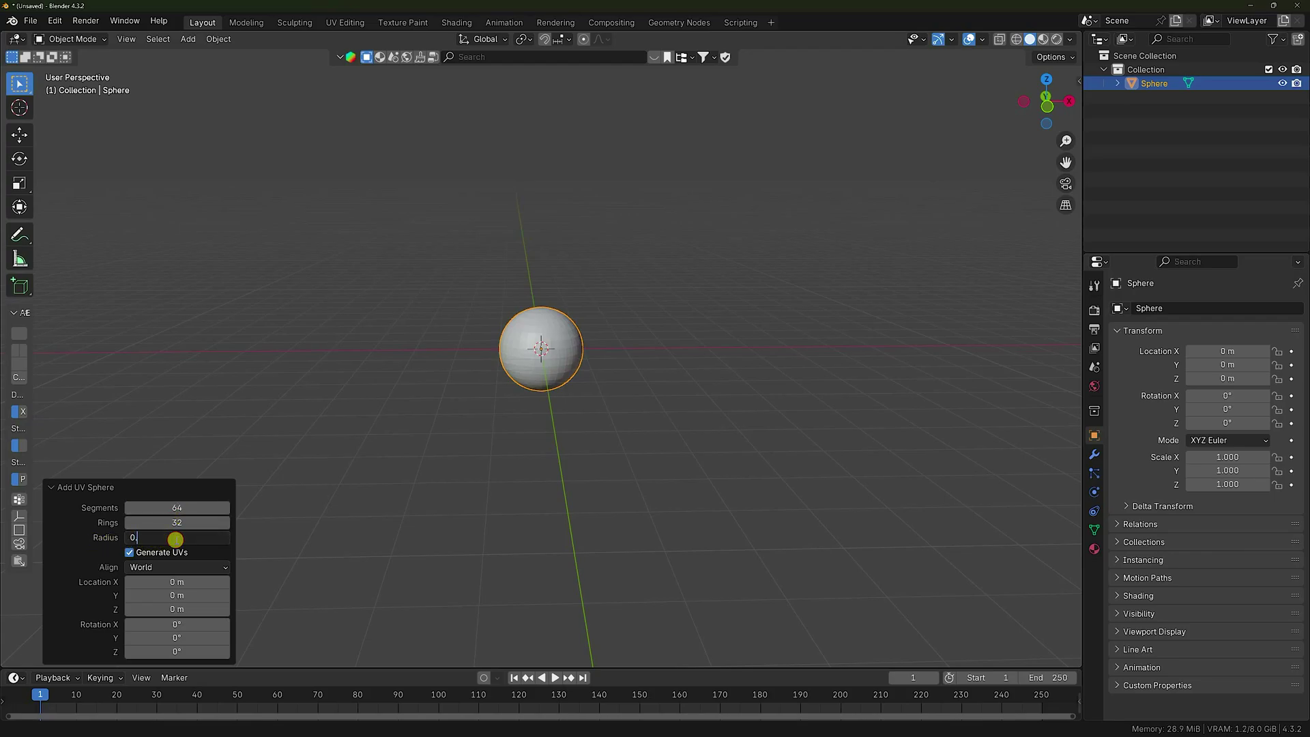
pyautogui.click(175, 539)
pyautogui.write('0.5')
pyautogui.press('Return')
pyautogui.moveTo(556, 447); pyautogui.dragTo(549, 410, button='middle')
pyautogui.scroll(2, 553, 326)
# Step: Shade the sphere smooth and raise it to about 4.45 m on Z
pyautogui.rightClick(552, 325)
pyautogui.click(550, 322)
pyautogui.moveTo(550, 322); pyautogui.dragTo(554, 365, button='middle')
pyautogui.click(19, 134)
pyautogui.scroll(-3, 384, 322)
pyautogui.keyDown('shift'); pyautogui.moveTo(495, 300); pyautogui.dragTo(481, 464, button='middle'); pyautogui.keyUp('shift')
pyautogui.moveTo(492, 463); pyautogui.dragTo(469, 308)
# Step: Duplicate the sphere, place the copy below it and scale it to 1.259
pyautogui.hotkey('ctrl', 'c')
pyautogui.hotkey('ctrl', 'v')
pyautogui.moveTo(546, 355); pyautogui.dragTo(584, 318)
pyautogui.press('s')
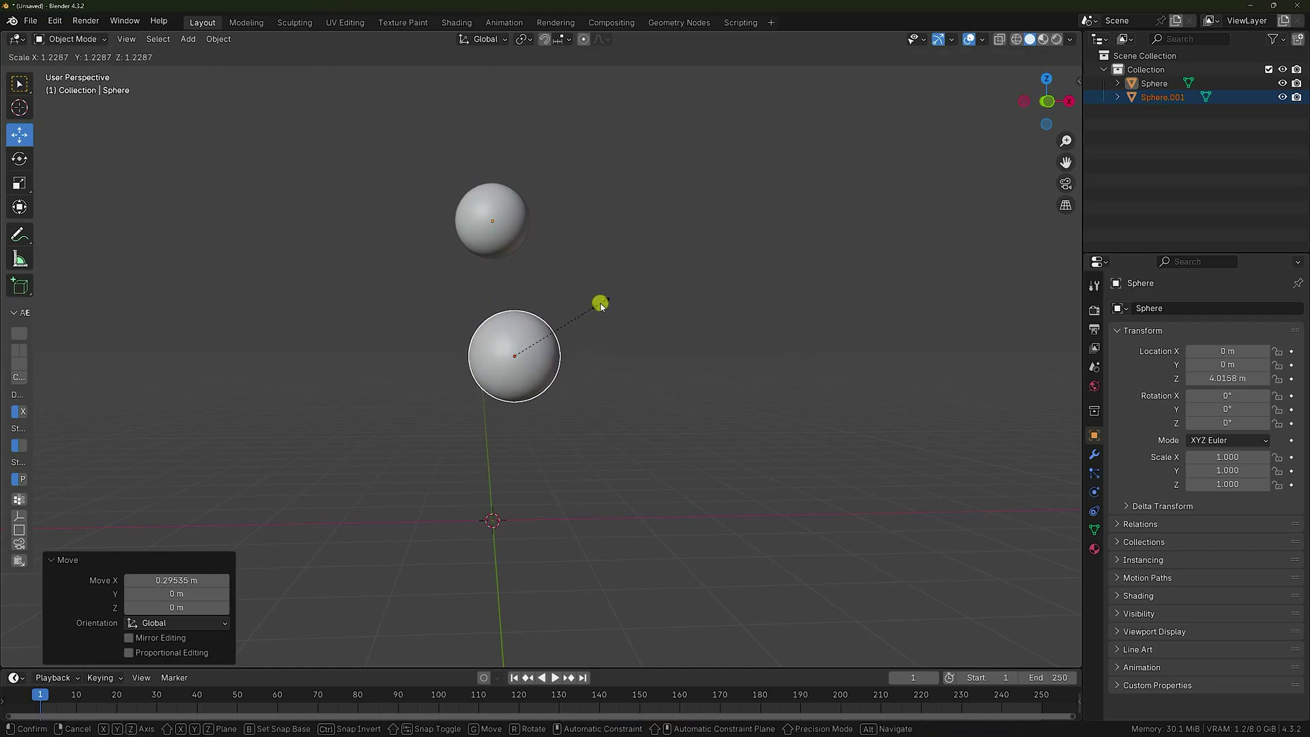
pyautogui.click(603, 304)
pyautogui.click(516, 457)
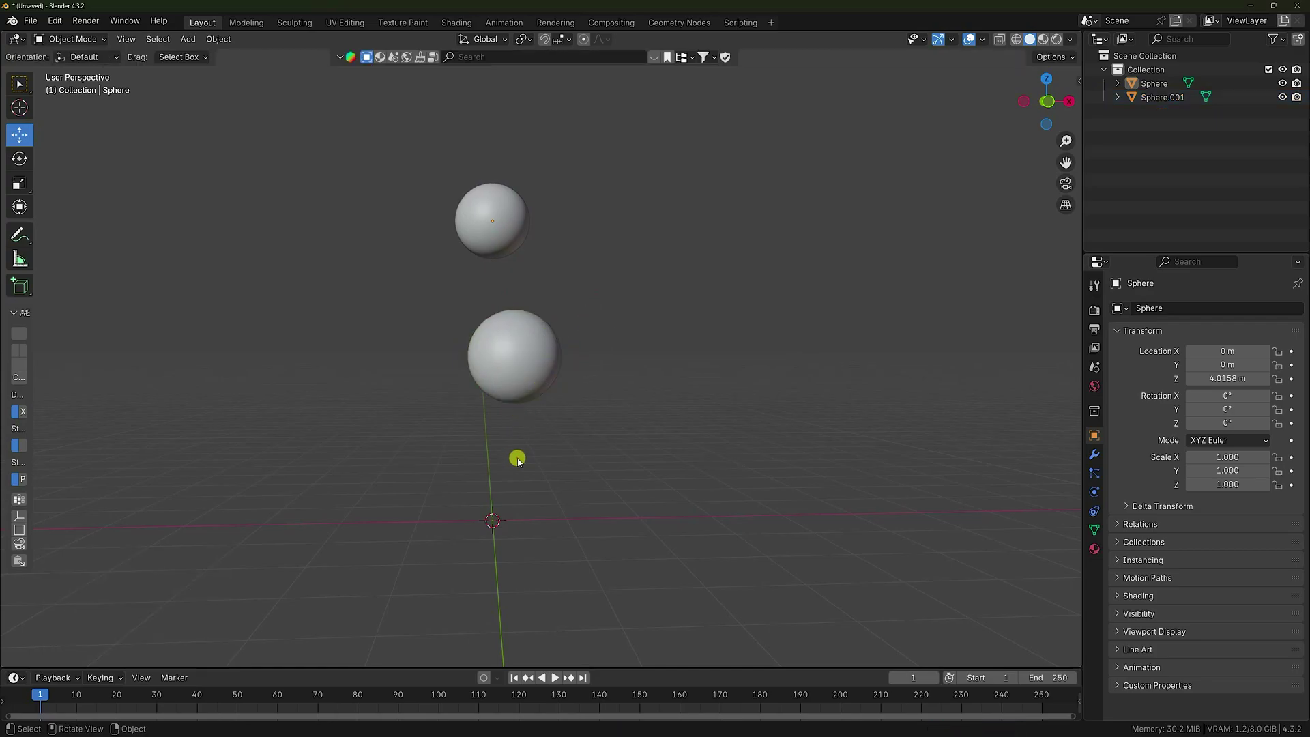
pyautogui.click(503, 385)
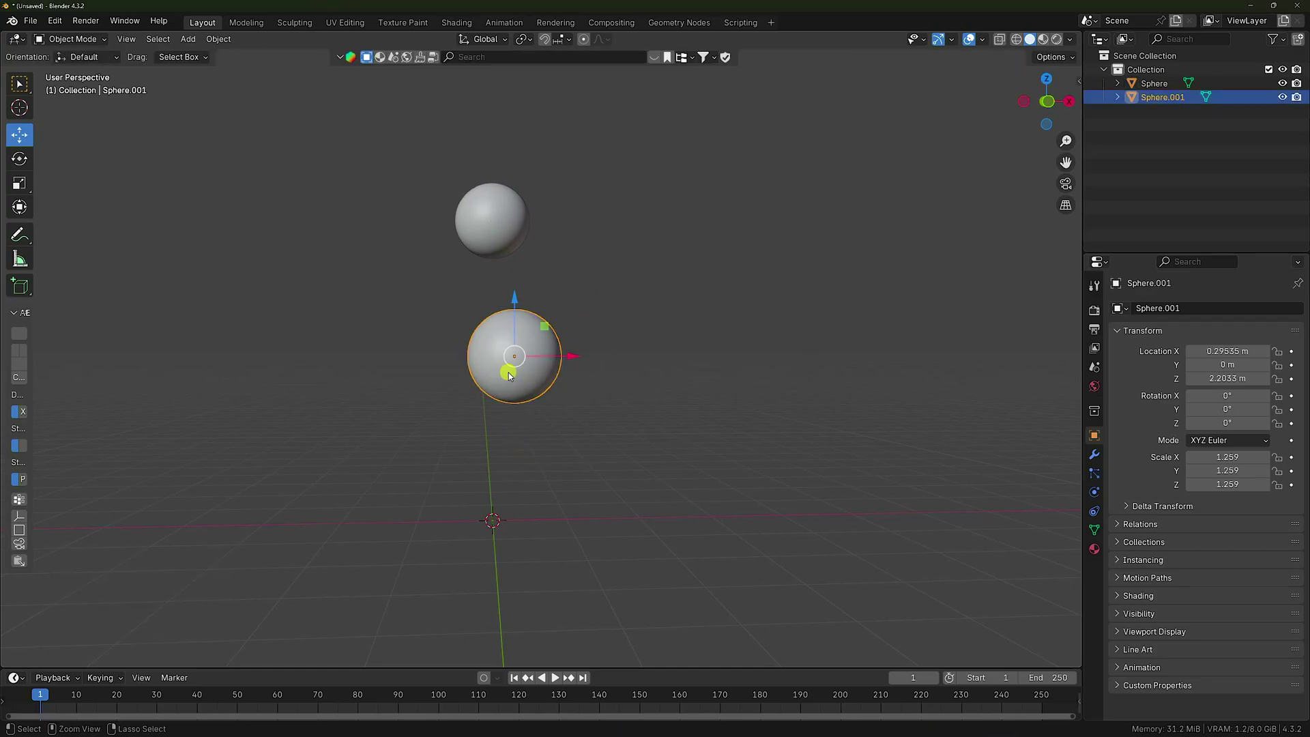
# Step: Duplicate the middle sphere, lower it about 1.55 m and scale it to 1.335
pyautogui.hotkey('ctrl', 'c')
pyautogui.hotkey('ctrl', 'v')
pyautogui.moveTo(521, 295); pyautogui.dragTo(504, 420)
pyautogui.press('s')
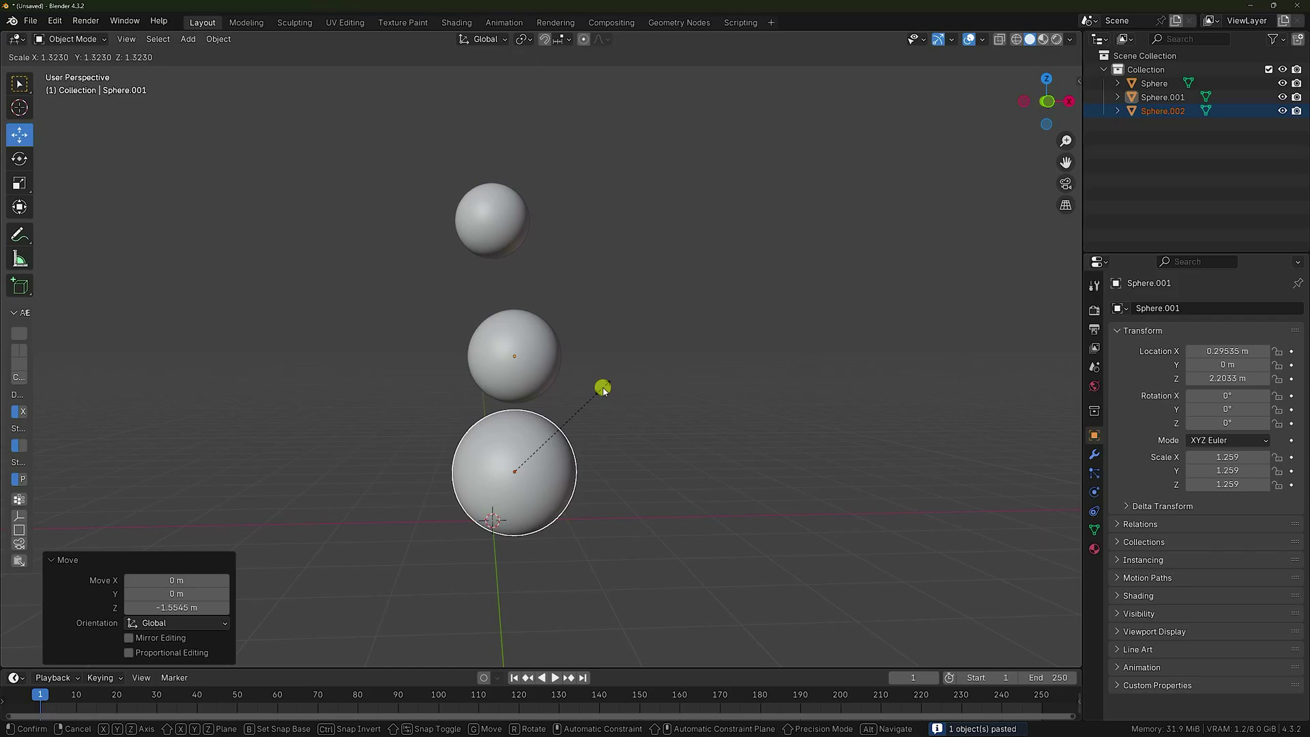
pyautogui.click(604, 386)
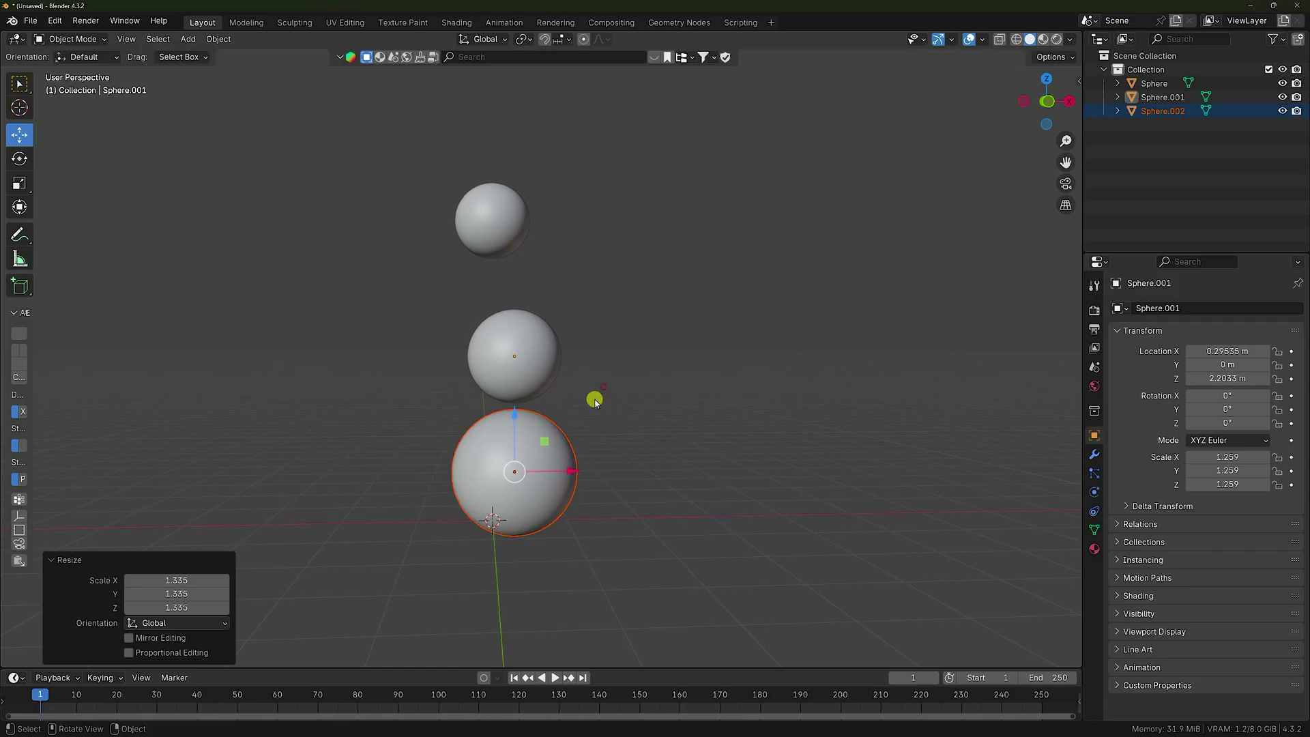
pyautogui.click(187, 39)
# Step: Add a camera aligned to the current viewport view
pyautogui.click(211, 252)
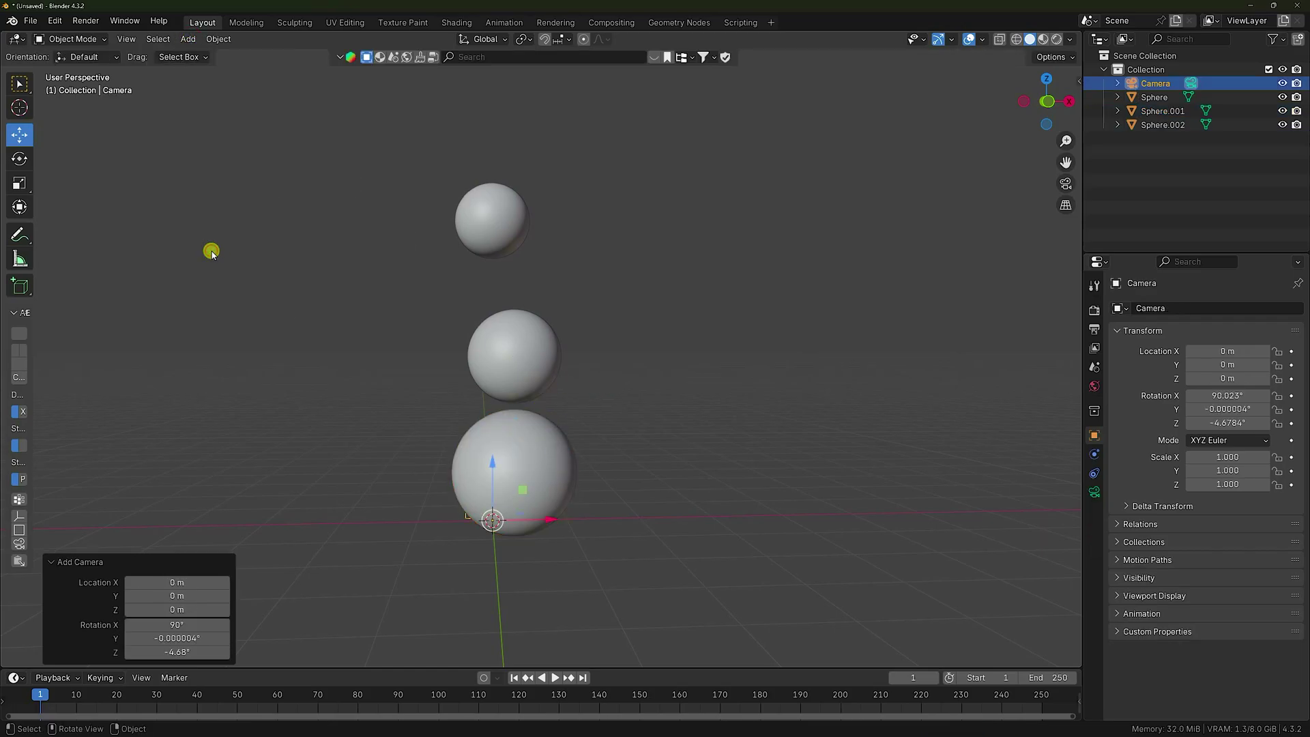
pyautogui.press('ctrl+alt+KP_0')
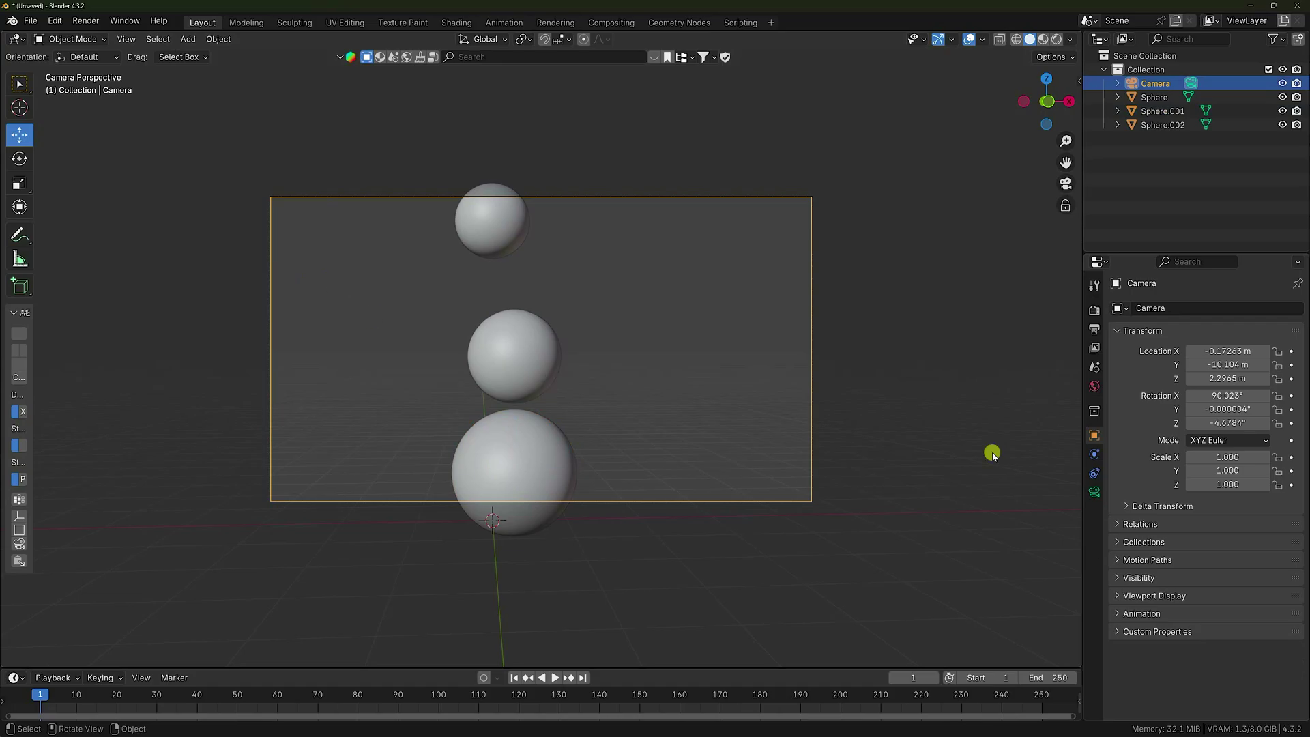
pyautogui.click(1094, 330)
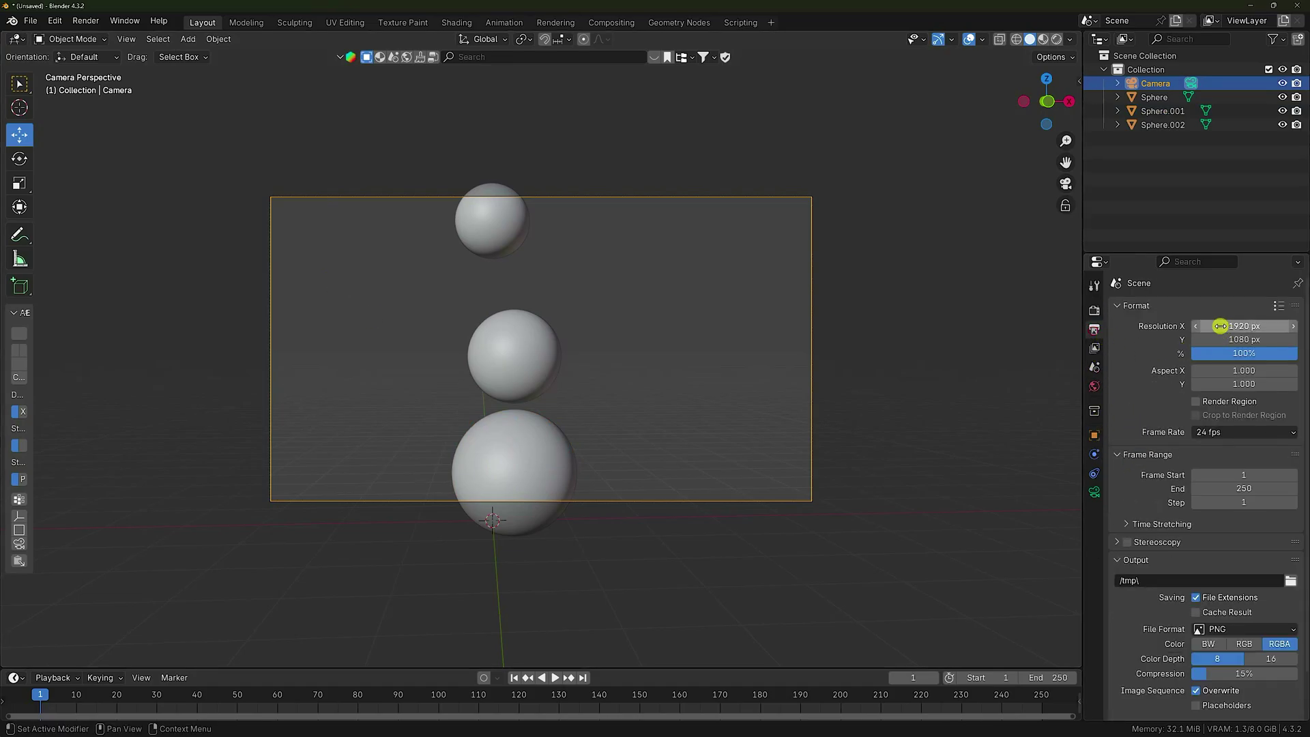
# Step: Set the render resolution to 1080 × 1920 px and frame rate to 30 fps
pyautogui.doubleClick(1233, 323)
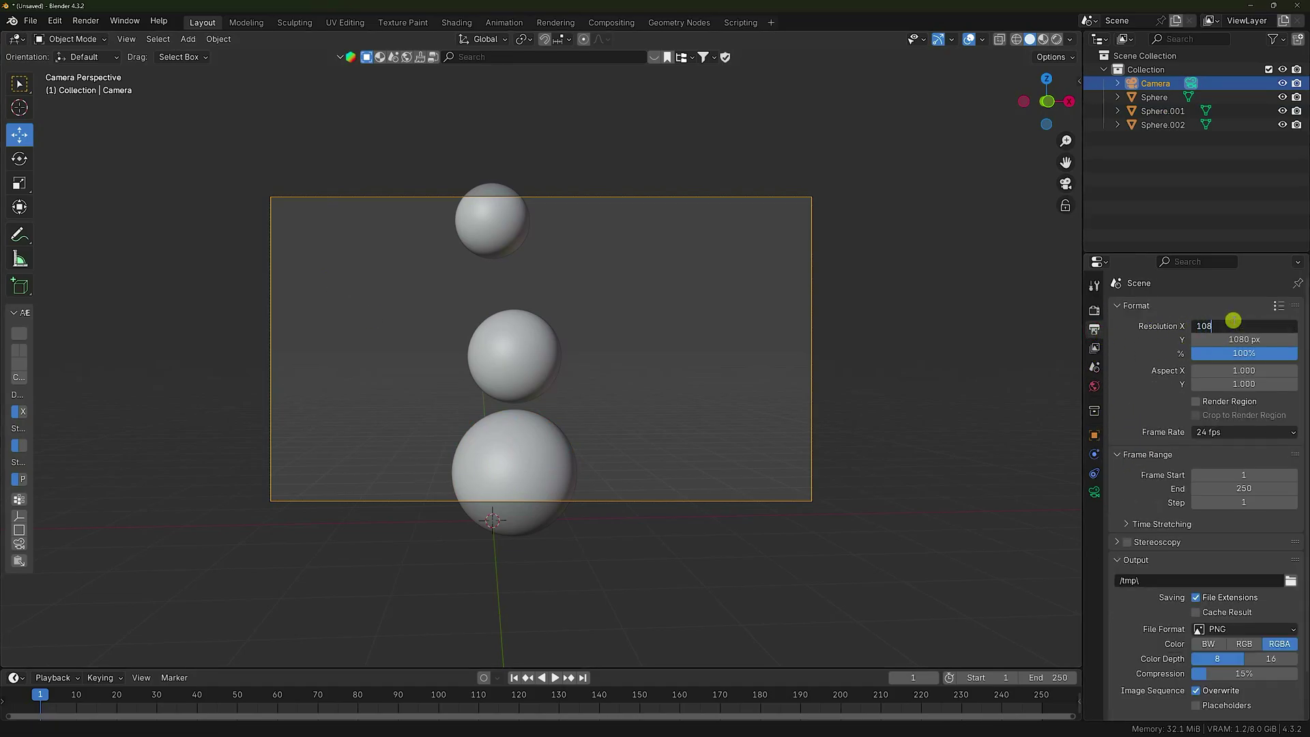
pyautogui.write('1080')
pyautogui.press('Tab')
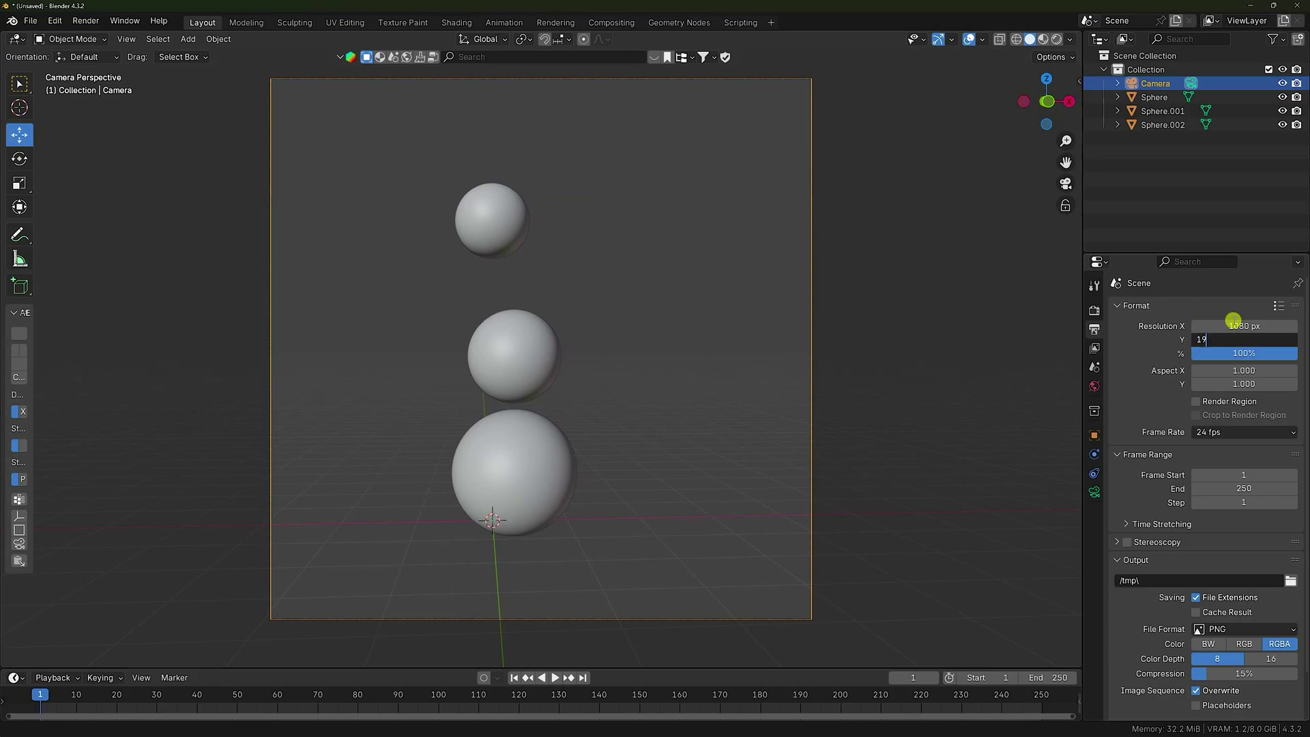
pyautogui.write('1920')
pyautogui.press('Return')
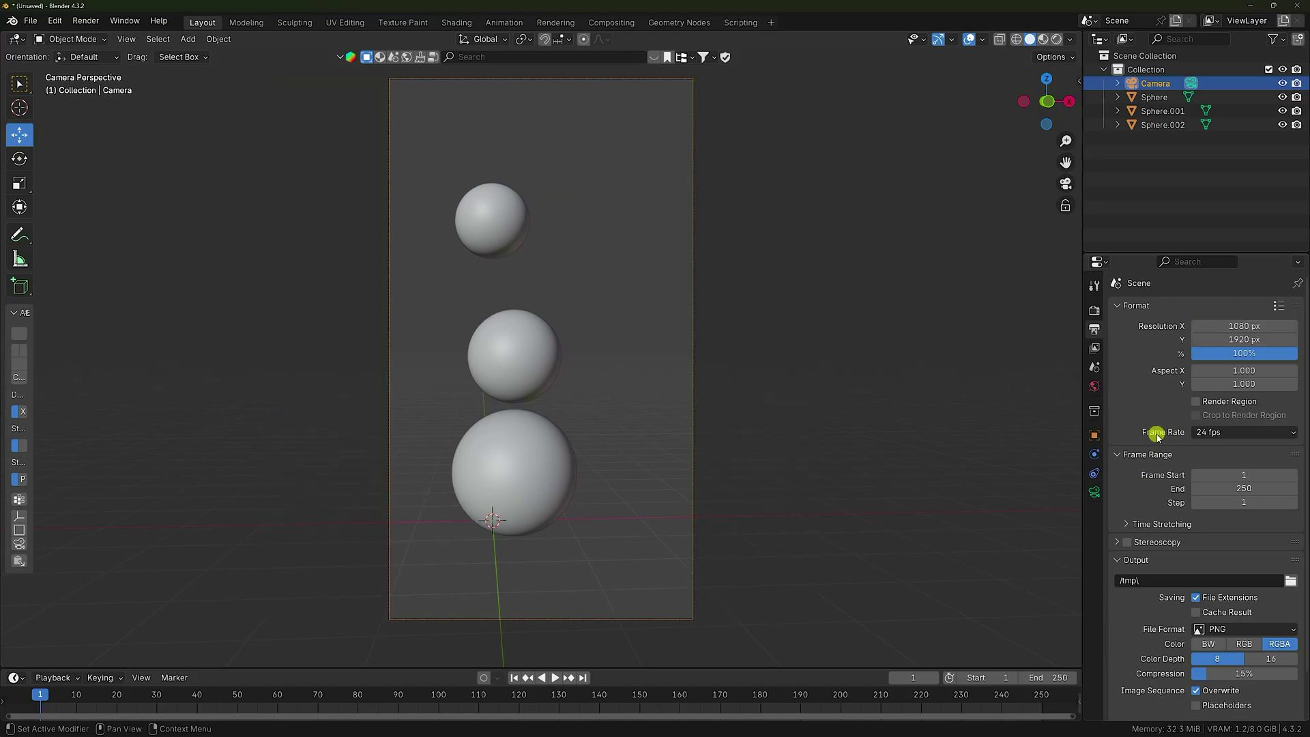
pyautogui.click(1242, 433)
pyautogui.click(1229, 501)
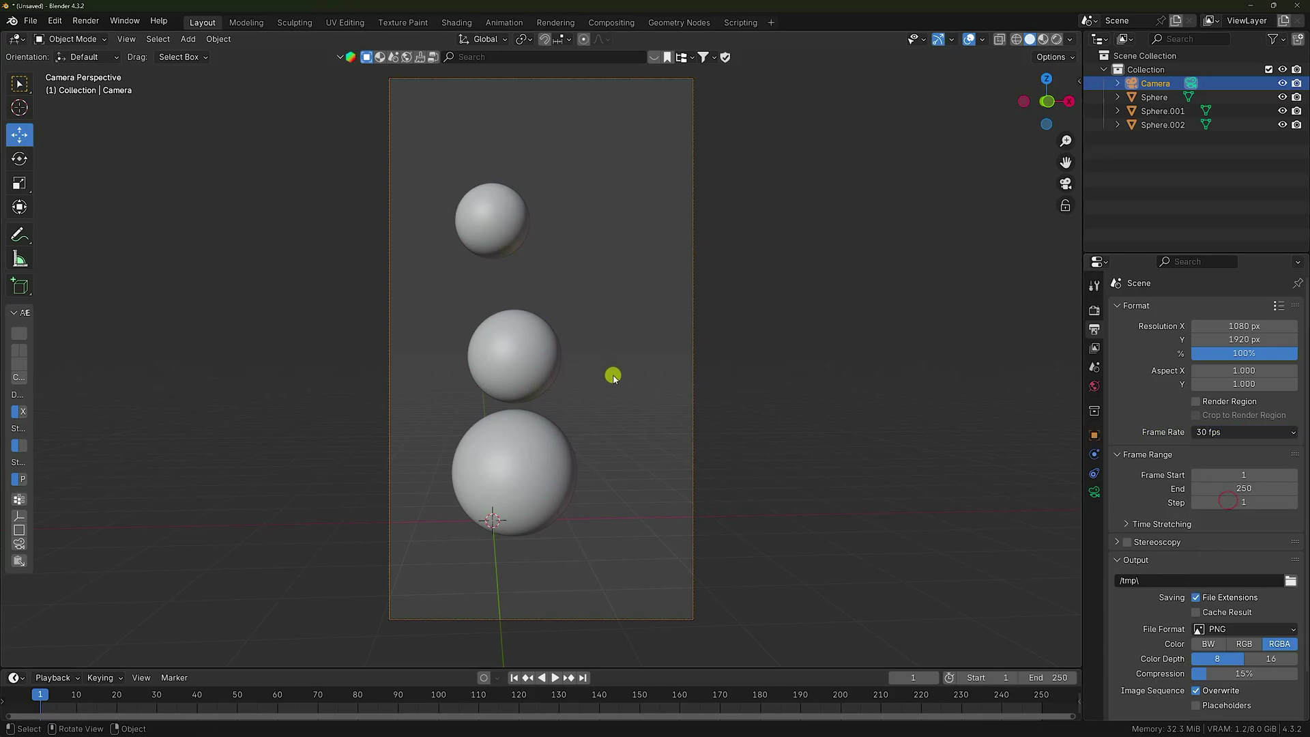
pyautogui.click(1094, 436)
# Step: Set the camera rotation to 90°, 0°, 0°
pyautogui.click(1208, 395)
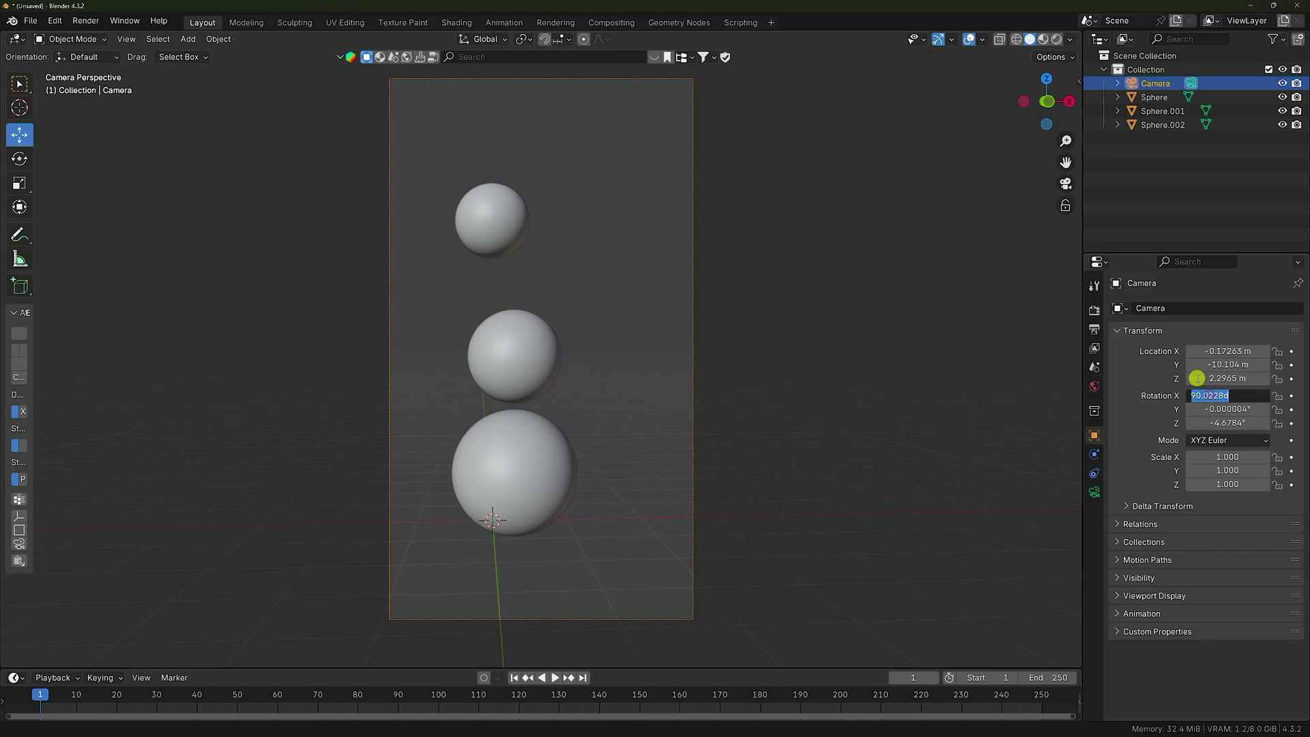
pyautogui.write('90')
pyautogui.press('Tab')
pyautogui.write('0')
pyautogui.press('Tab')
pyautogui.write('0')
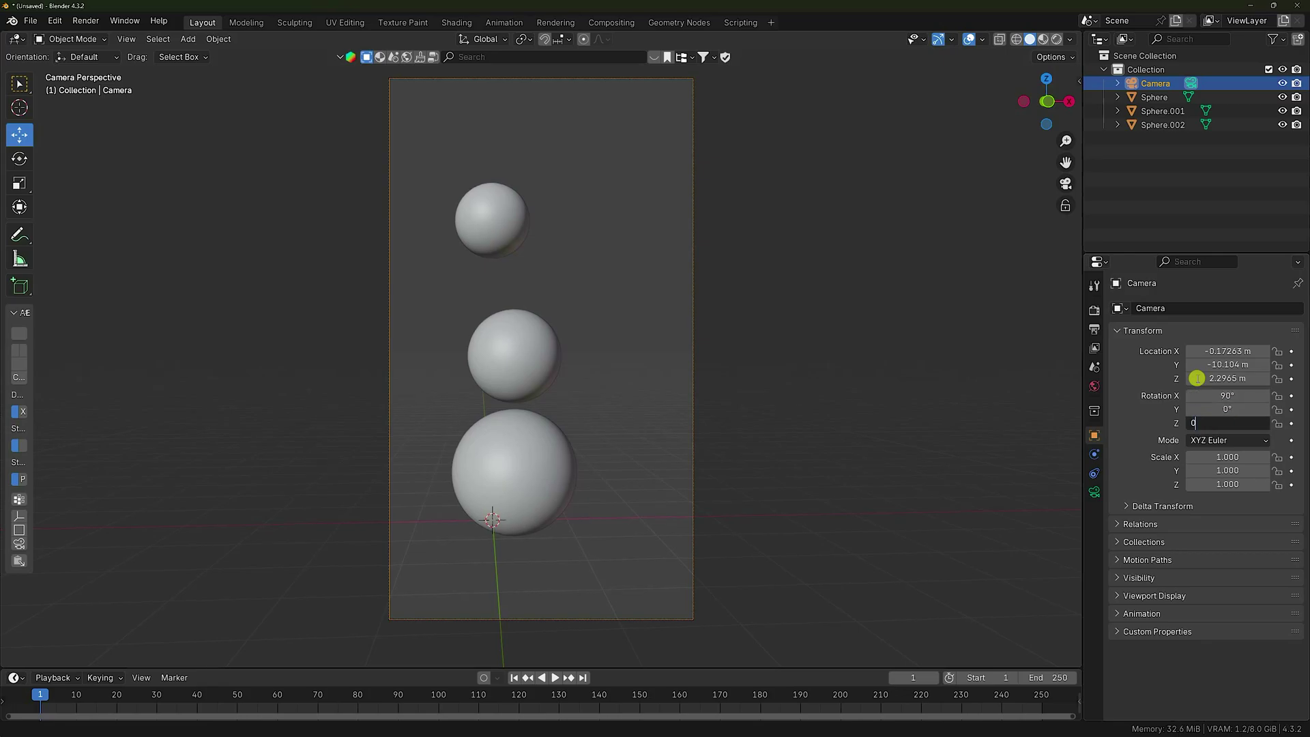
pyautogui.press('Return')
# Step: Place the camera at X 0 m and Z 2 m
pyautogui.click(1218, 350)
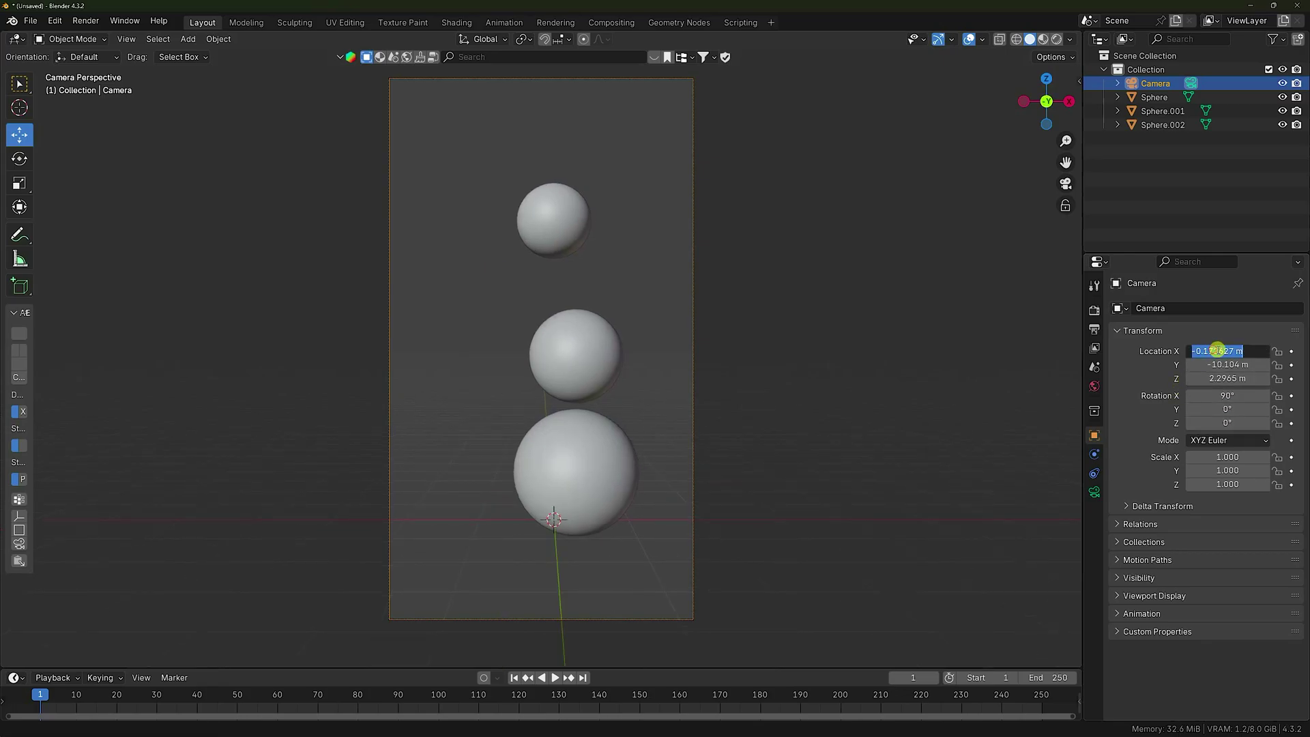
pyautogui.write('0')
pyautogui.press('Tab')
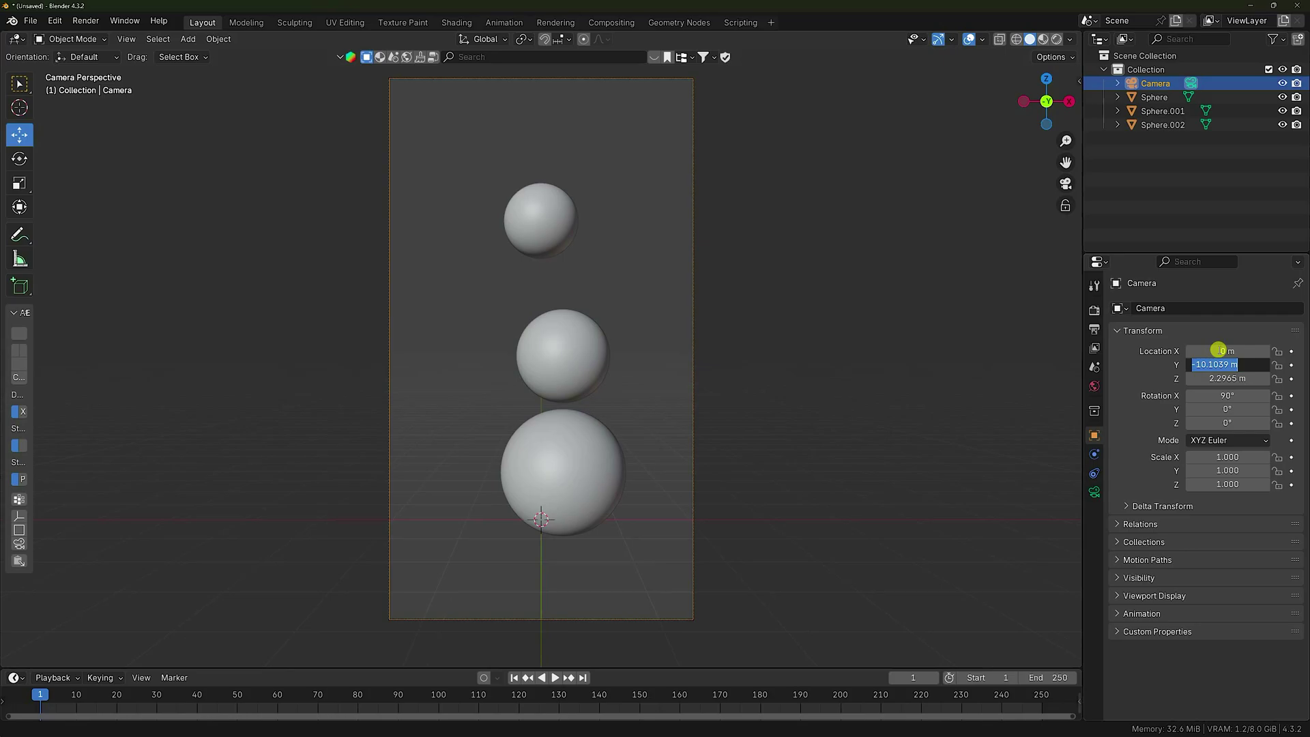
pyautogui.moveTo(1218, 378)
pyautogui.mouseDown()
pyautogui.moveTo(181, 380)
pyautogui.moveTo(1228, 380)
pyautogui.mouseUp()
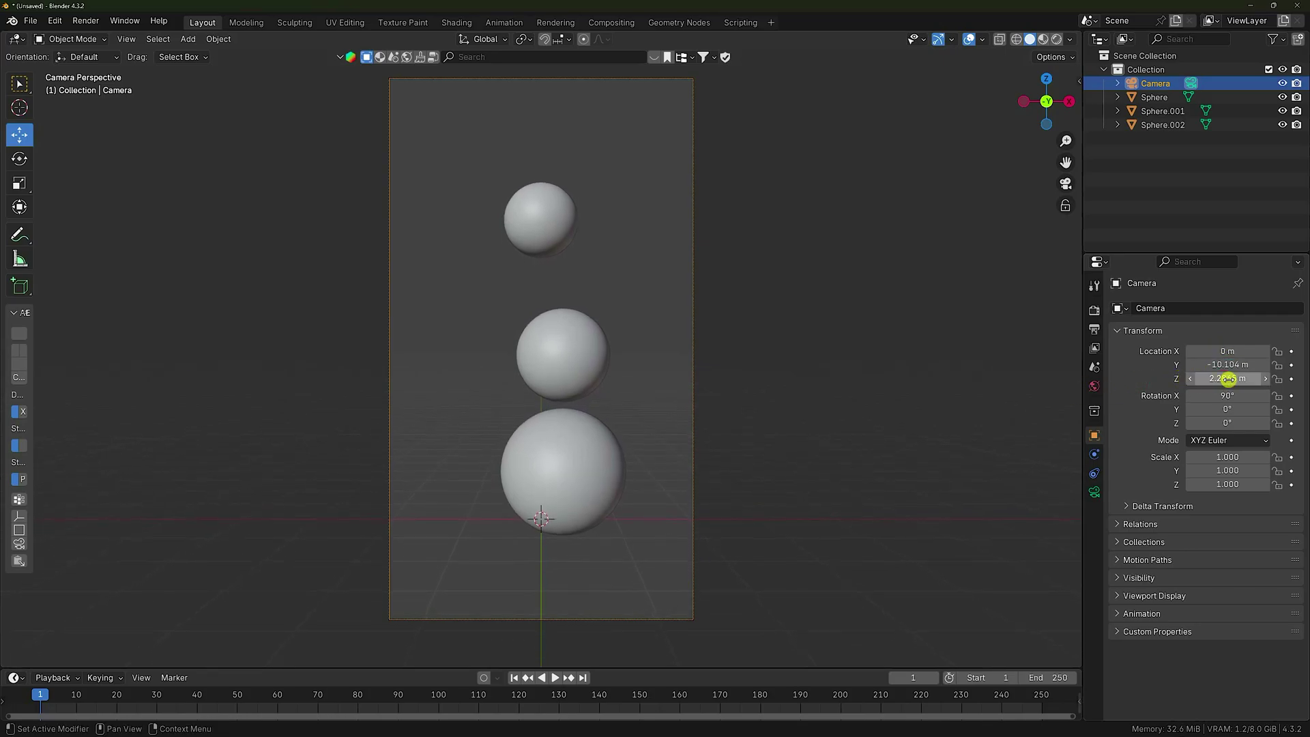
pyautogui.click(1228, 380)
pyautogui.write('2')
pyautogui.press('Return')
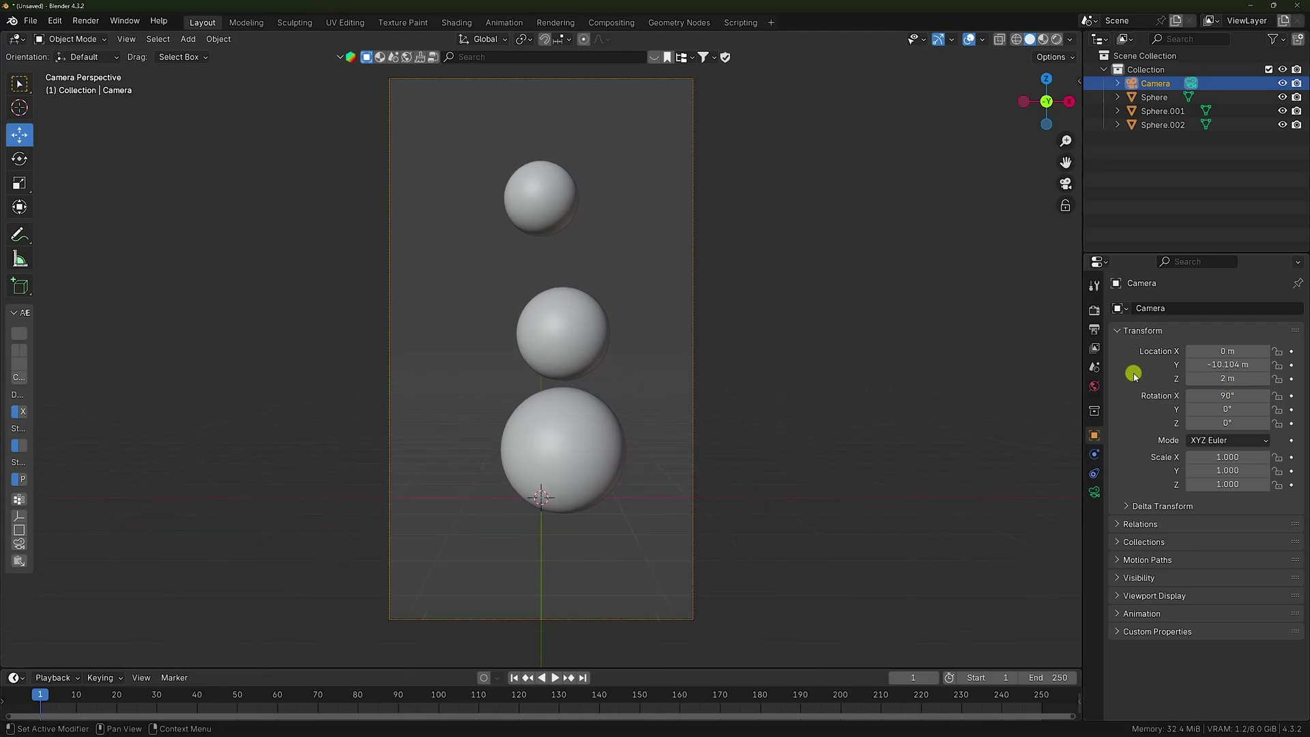
# Step: Raise the top, middle and bottom spheres along Z to fit the frame
pyautogui.click(573, 208)
pyautogui.moveTo(540, 144); pyautogui.dragTo(541, 120)
pyautogui.click(550, 325)
pyautogui.moveTo(565, 278); pyautogui.dragTo(566, 240)
pyautogui.click(556, 394)
pyautogui.moveTo(570, 386); pyautogui.dragTo(571, 367)
pyautogui.moveTo(570, 367); pyautogui.dragTo(522, 201, button='middle')
# Step: Refine the spheres to Z 4.675, 3.1326 and 1.1208 m, checking through the camera
pyautogui.click(521, 199)
pyautogui.moveTo(541, 104); pyautogui.dragTo(543, 91)
pyautogui.click(555, 293)
pyautogui.moveTo(564, 243); pyautogui.dragTo(564, 196)
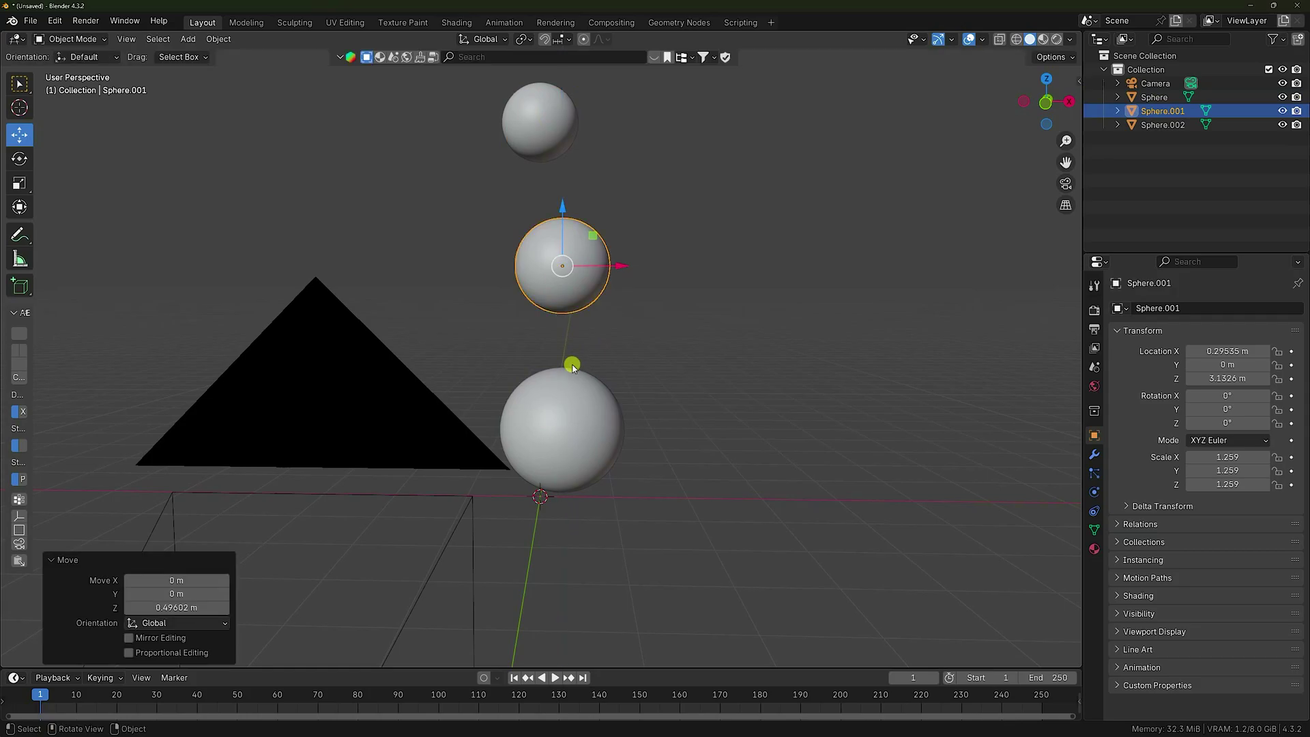
pyautogui.click(571, 366)
pyautogui.moveTo(623, 430); pyautogui.dragTo(541, 334)
pyautogui.press('KP_0')
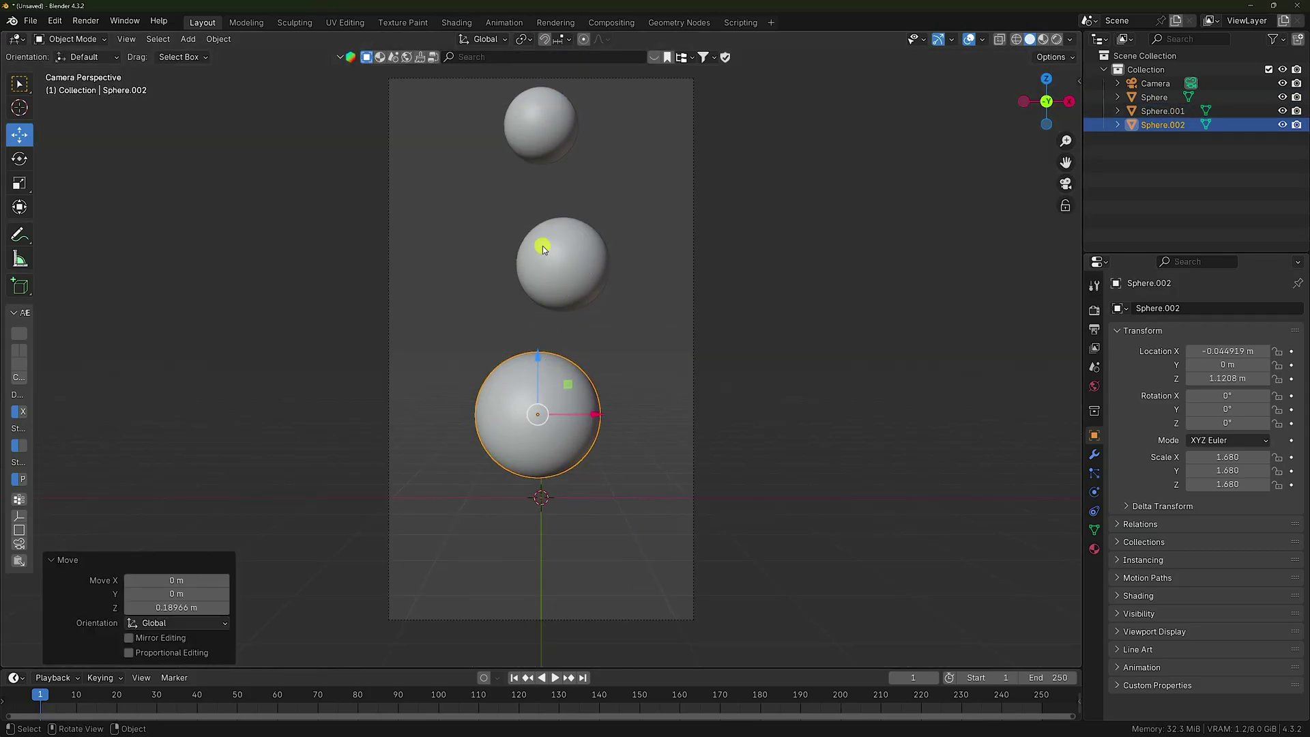
pyautogui.click(189, 39)
# Step: Add a plane beneath the spheres and scale it up twice
pyautogui.moveTo(205, 50)
pyautogui.click(345, 50)
pyautogui.press('s')
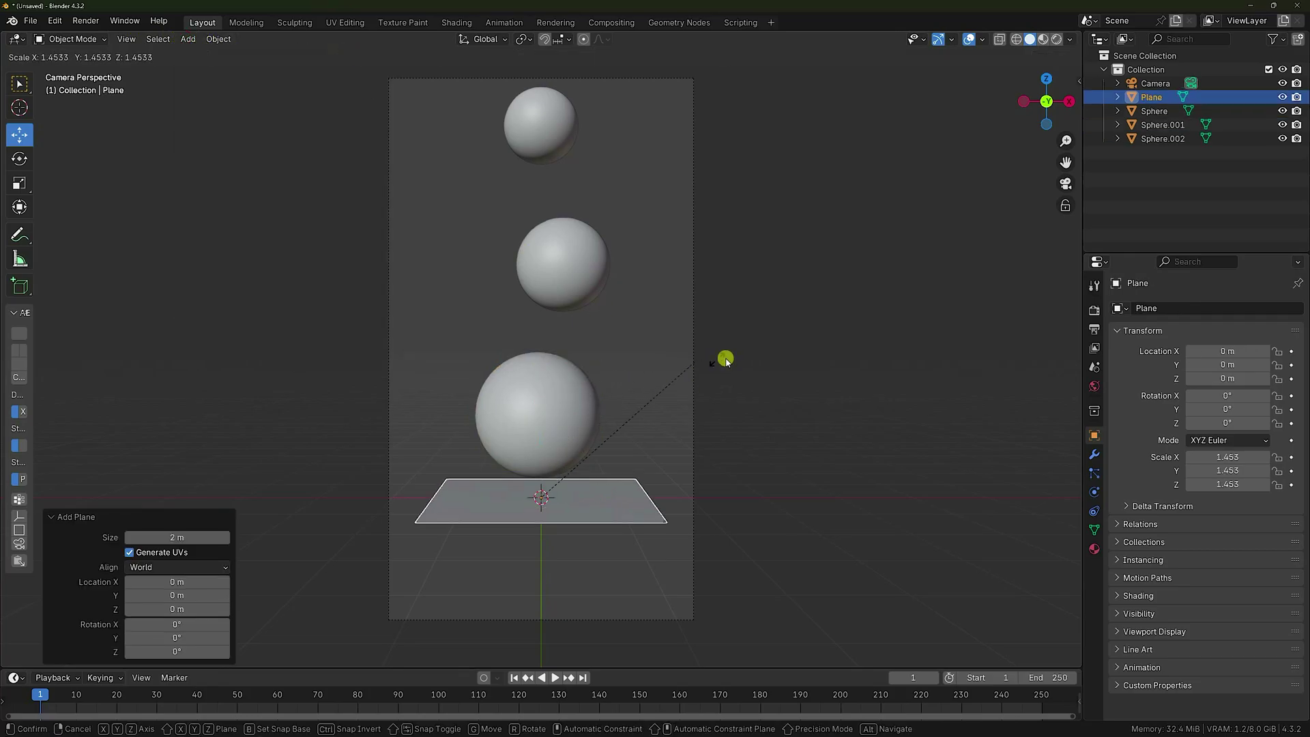
pyautogui.click(856, 337)
pyautogui.press('s')
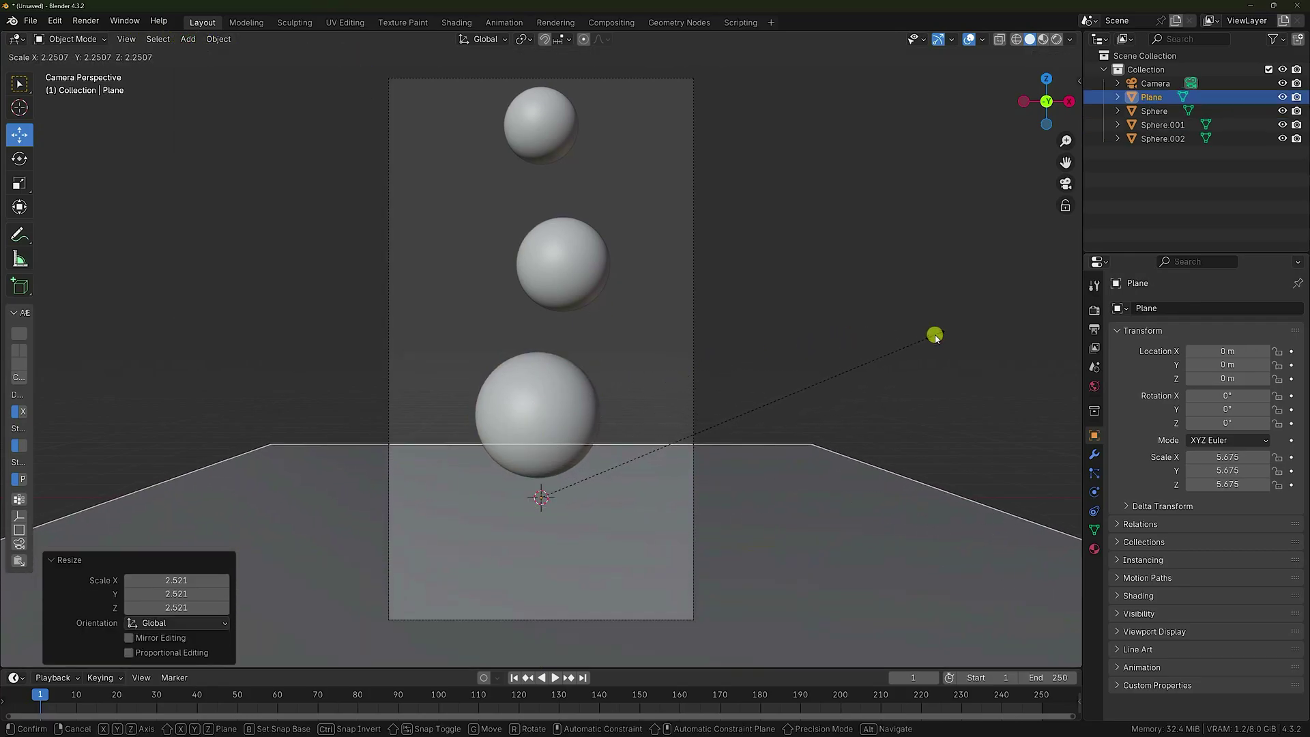
pyautogui.click(953, 334)
# Step: Raise the middle sphere by 0.11 m and put the plane into Edit Mode
pyautogui.click(597, 253)
pyautogui.moveTo(561, 202); pyautogui.dragTo(561, 197)
pyautogui.moveTo(600, 280); pyautogui.dragTo(597, 400, button='middle')
pyautogui.click(540, 386)
pyautogui.click(68, 39)
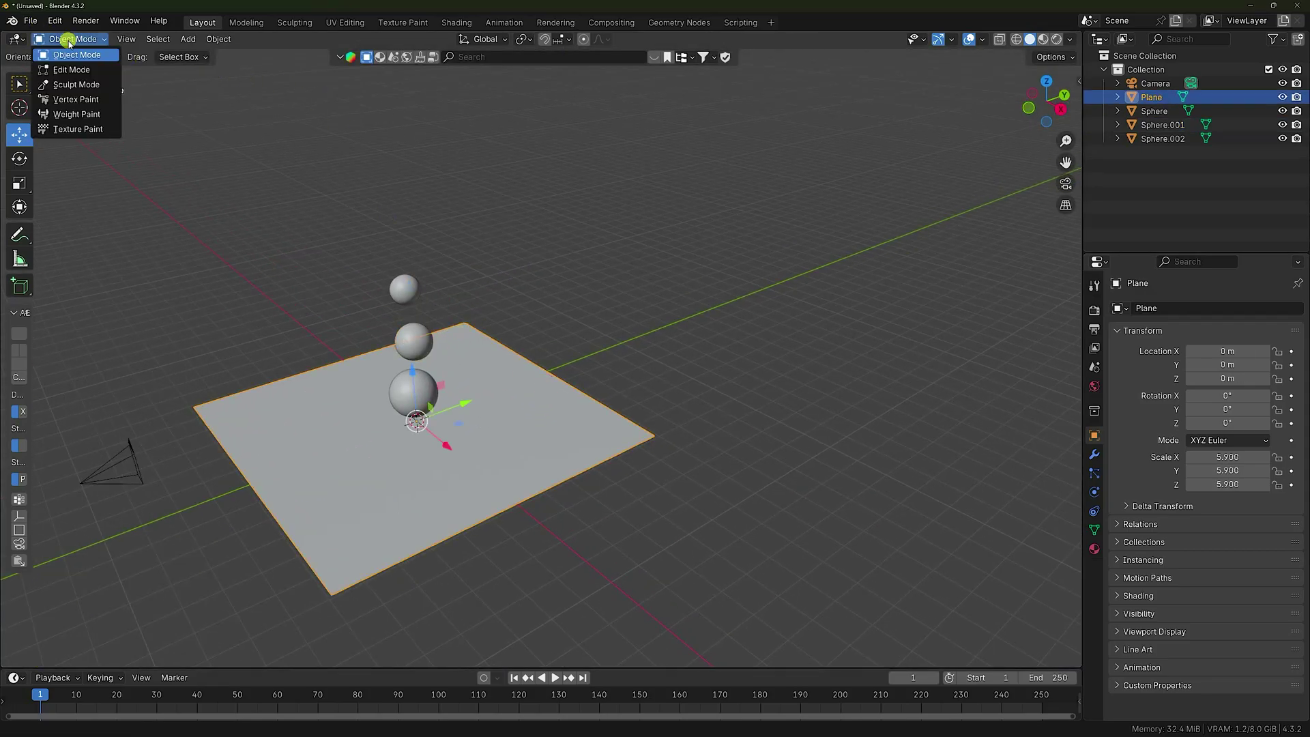
pyautogui.click(68, 70)
# Step: Lift the plane's back edge upward into a tall vertical wall
pyautogui.click(544, 364)
pyautogui.press('g')
pyautogui.press('g')
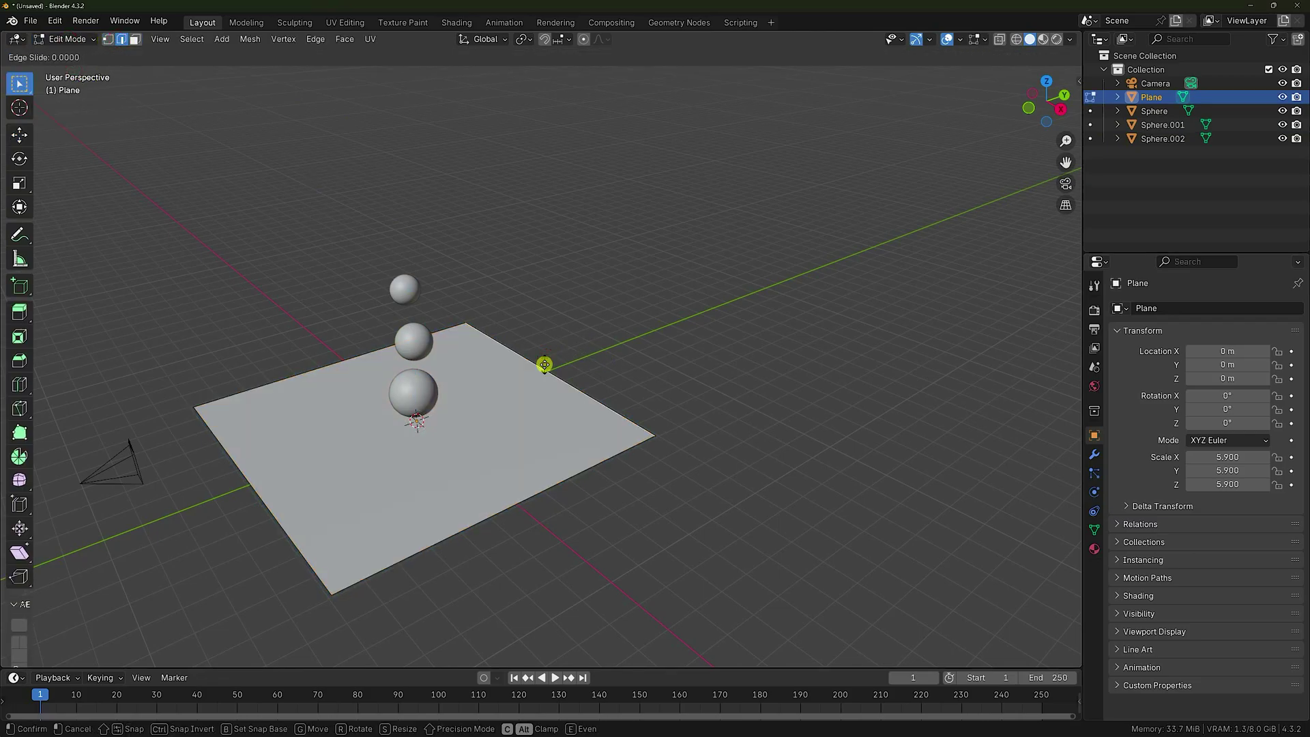
pyautogui.click(545, 365)
pyautogui.click(19, 135)
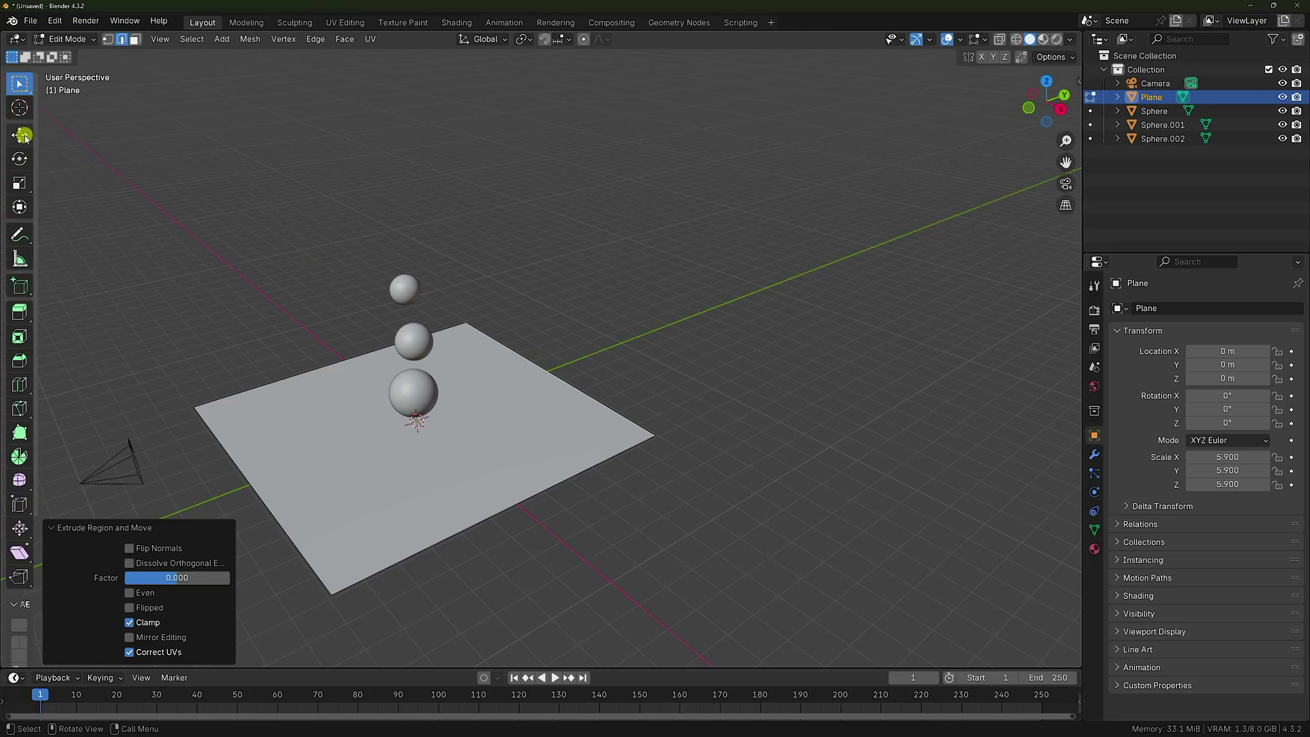
pyautogui.moveTo(553, 317); pyautogui.dragTo(533, 77)
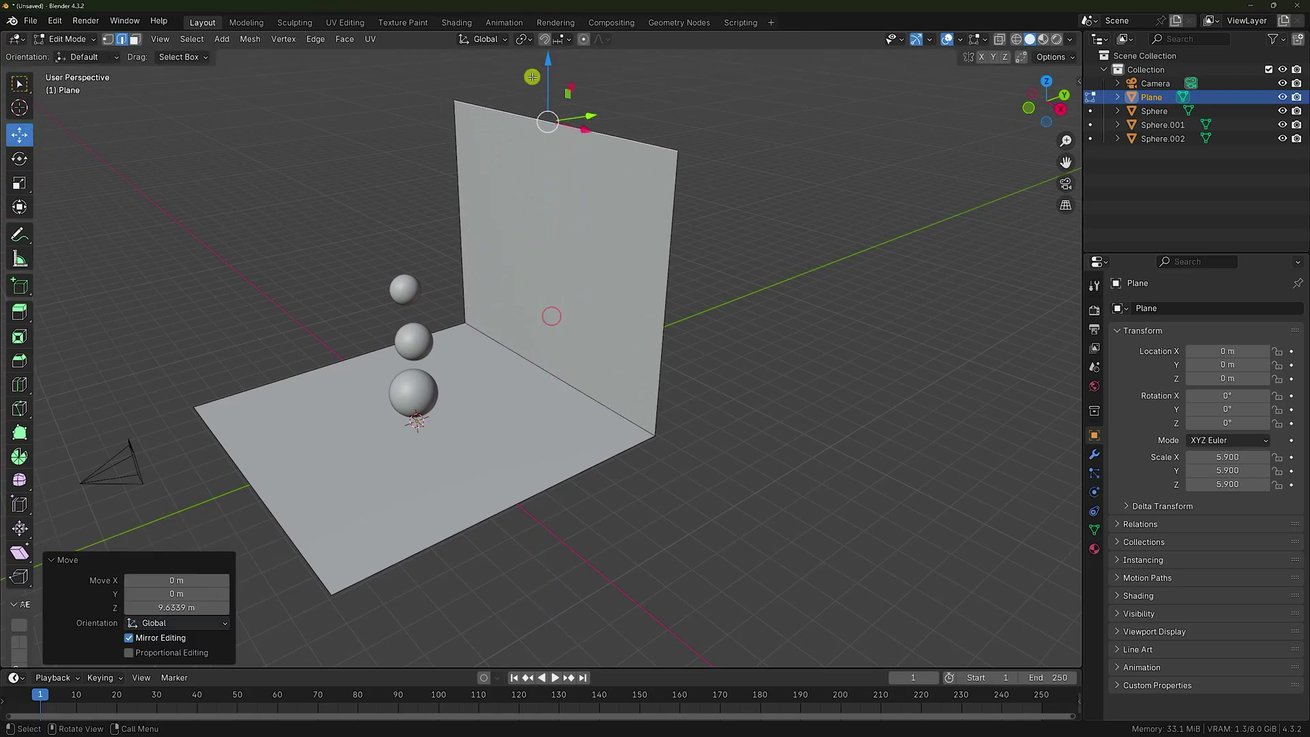
# Step: Curve the floor-wall corner edge with a Bevel modifier of 0.2 m and 40 segments
pyautogui.click(552, 367)
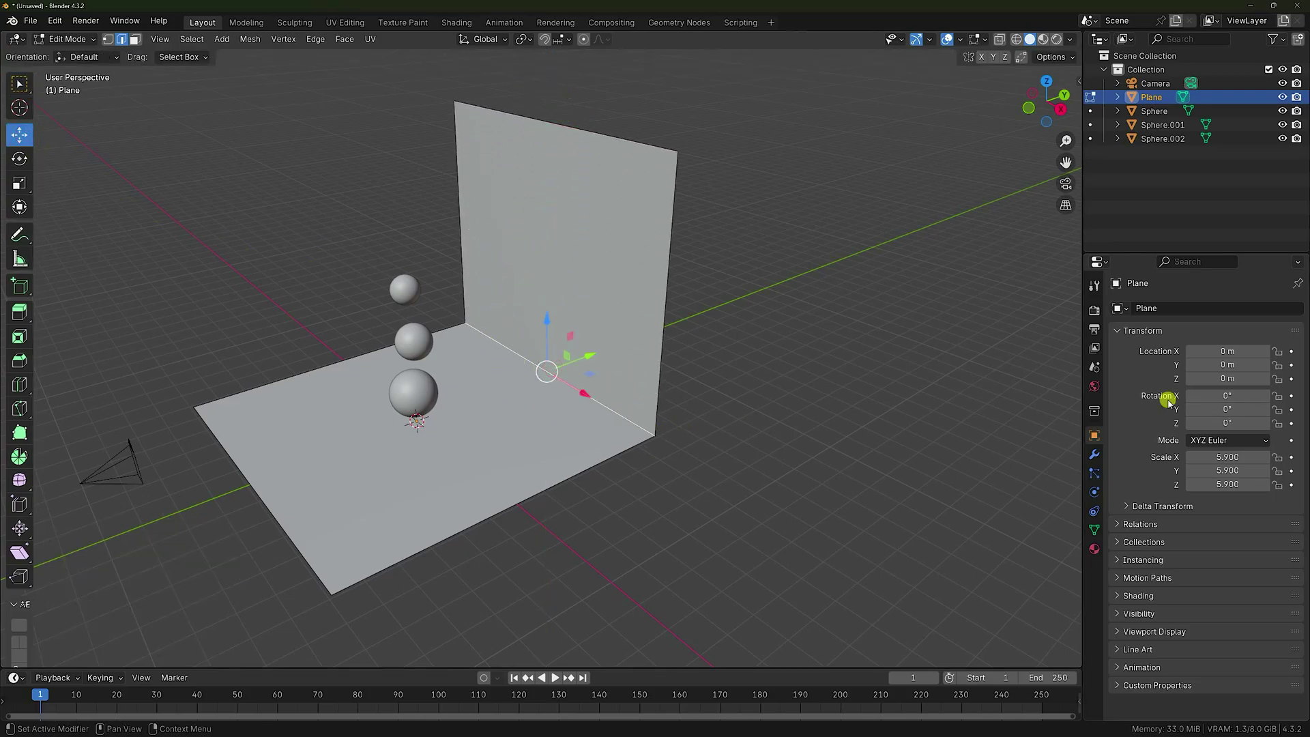
pyautogui.click(1094, 454)
pyautogui.click(1136, 308)
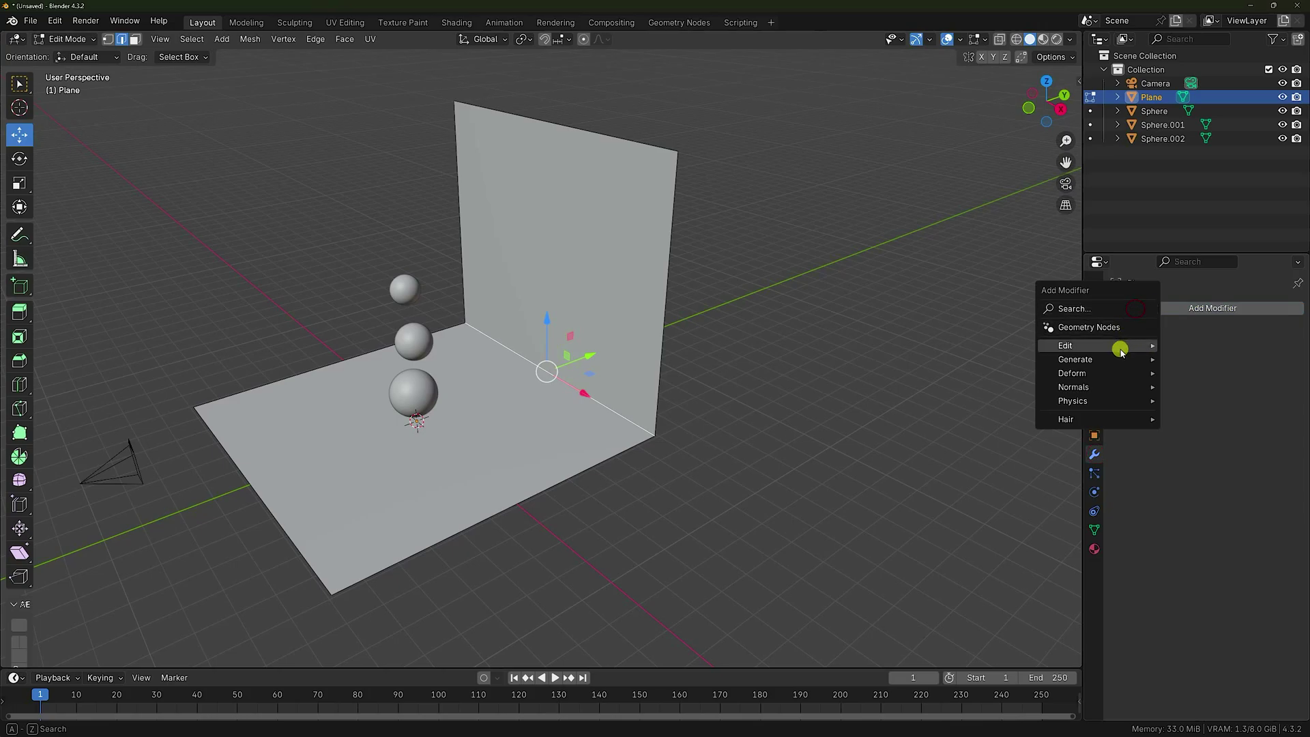
pyautogui.moveTo(1116, 359)
pyautogui.click(1227, 375)
pyautogui.click(1243, 384)
pyautogui.write('0.2')
pyautogui.press('Return')
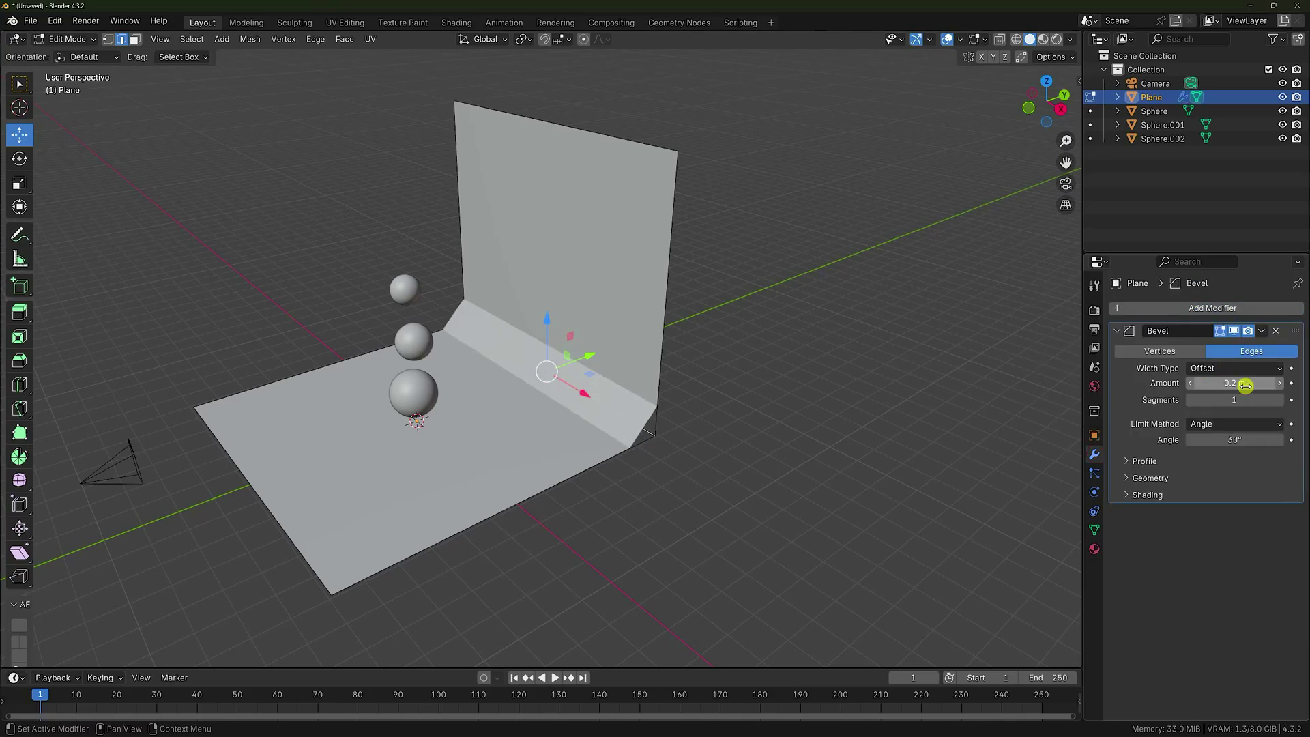
pyautogui.click(1241, 400)
pyautogui.write('40')
pyautogui.press('Return')
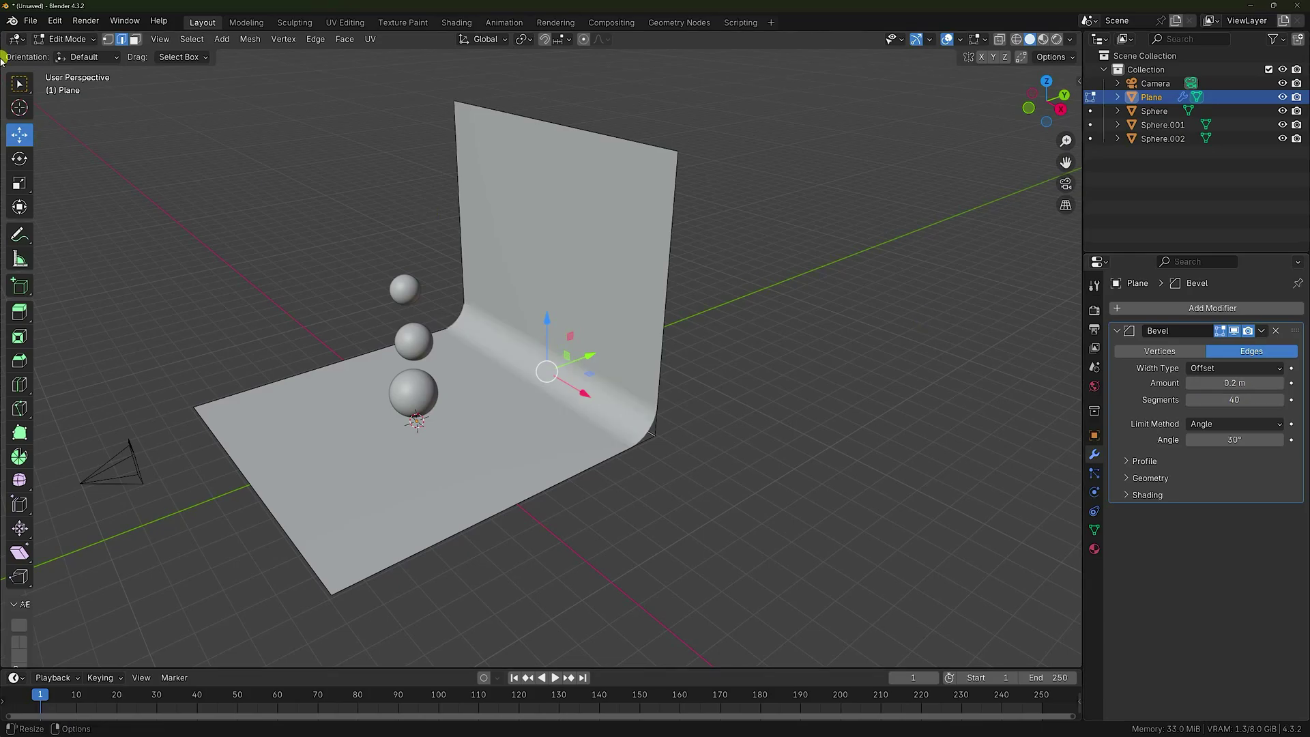
# Step: Shade the backdrop smooth in Object Mode and reframe the spheres in camera view
pyautogui.click(67, 41)
pyautogui.click(69, 54)
pyautogui.rightClick(507, 250)
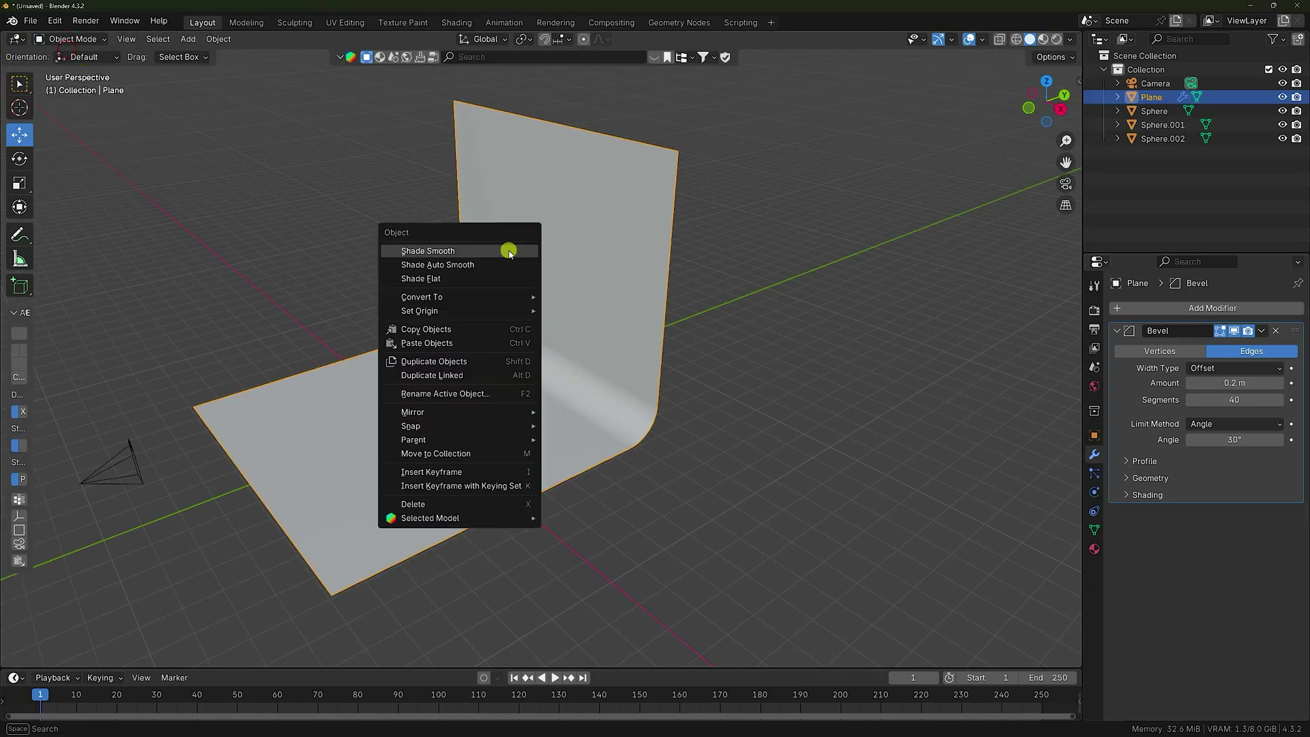
pyautogui.click(508, 251)
pyautogui.press('KP_0')
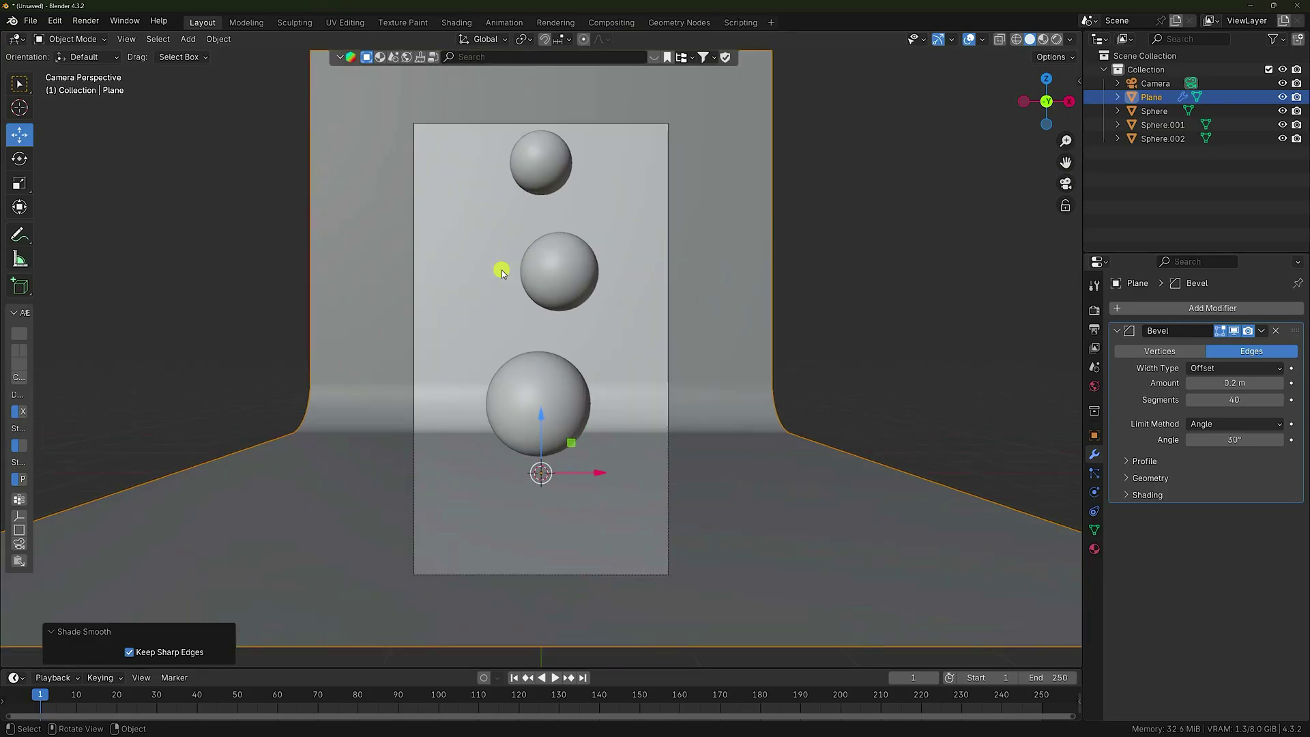
pyautogui.scroll(1, 501, 273)
pyautogui.keyDown('shift'); pyautogui.moveTo(607, 235); pyautogui.dragTo(556, 262, button='middle'); pyautogui.keyUp('shift')
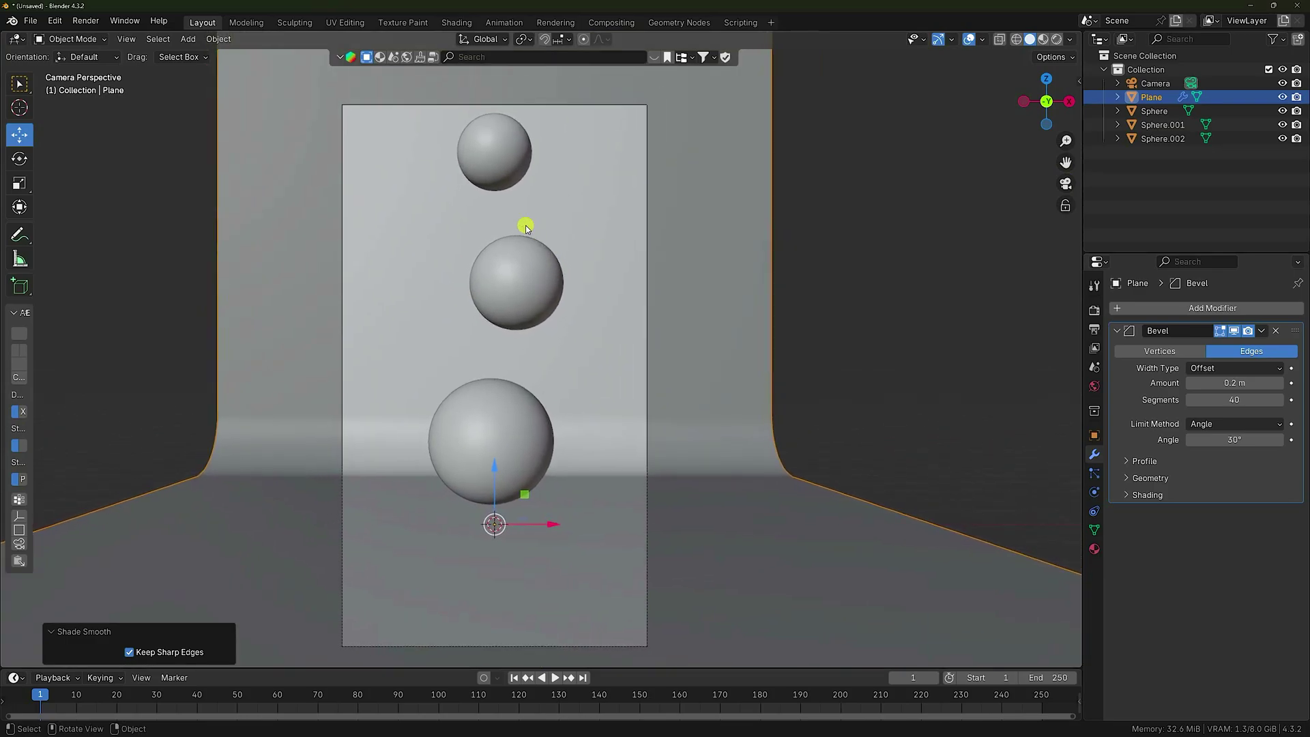
pyautogui.click(497, 161)
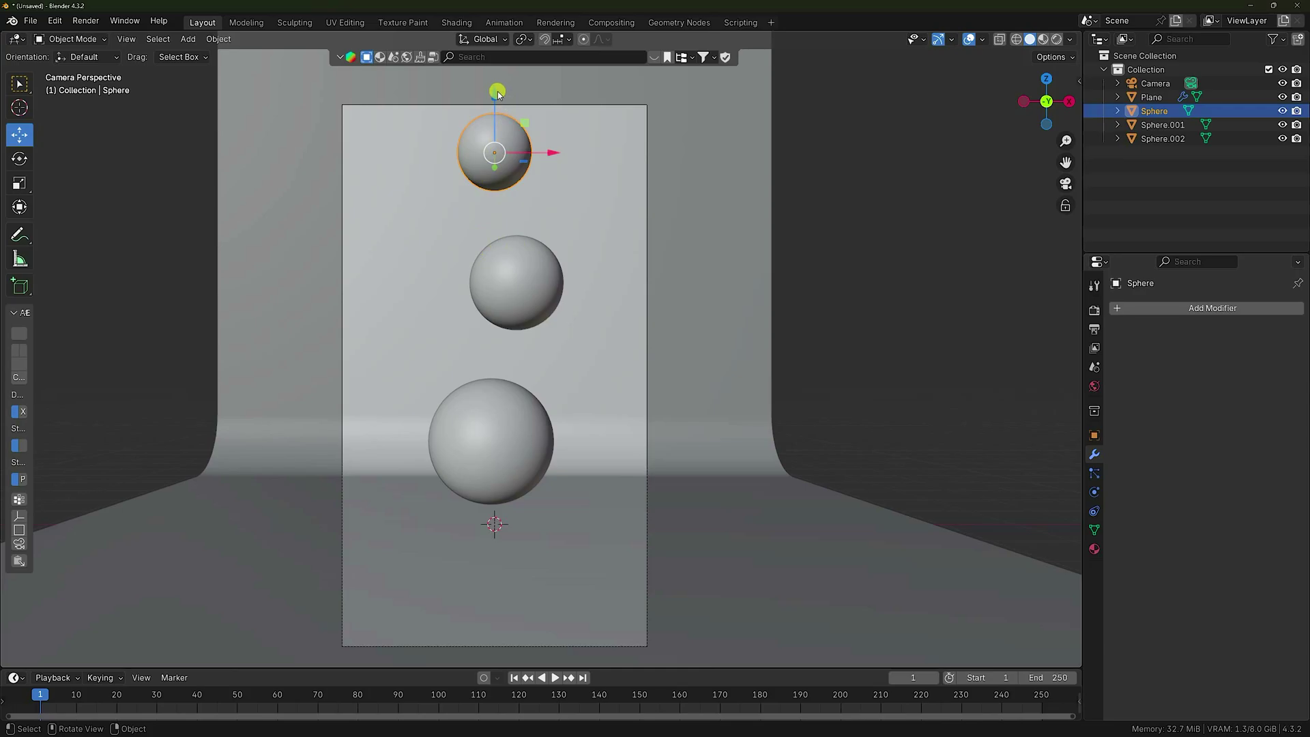
# Step: Lower the top, middle and bottom spheres slightly along Z
pyautogui.moveTo(497, 92); pyautogui.dragTo(495, 104)
pyautogui.click(537, 283)
pyautogui.moveTo(516, 234); pyautogui.dragTo(516, 249)
pyautogui.click(483, 383)
pyautogui.moveTo(491, 377)
pyautogui.mouseDown()
pyautogui.moveTo(494, 439)
pyautogui.moveTo(500, 386)
pyautogui.mouseUp()
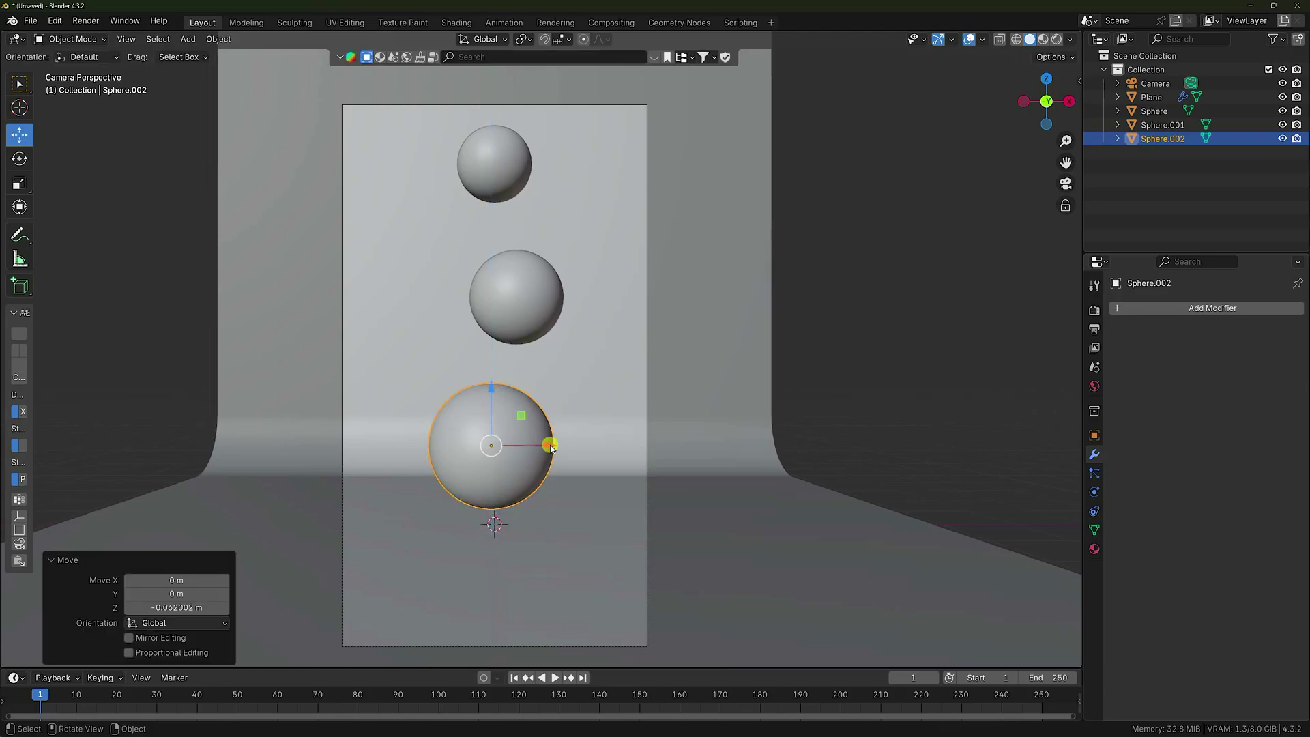
# Step: Add a UV sphere with a radius of 0.1 m
pyautogui.click(189, 40)
pyautogui.moveTo(206, 54)
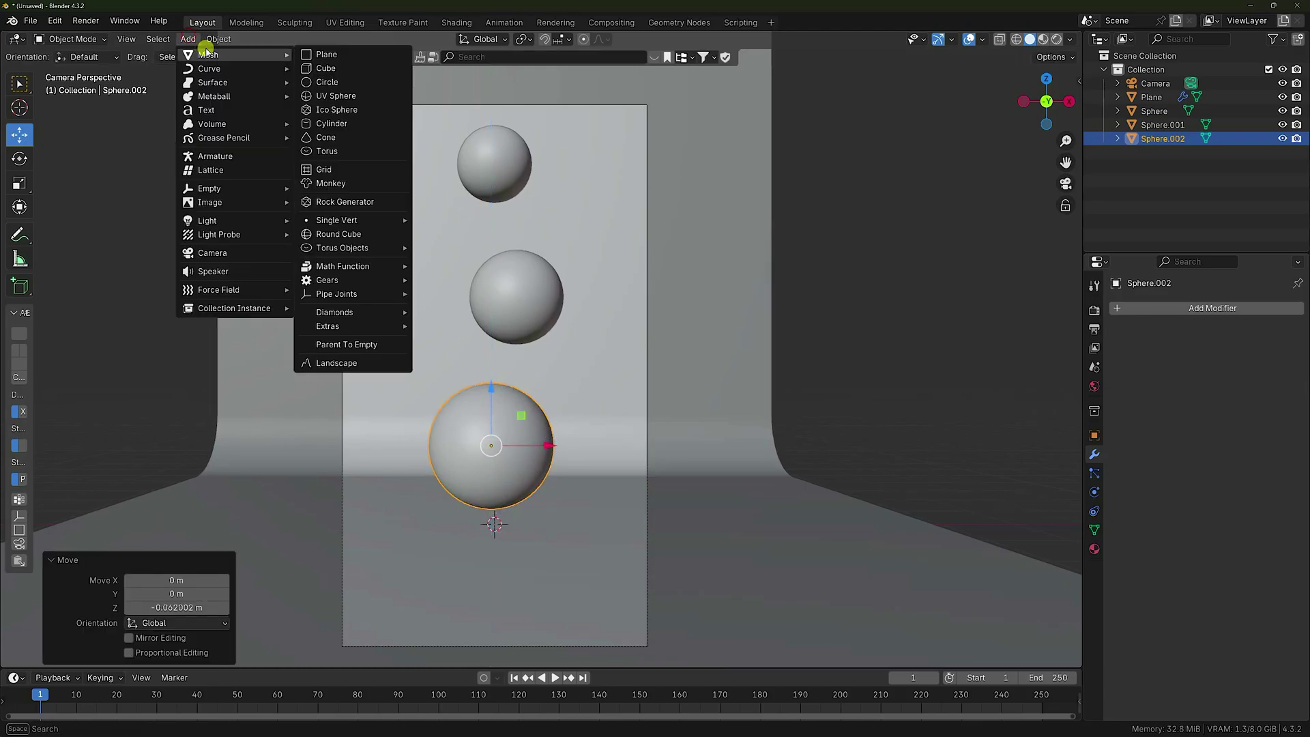
pyautogui.click(339, 97)
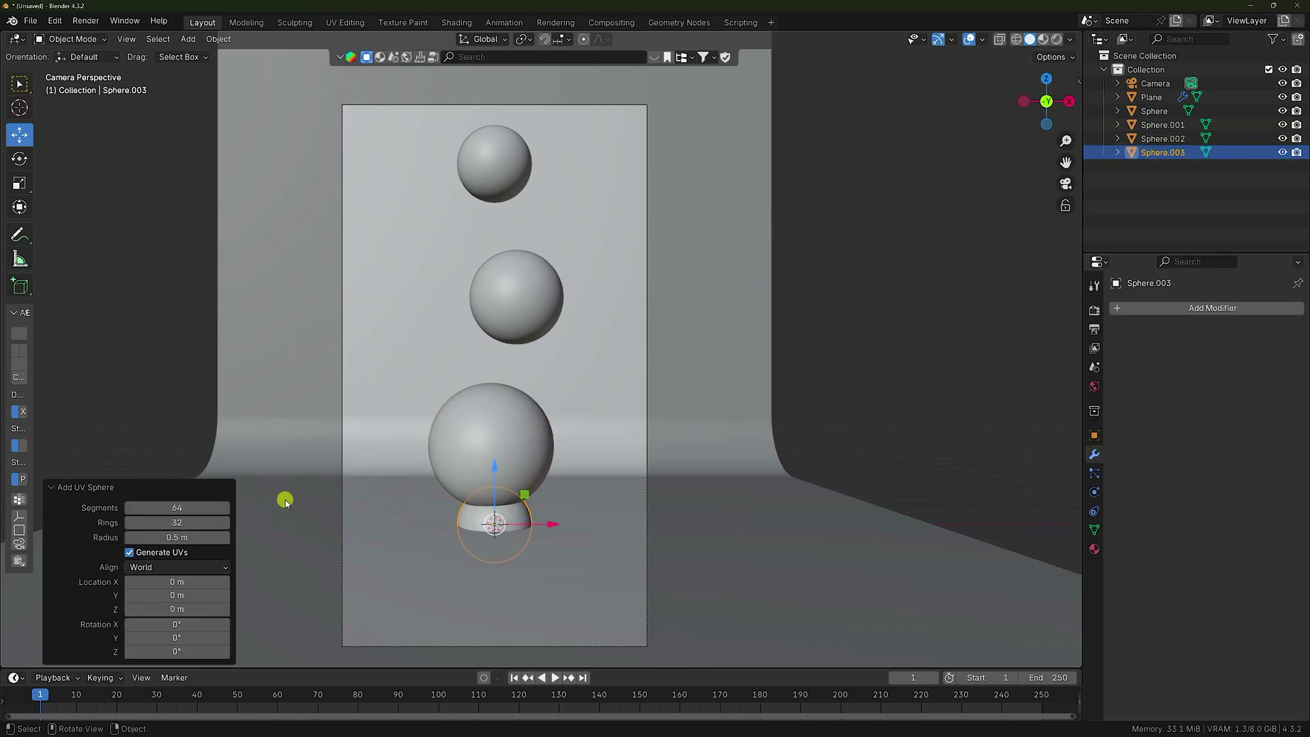
pyautogui.moveTo(178, 538); pyautogui.dragTo(178, 538)
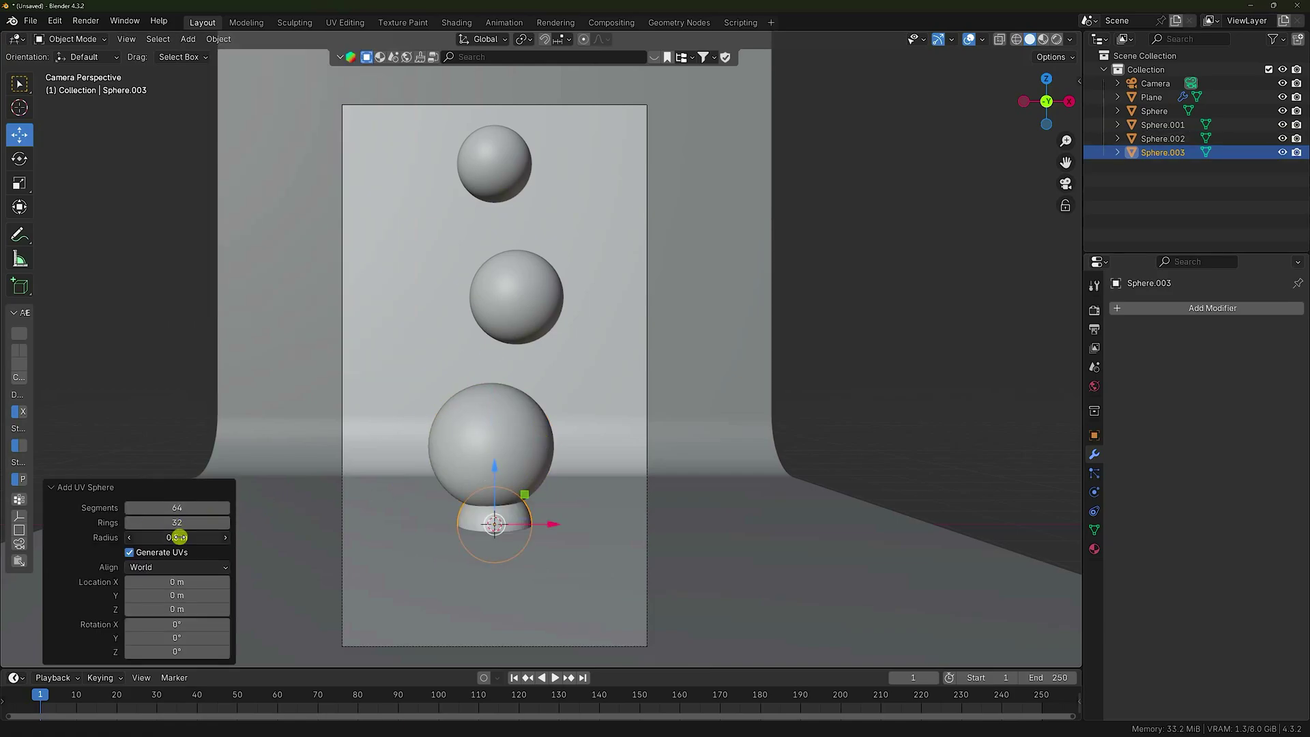
pyautogui.write('0.1')
pyautogui.press('Return')
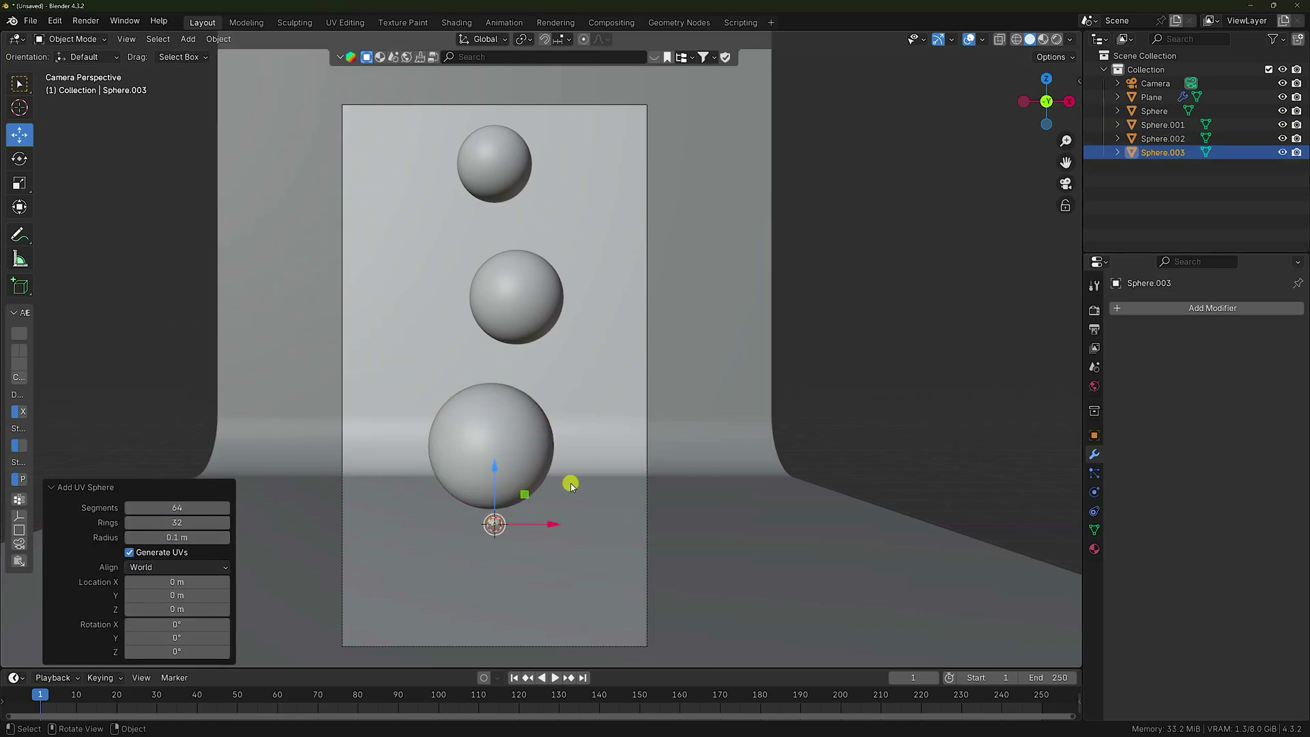
# Step: Move the small sphere high above the stack and frame it in view
pyautogui.scroll(-3, 569, 484)
pyautogui.press('g')
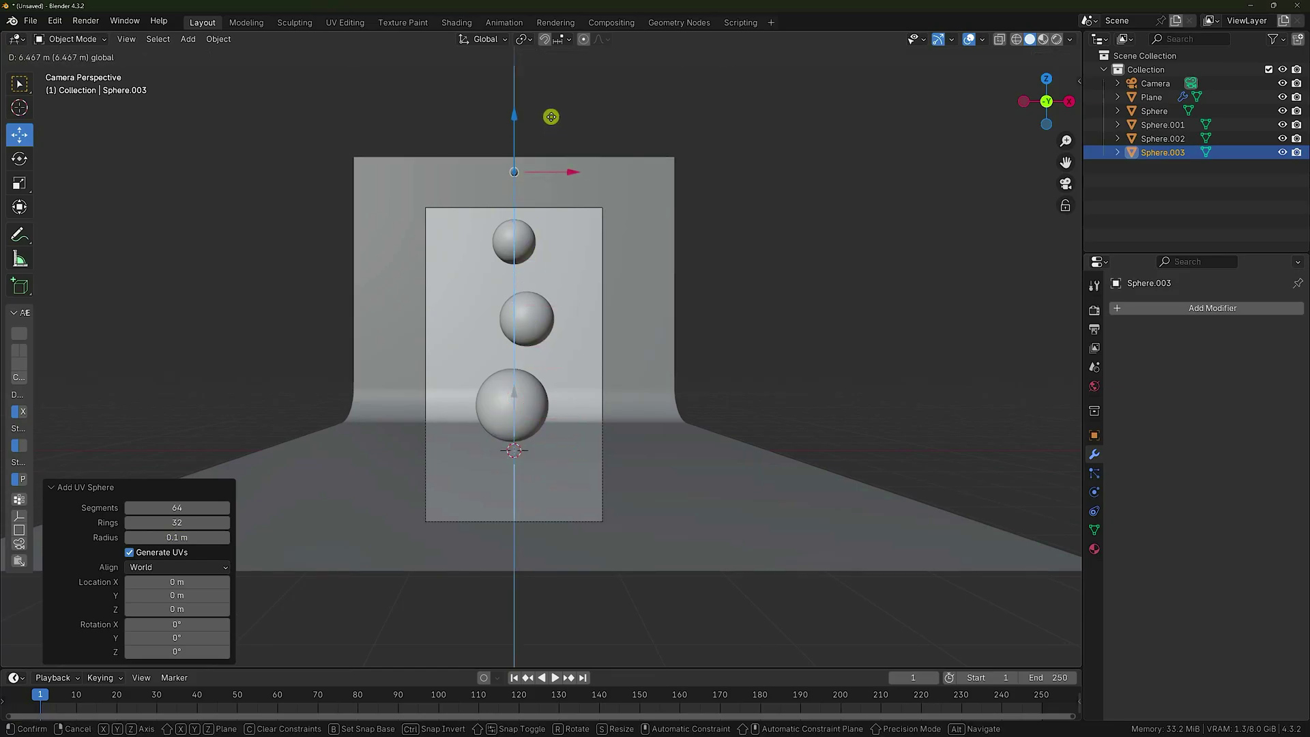
pyautogui.click(552, 124)
pyautogui.scroll(3, 538, 144)
pyautogui.keyDown('shift'); pyautogui.moveTo(523, 161); pyautogui.dragTo(512, 394, button='middle'); pyautogui.keyUp('shift')
pyautogui.scroll(3, 513, 277)
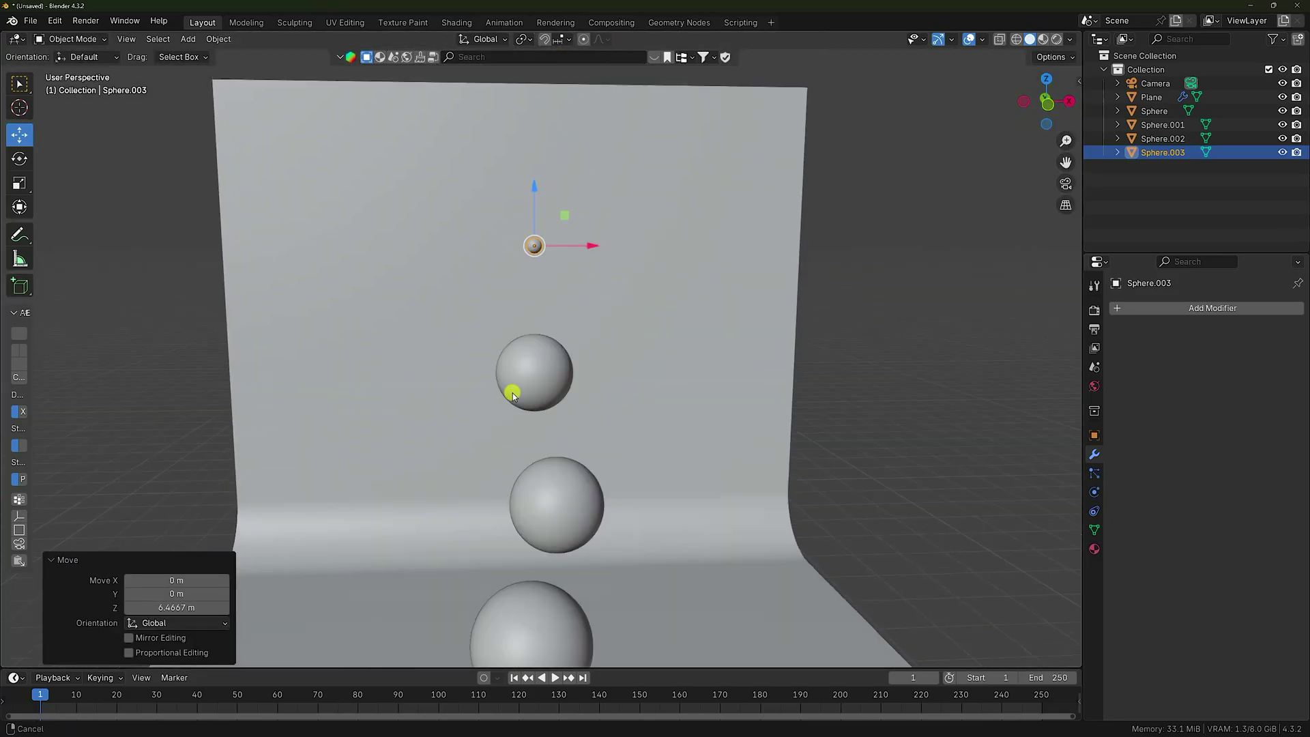
pyautogui.keyDown('shift'); pyautogui.moveTo(519, 249); pyautogui.dragTo(511, 392, button='middle'); pyautogui.keyUp('shift')
pyautogui.scroll(4, 541, 468)
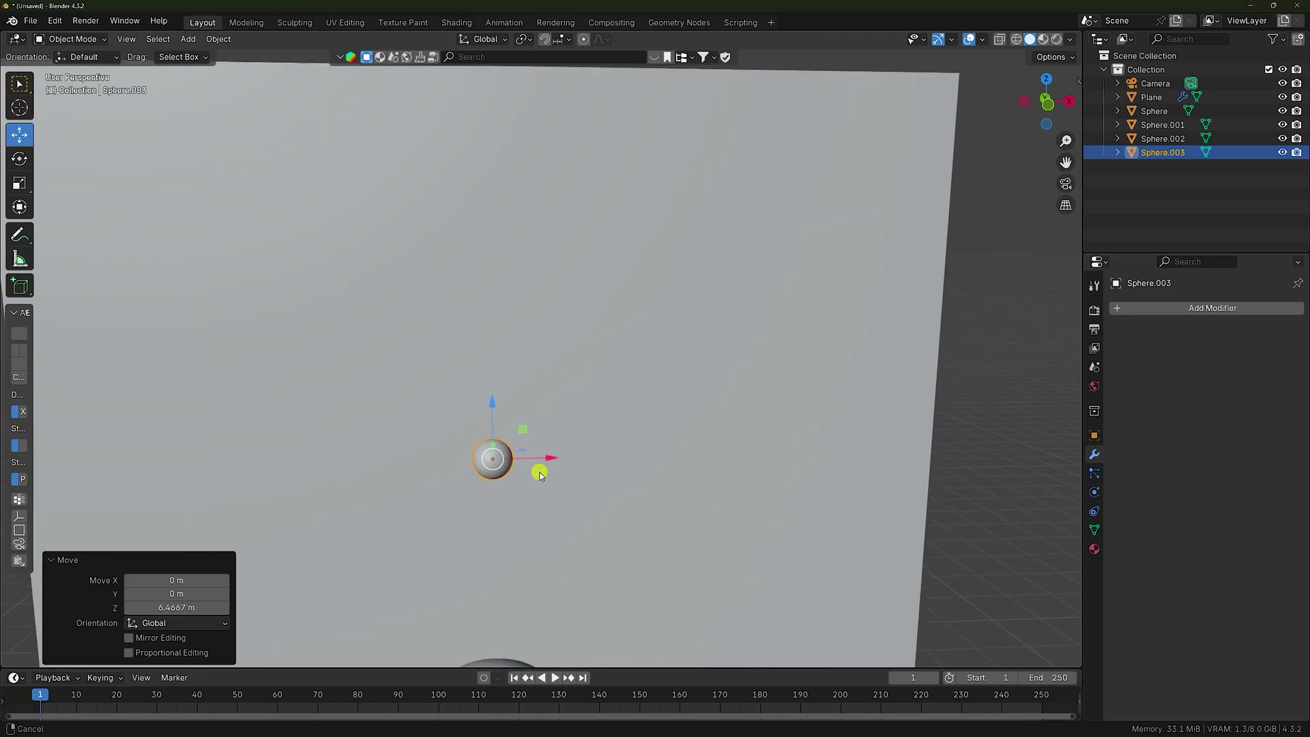
pyautogui.keyDown('shift'); pyautogui.moveTo(541, 468); pyautogui.dragTo(556, 421, button='middle'); pyautogui.keyUp('shift')
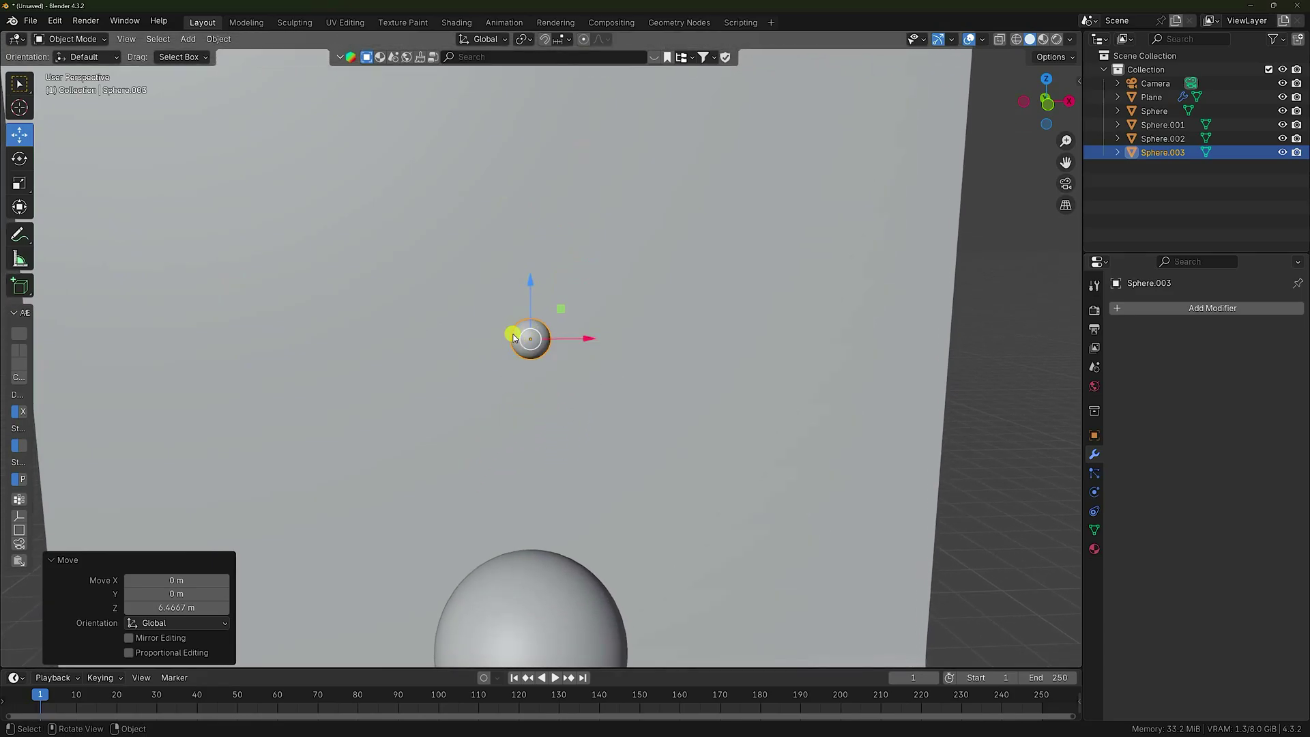
pyautogui.scroll(-5, 528, 339)
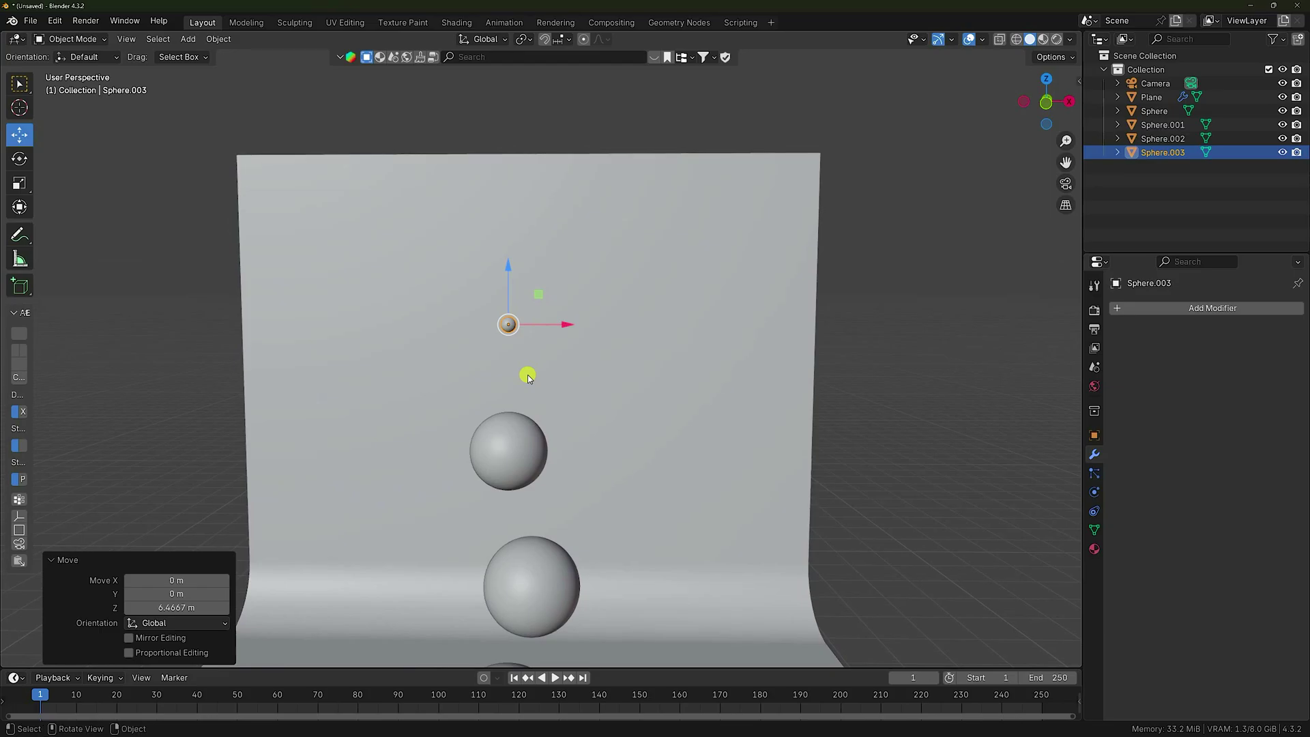
# Step: In front view, nudge the small sphere slightly left
pyautogui.press('KP_1')
pyautogui.moveTo(582, 314); pyautogui.dragTo(570, 313)
pyautogui.scroll(2, 569, 318)
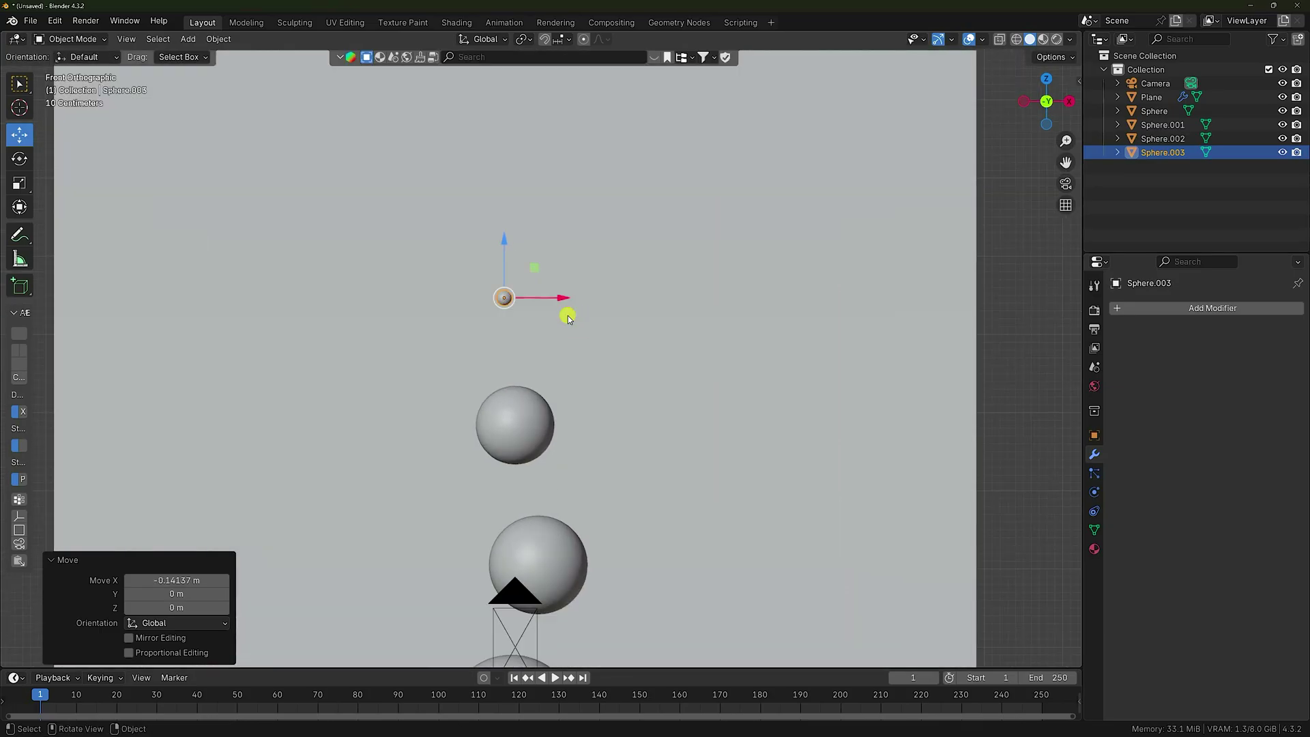
pyautogui.keyDown('shift'); pyautogui.moveTo(568, 318); pyautogui.dragTo(570, 346, button='middle'); pyautogui.keyUp('shift')
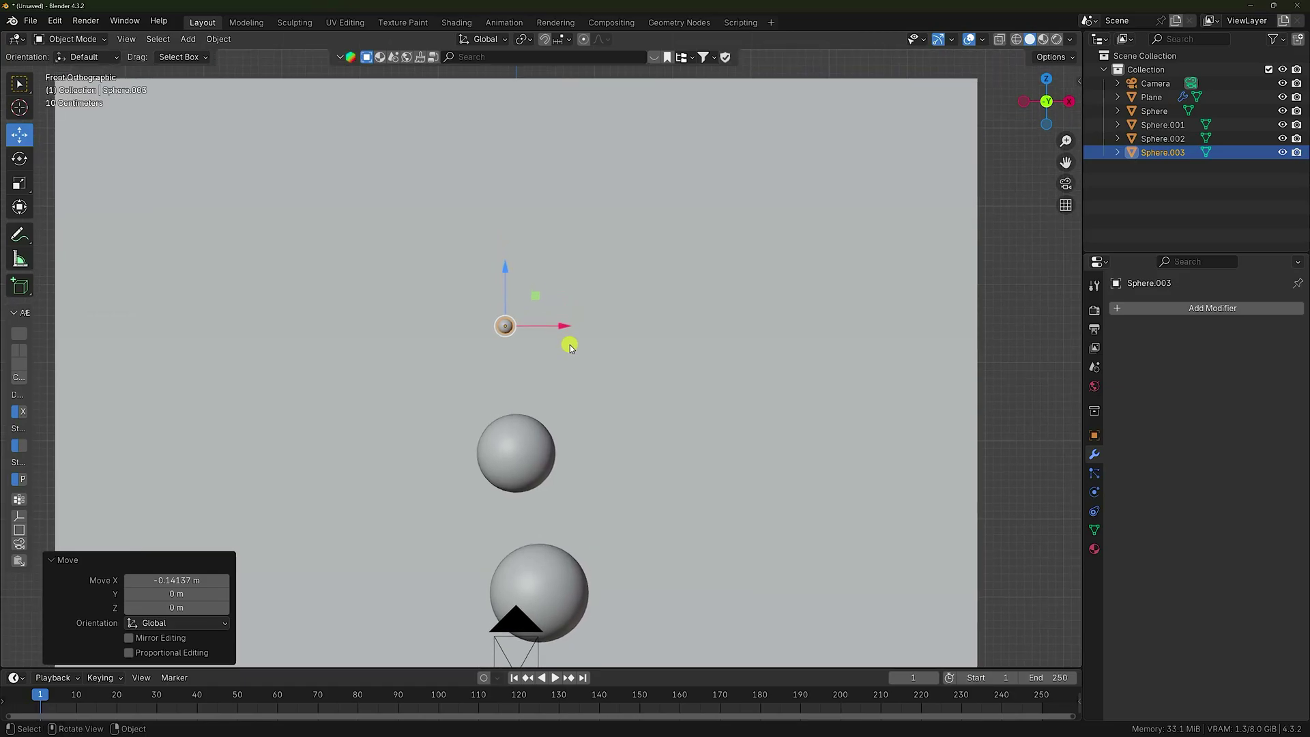
# Step: Duplicate the small sphere and place the copy to the right and higher up
pyautogui.hotkey('ctrl', 'c')
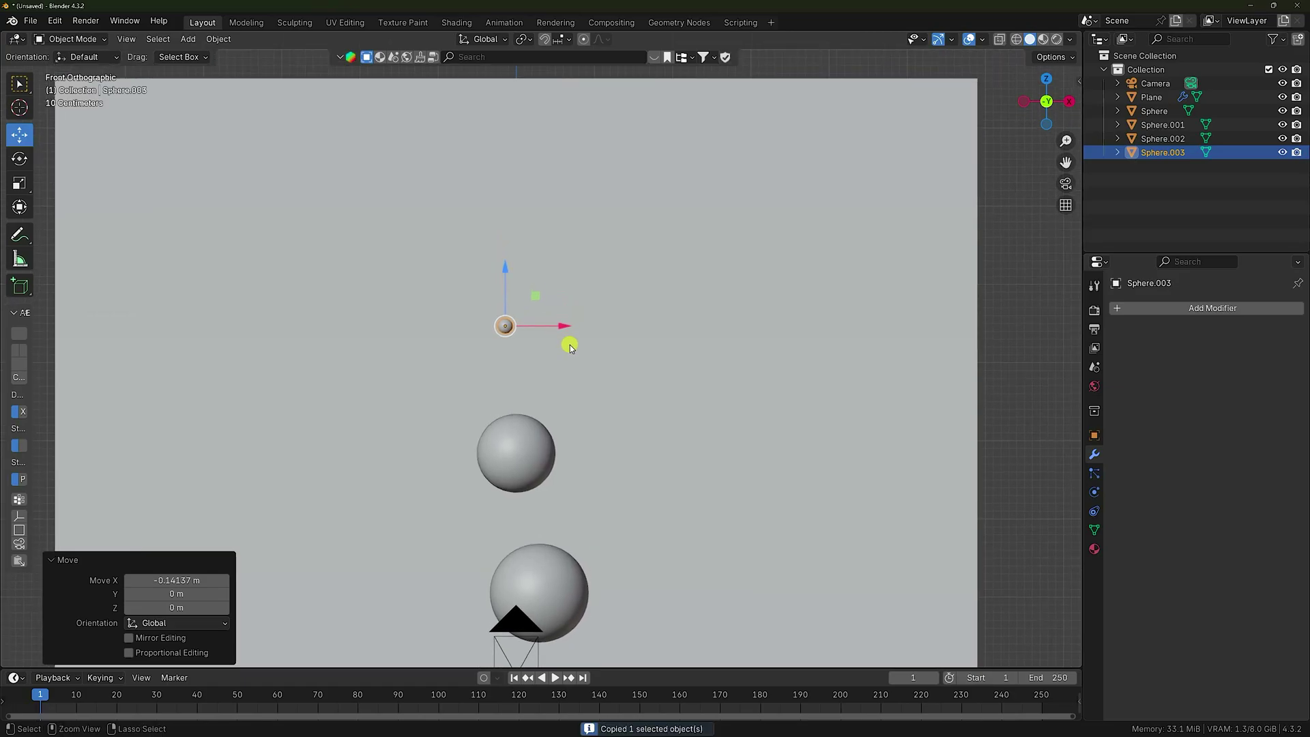
pyautogui.hotkey('ctrl', 'v')
pyautogui.press('g')
pyautogui.press('x')
pyautogui.click(596, 329)
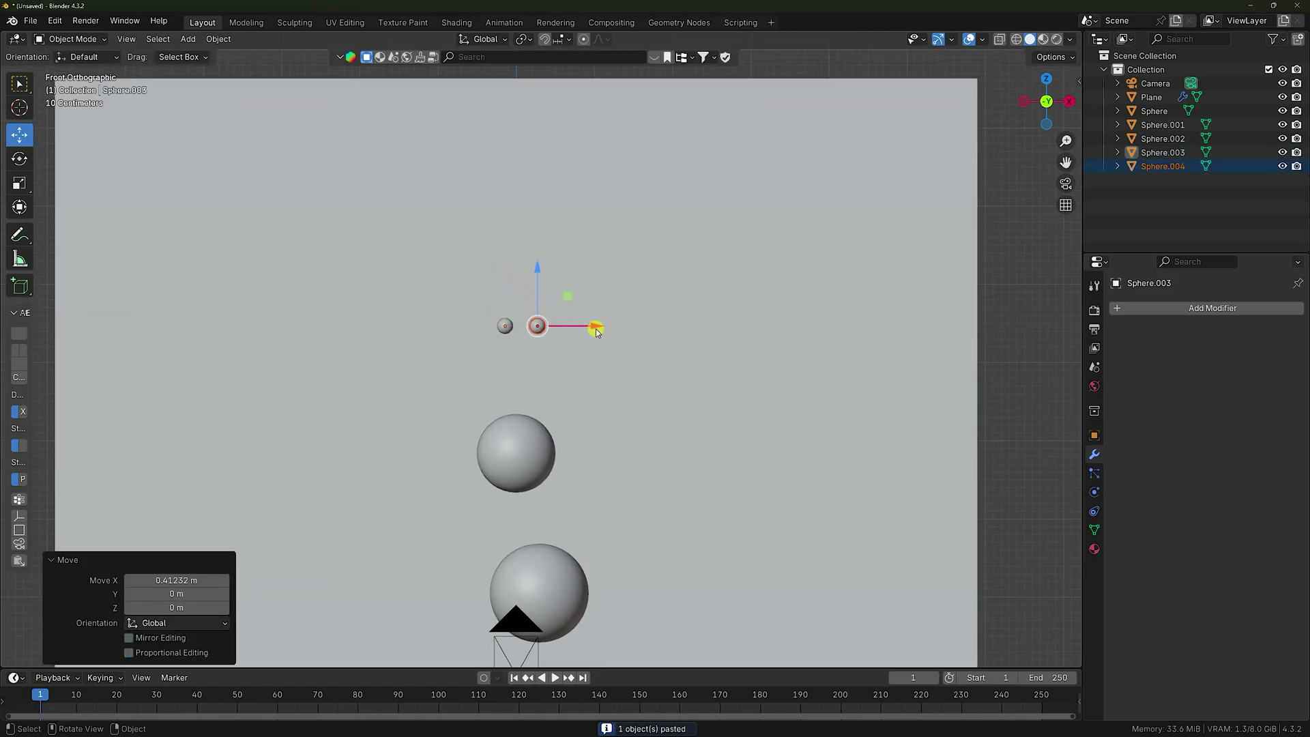
pyautogui.moveTo(534, 265); pyautogui.dragTo(547, 172)
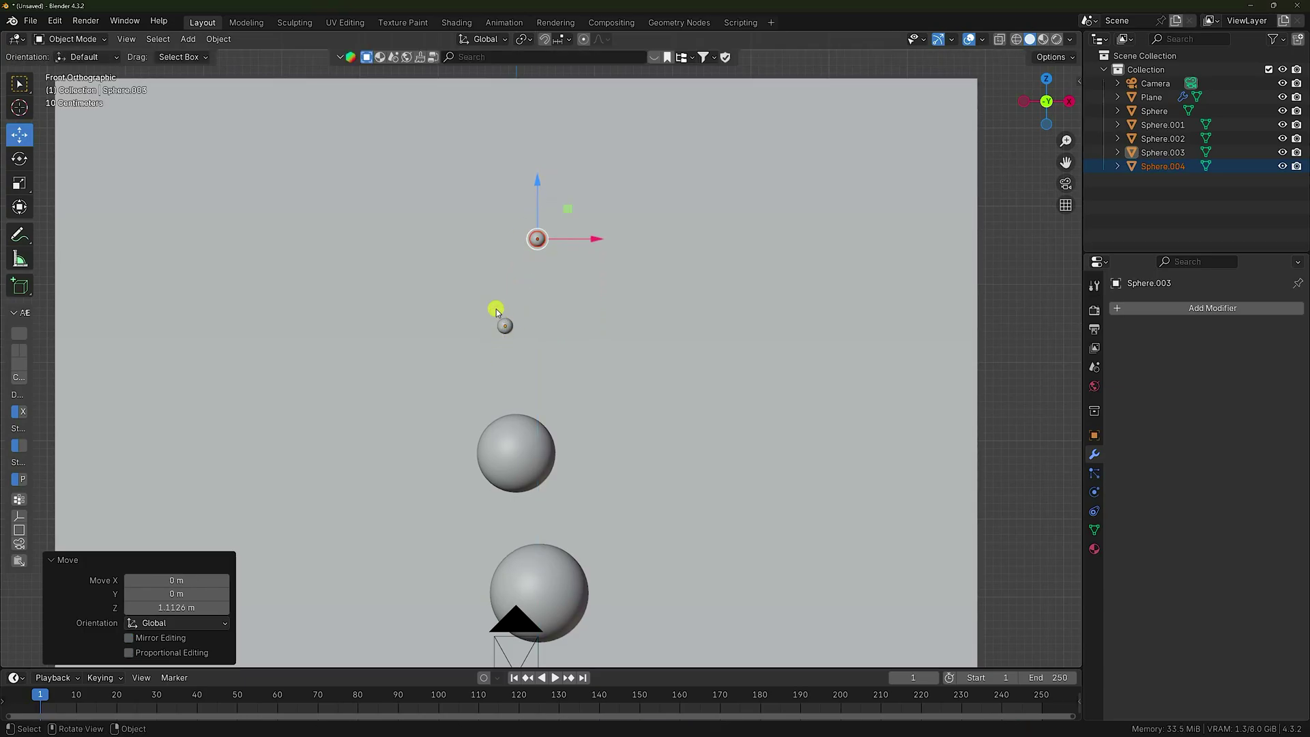
pyautogui.scroll(-3, 496, 309)
pyautogui.scroll(1, 493, 313)
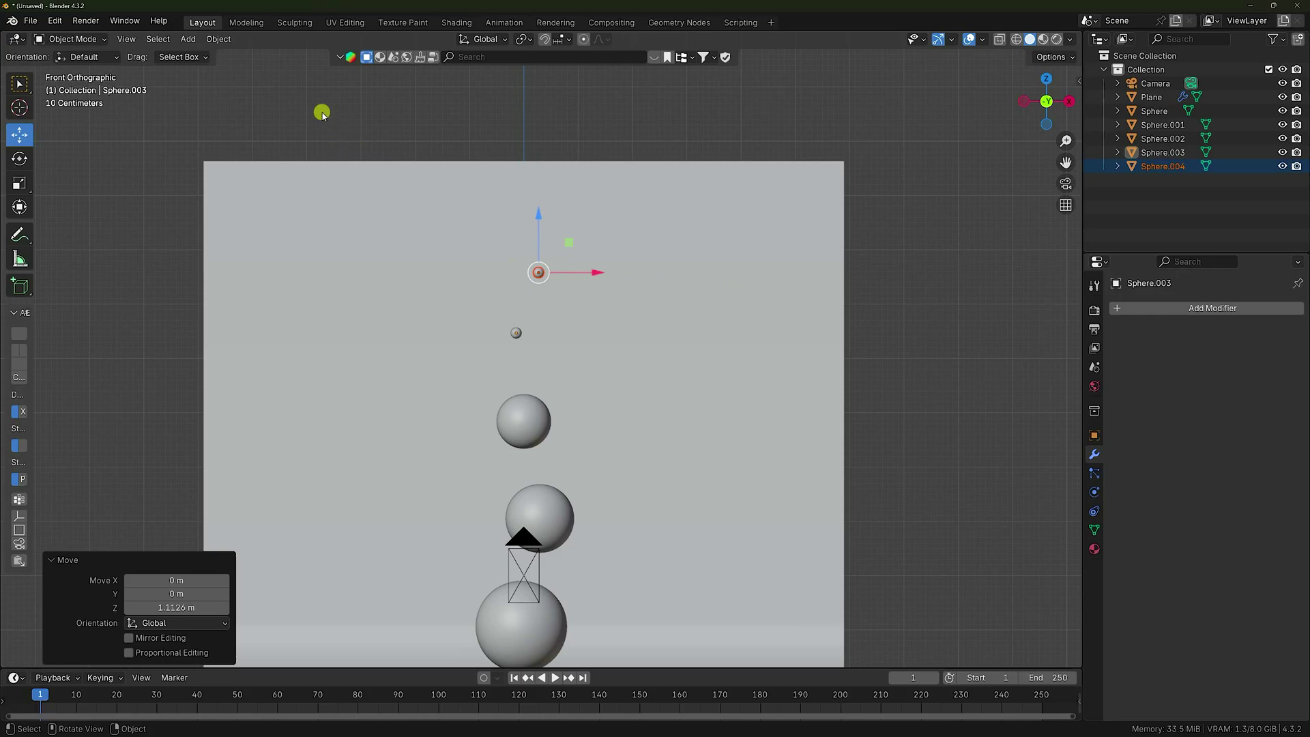
pyautogui.click(189, 39)
# Step: Add a cube and scale it up by a factor of 2
pyautogui.moveTo(282, 53)
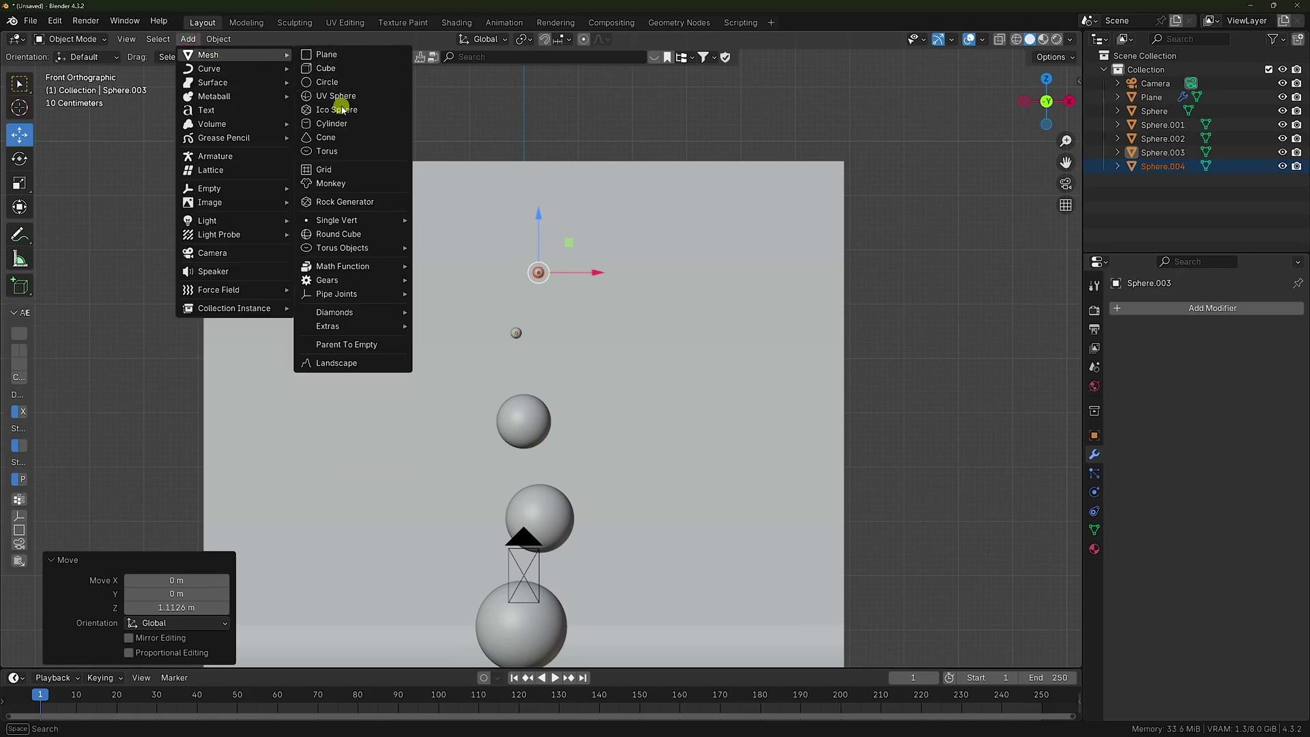
pyautogui.click(335, 68)
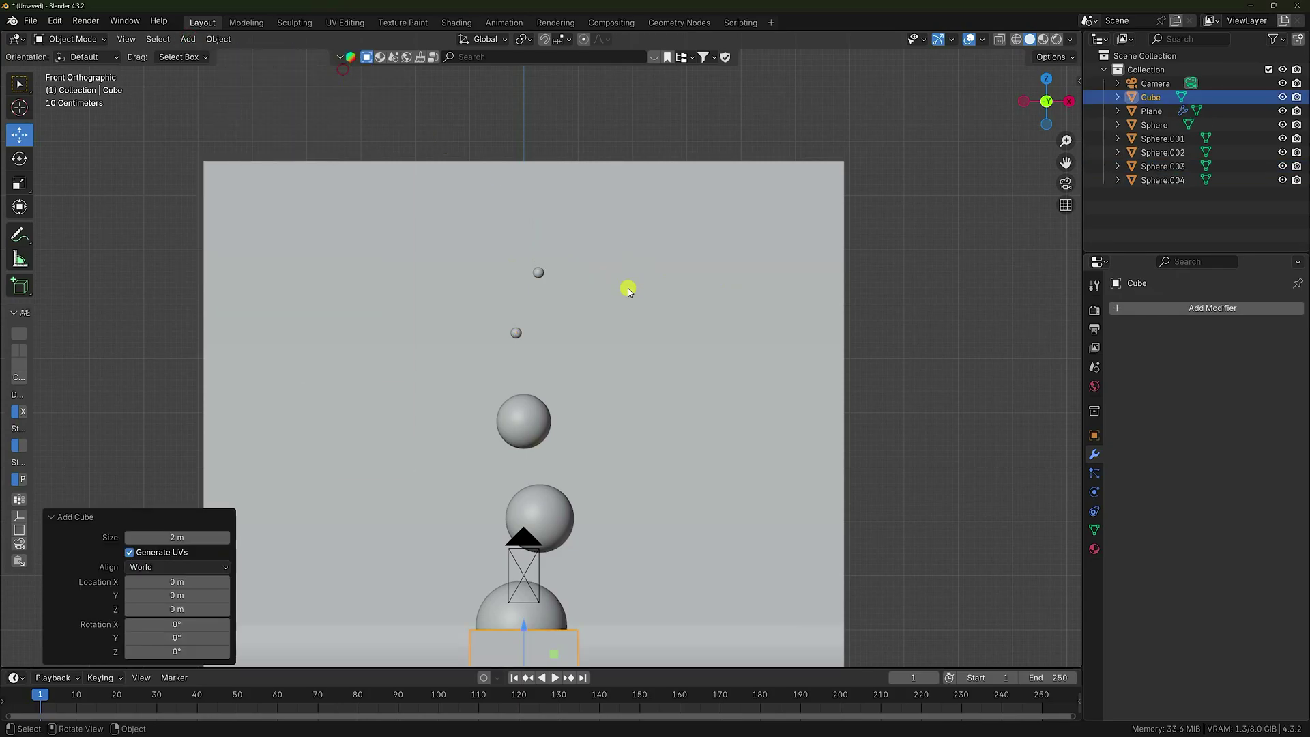
pyautogui.scroll(-3, 624, 300)
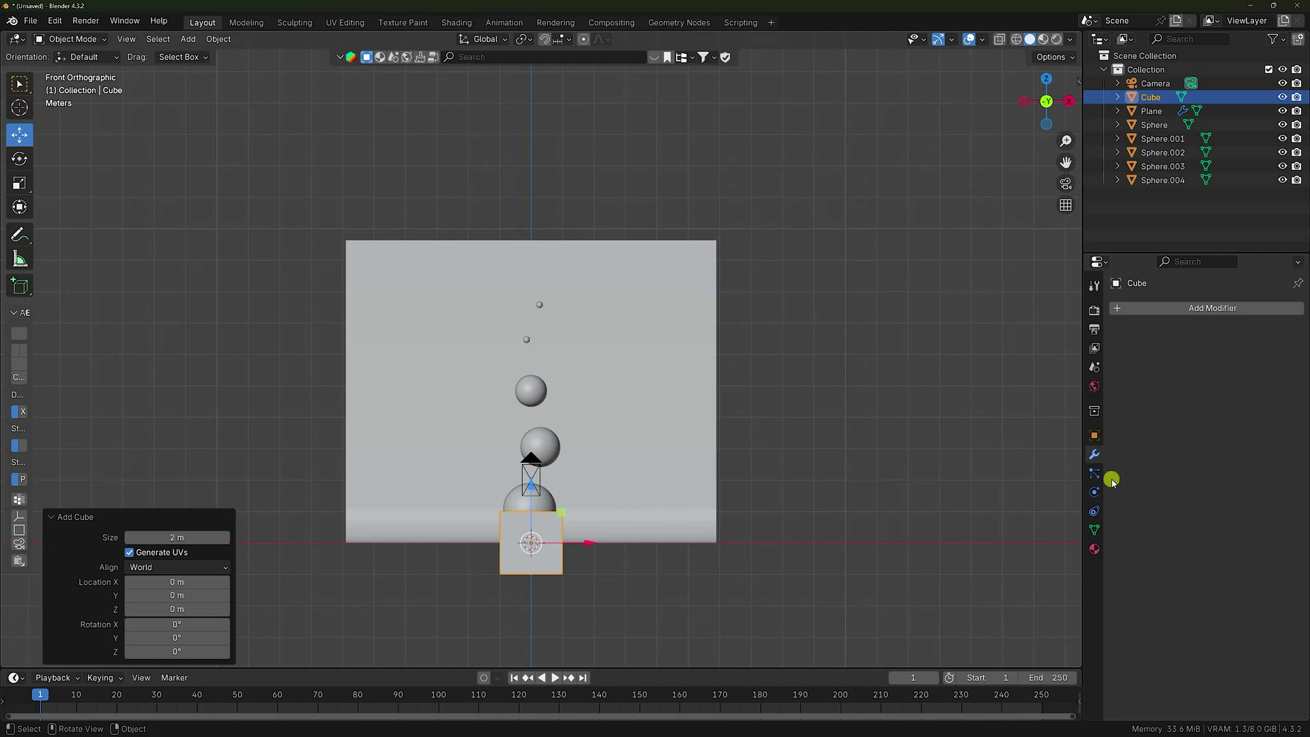
pyautogui.press('s')
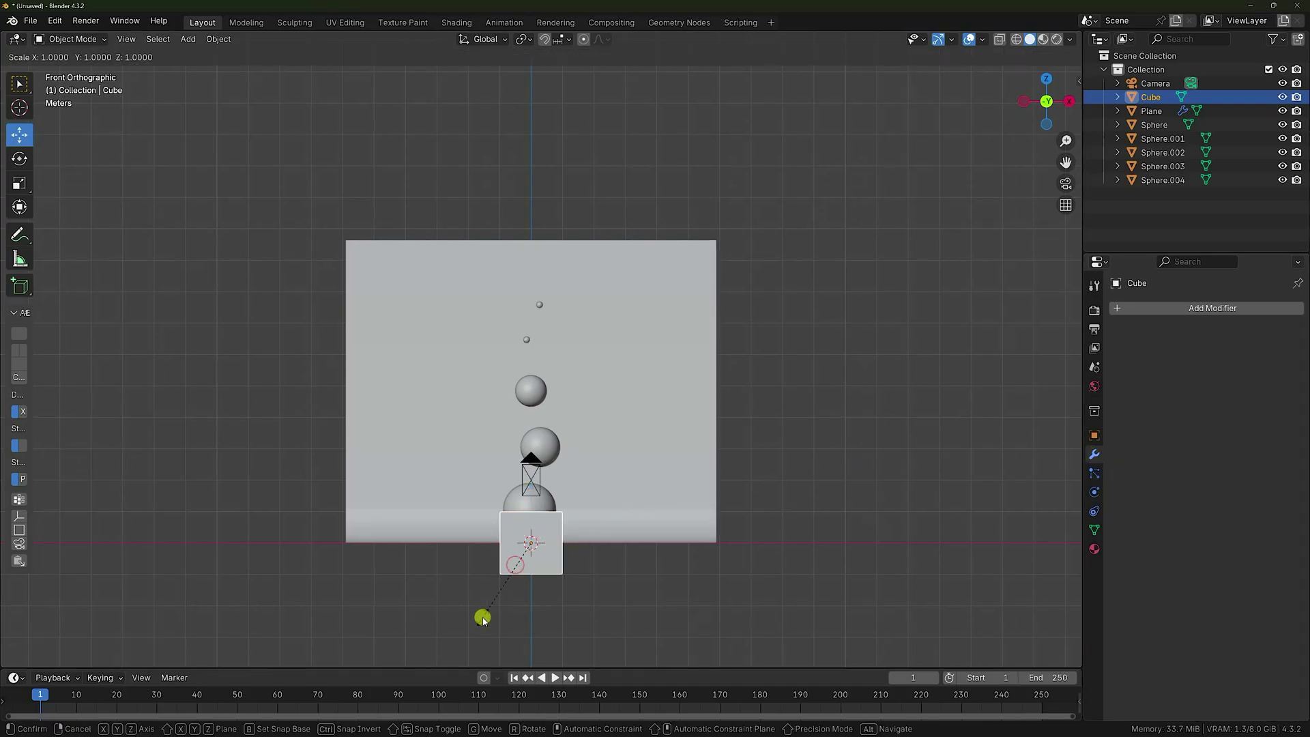
pyautogui.press('2')
pyautogui.press('Return')
pyautogui.click(524, 598)
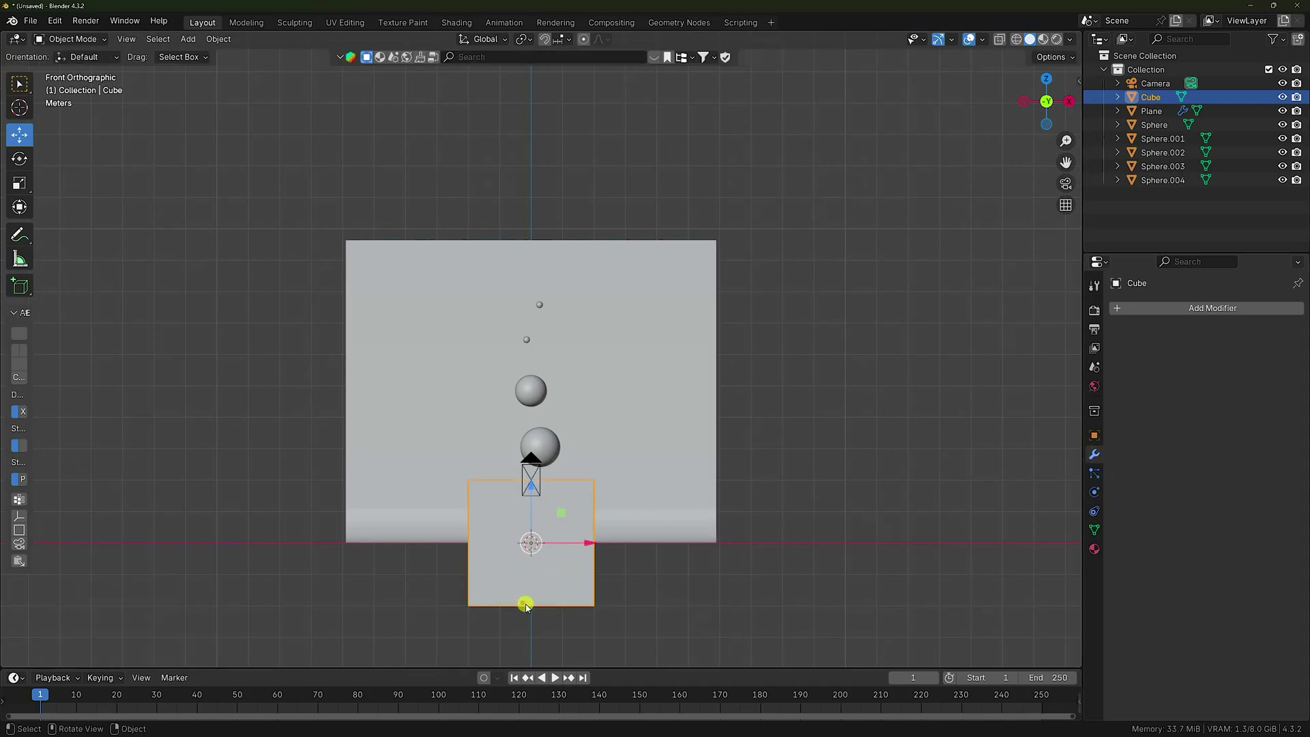
# Step: Set the Cube's scale to 3, 3, 5 in its transform properties
pyautogui.click(1094, 435)
pyautogui.click(1238, 456)
pyautogui.write('3')
pyautogui.press('Tab')
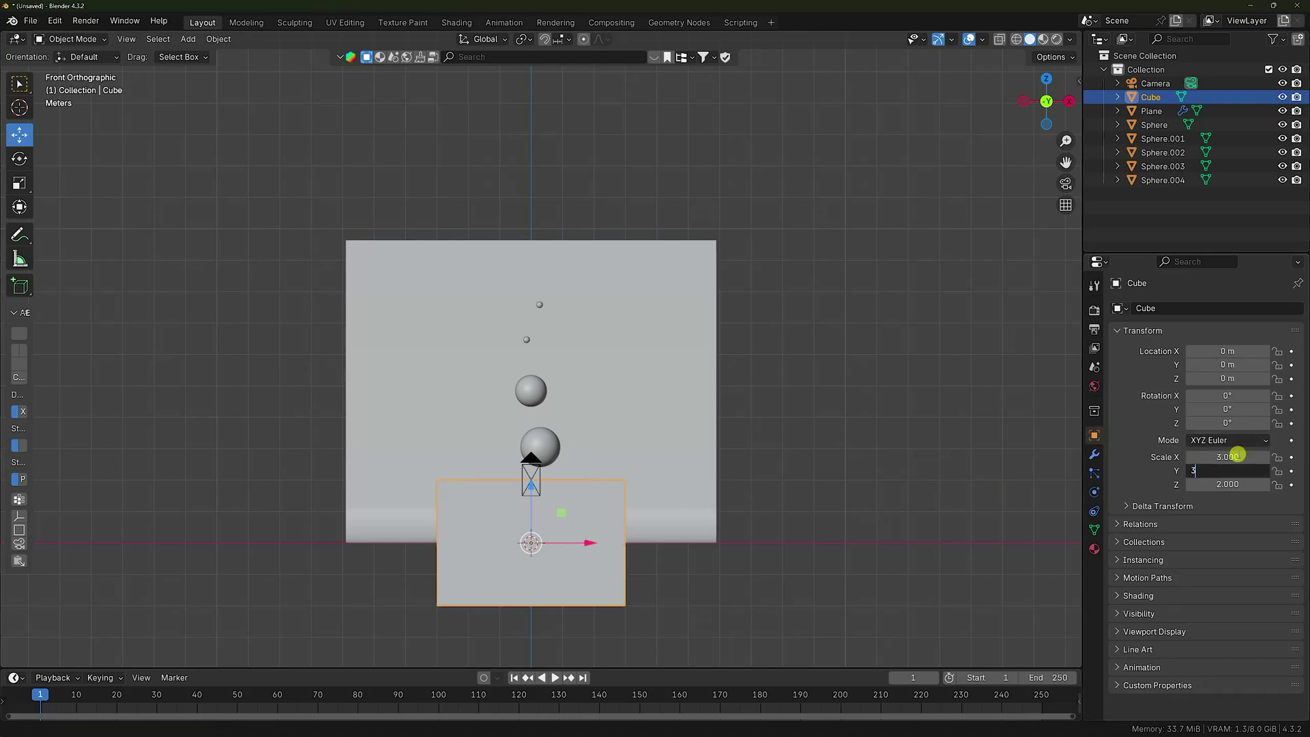
pyautogui.write('3')
pyautogui.press('Tab')
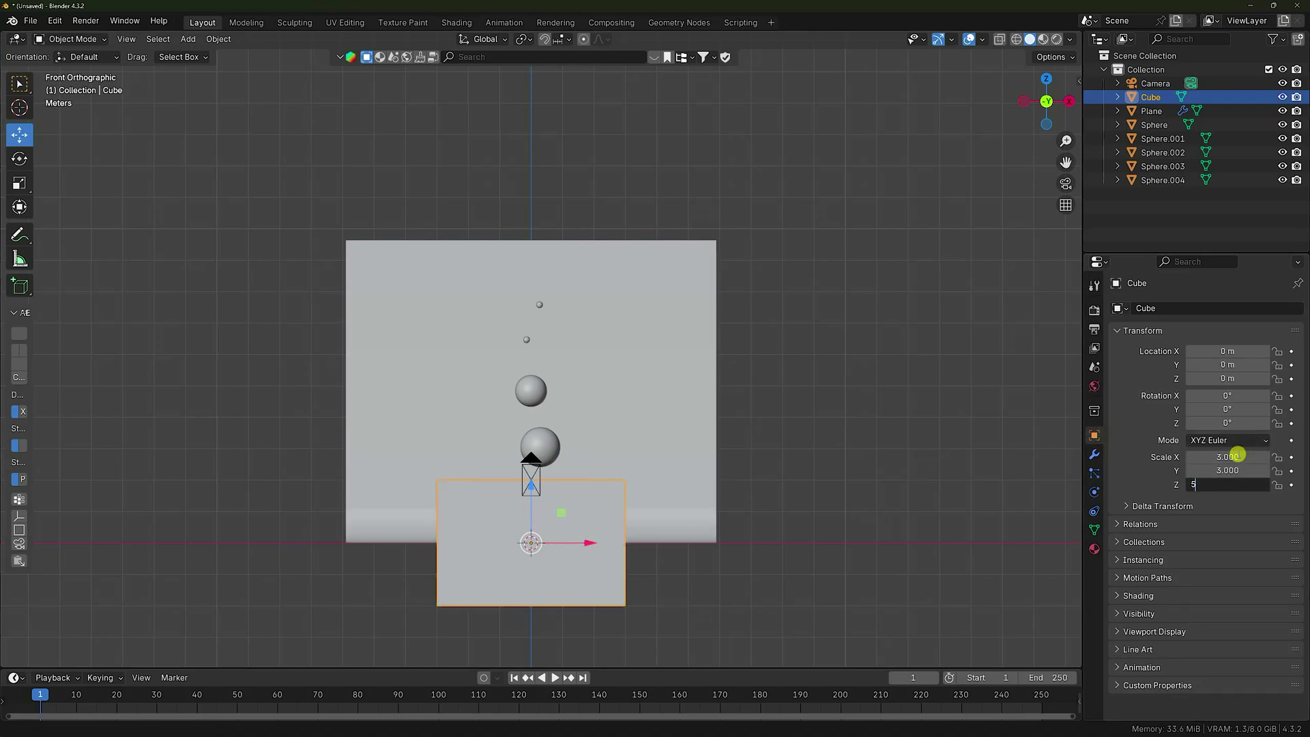
pyautogui.write('5')
pyautogui.press('Return')
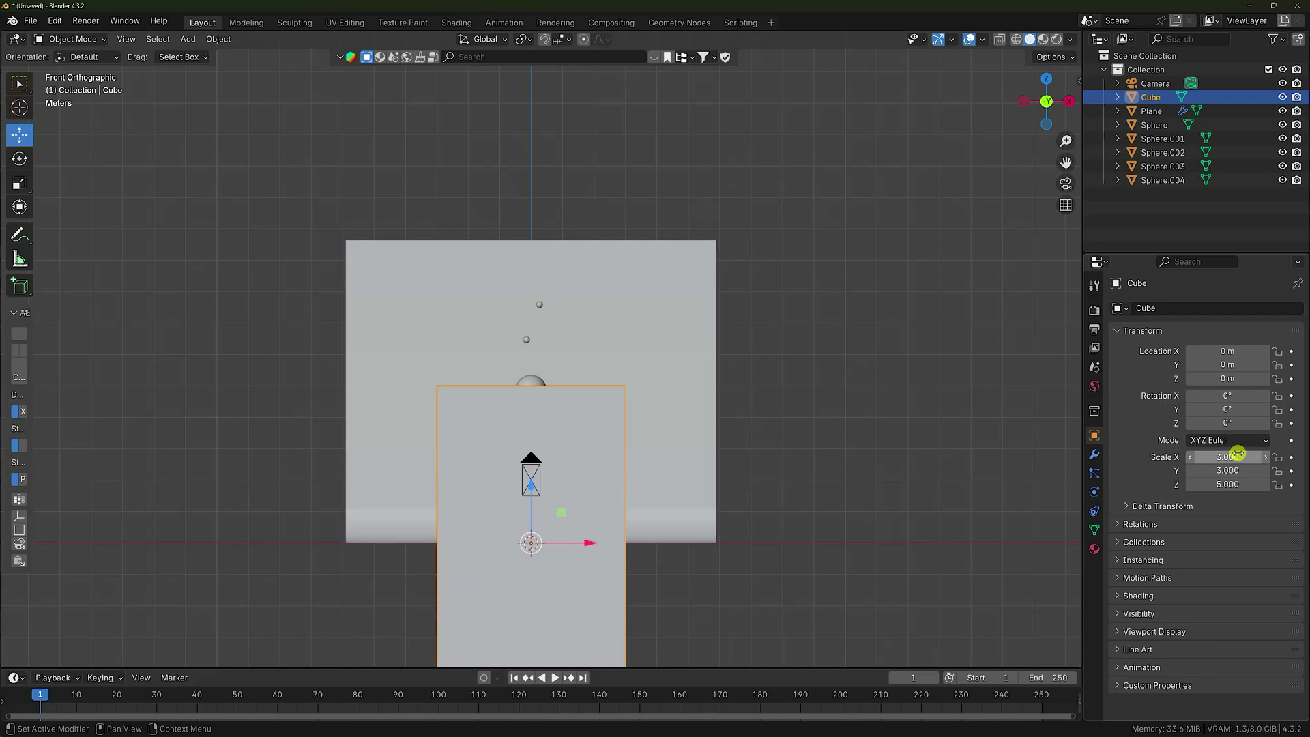
# Step: In wireframe view, set the Cube's Z location to 5 m
pyautogui.click(1016, 39)
pyautogui.moveTo(1227, 380)
pyautogui.mouseDown()
pyautogui.moveTo(301, 382)
pyautogui.moveTo(1228, 377)
pyautogui.mouseUp()
pyautogui.click(1227, 379)
pyautogui.write('5')
pyautogui.press('Return')
# Step: Return to solid shading and orbit to a perspective view of the cube
pyautogui.scroll(5, 531, 356)
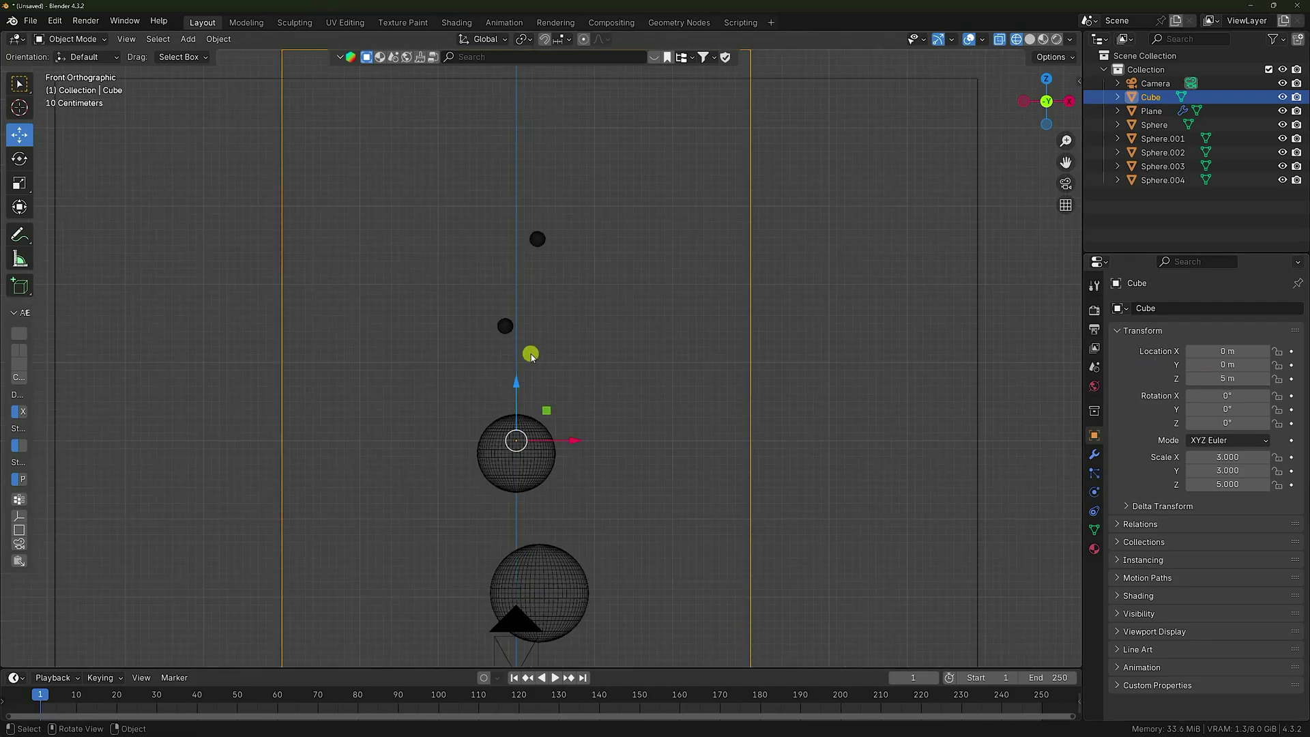
pyautogui.click(1030, 39)
pyautogui.scroll(-3, 436, 390)
pyautogui.moveTo(436, 391)
pyautogui.mouseDown(button='middle')
pyautogui.moveTo(598, 397)
pyautogui.moveTo(576, 375)
pyautogui.moveTo(351, 389)
pyautogui.moveTo(462, 427)
pyautogui.moveTo(472, 406)
pyautogui.moveTo(512, 391)
pyautogui.mouseUp(button='middle')
pyautogui.moveTo(702, 383); pyautogui.dragTo(589, 381, button='middle')
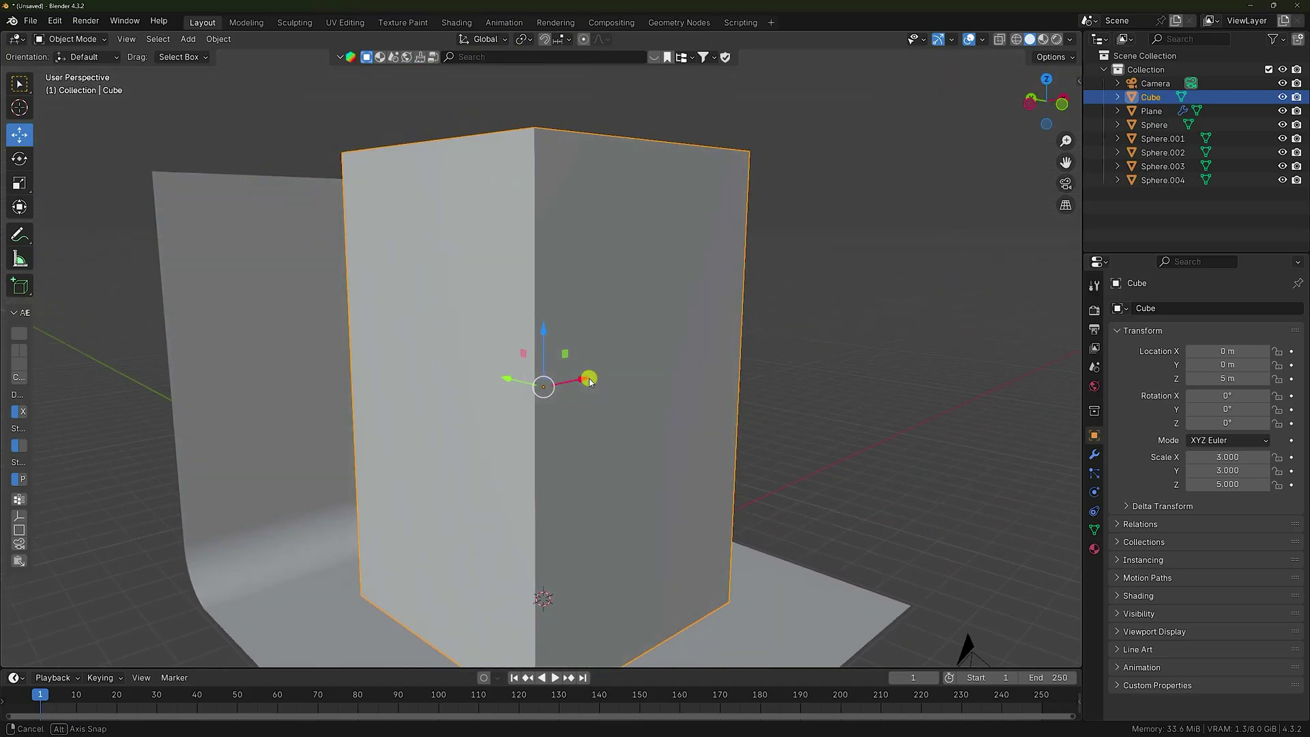
# Step: Give the Cube FLIP Fluid physics of type Domain, then start saving the file
pyautogui.click(1093, 492)
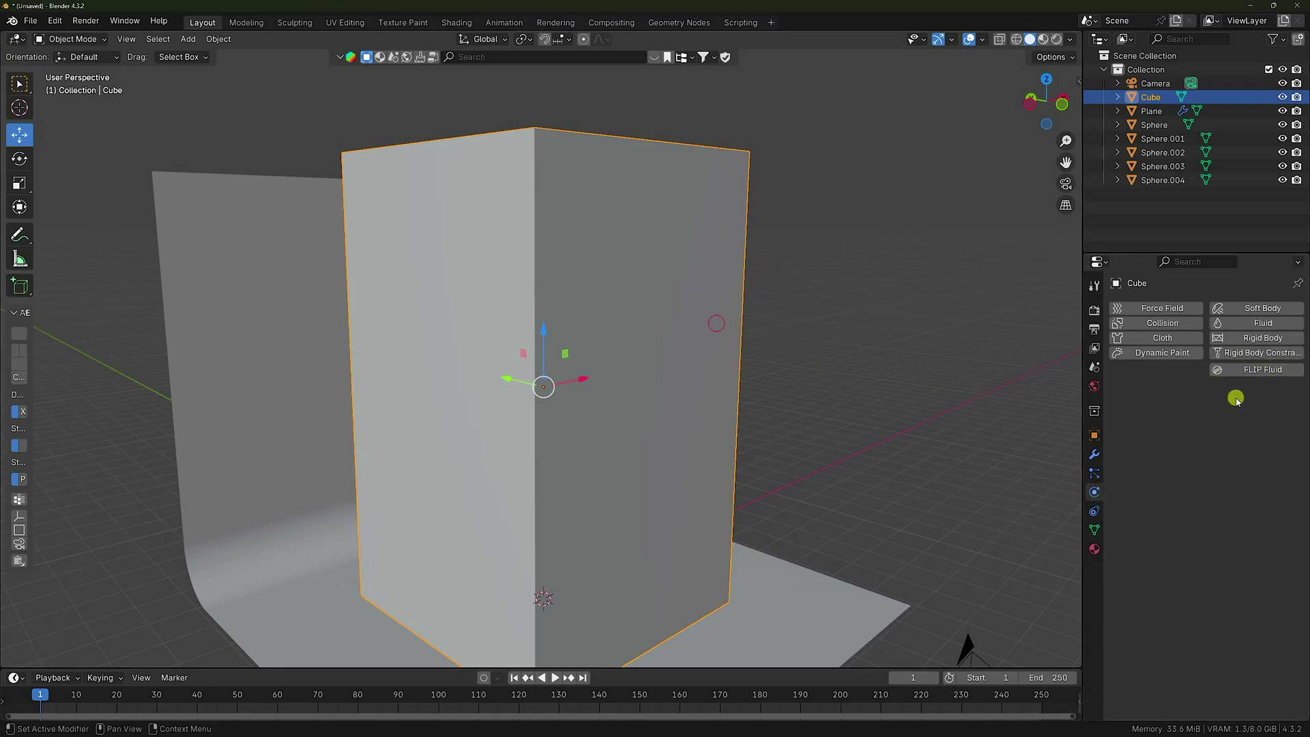
pyautogui.click(1240, 369)
pyautogui.click(1191, 413)
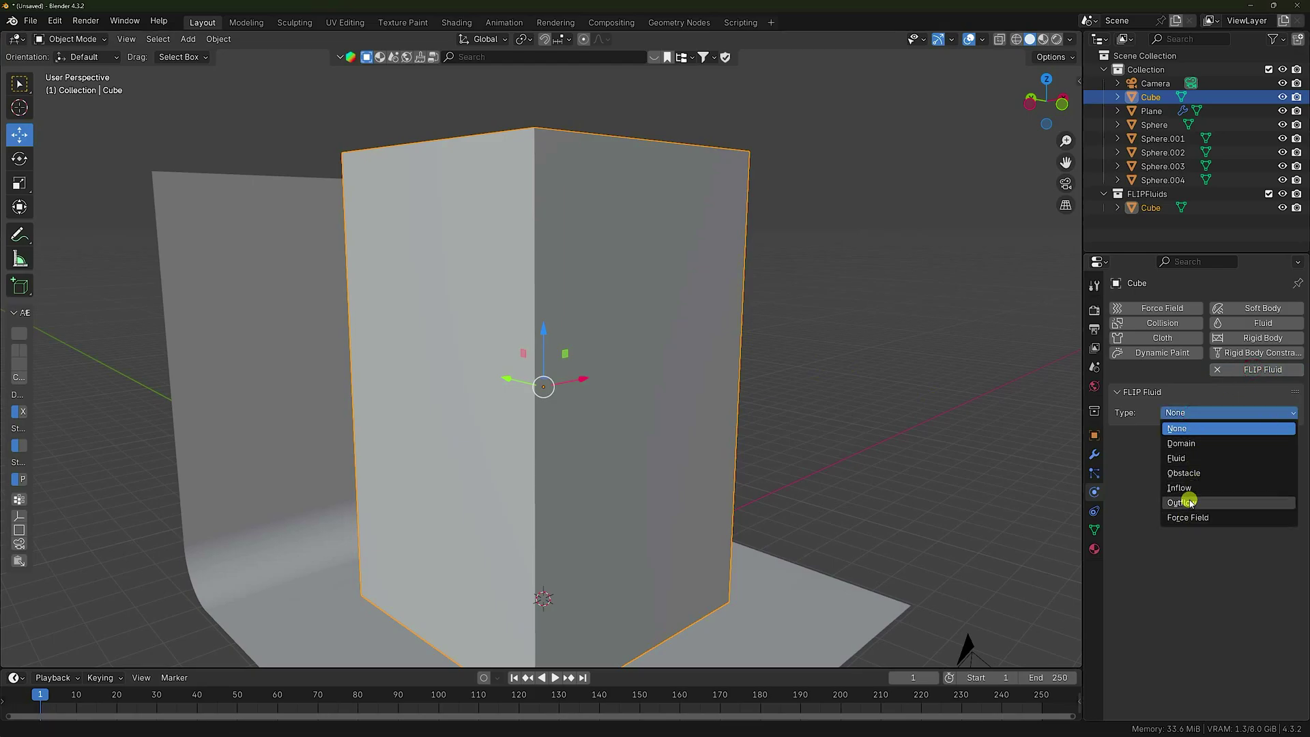
pyautogui.click(1194, 444)
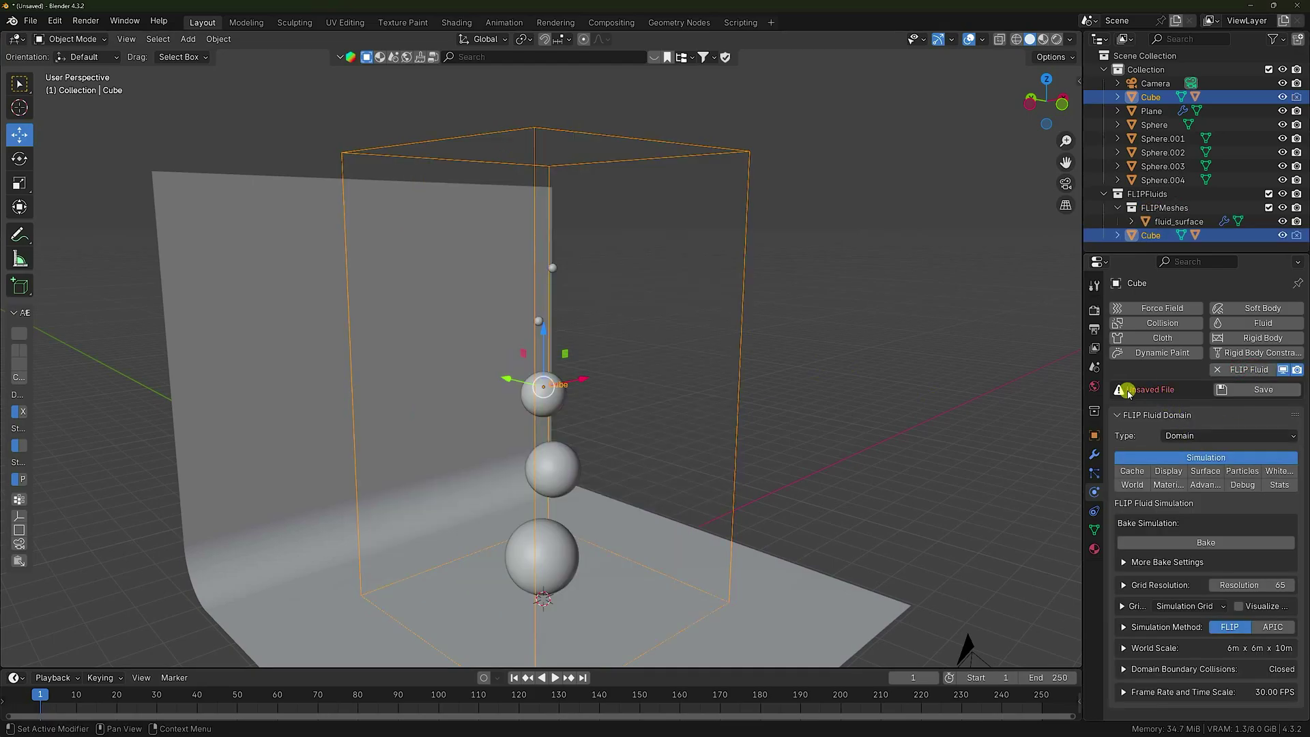
pyautogui.click(1234, 389)
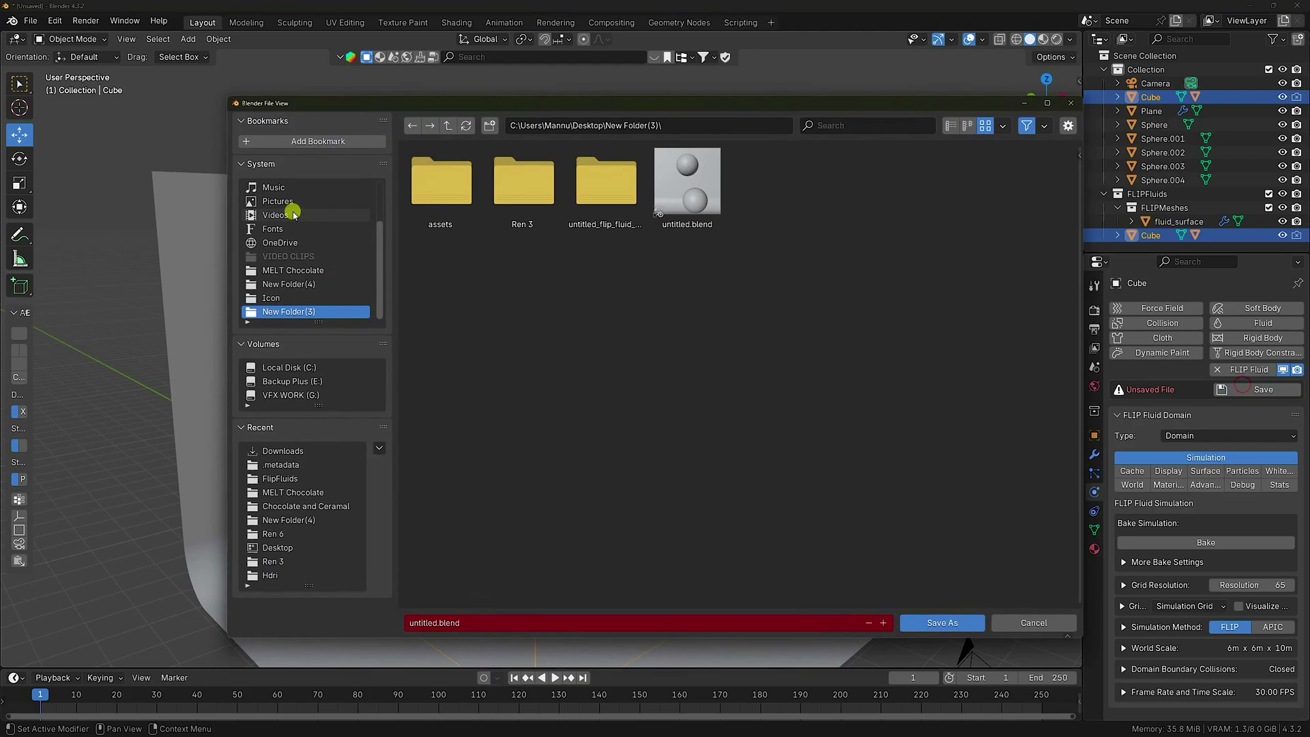
# Step: Create New Folder(5) on the Desktop and save untitled.blend into it
pyautogui.click(269, 201)
pyautogui.rightClick(627, 502)
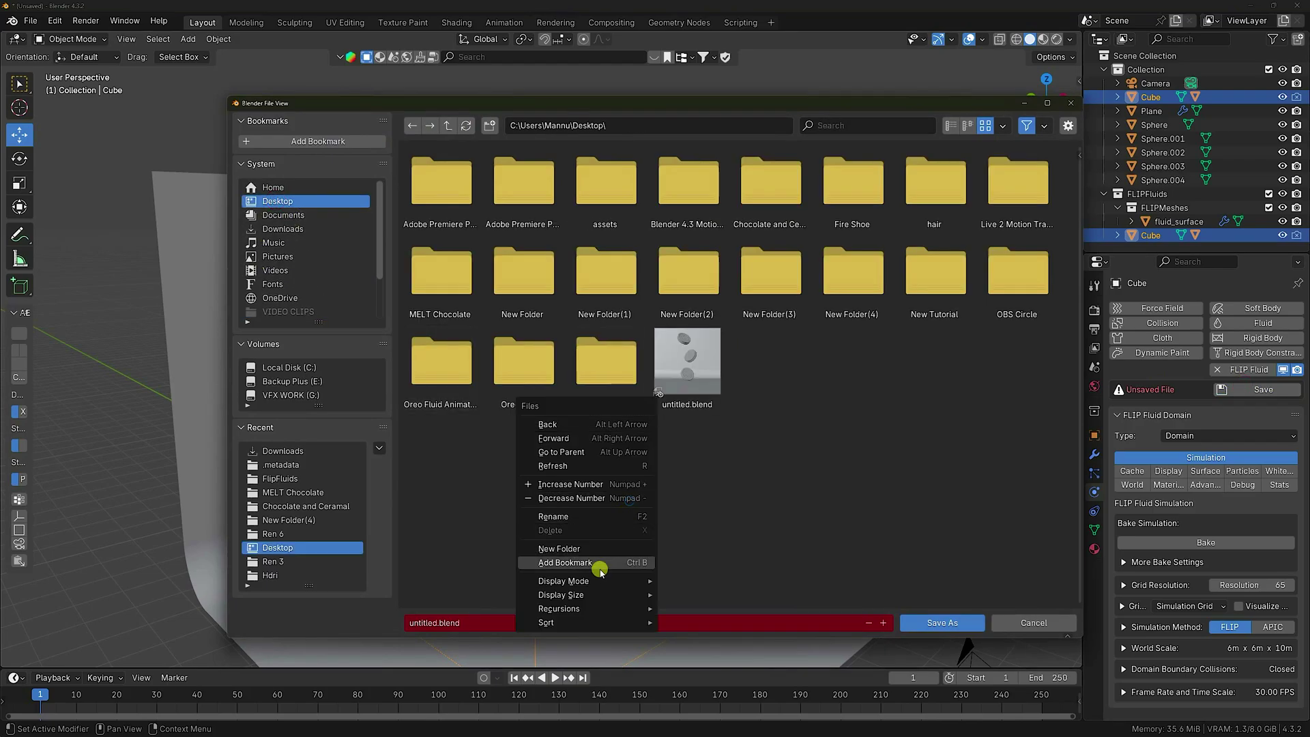
pyautogui.click(576, 548)
pyautogui.press('Return')
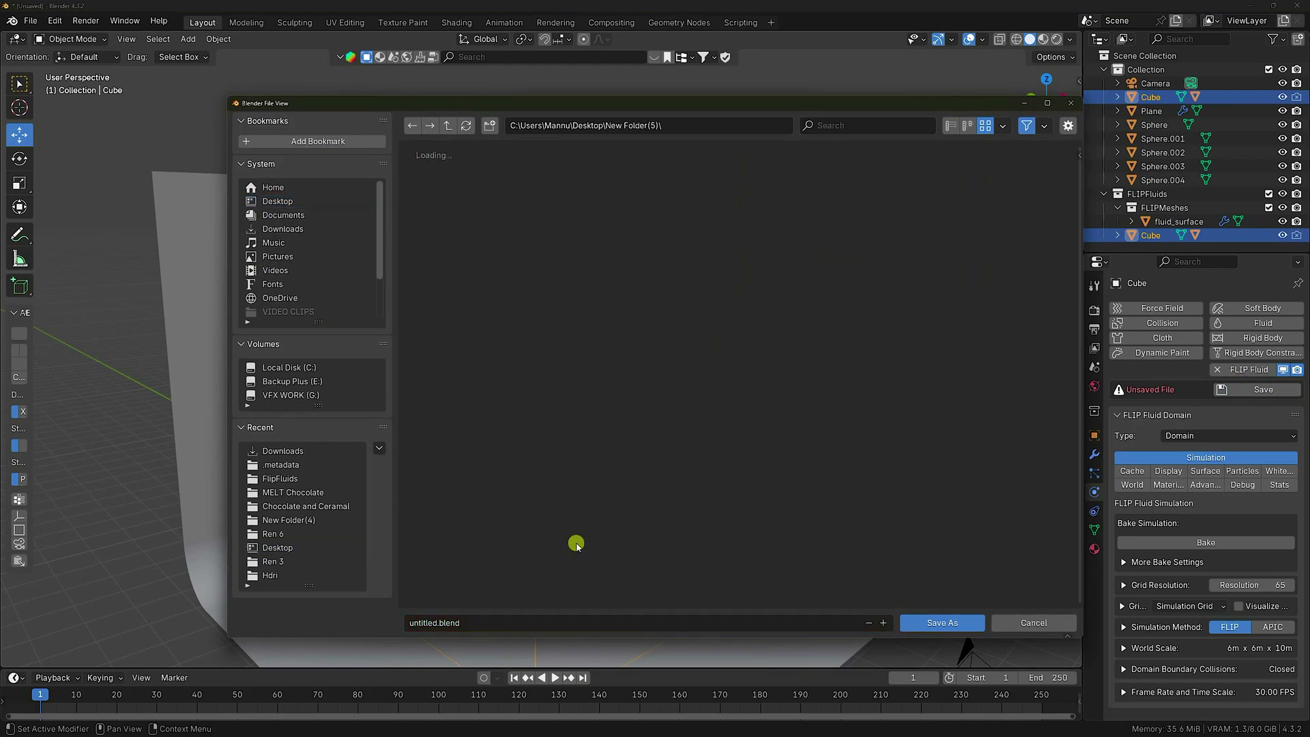
pyautogui.click(943, 623)
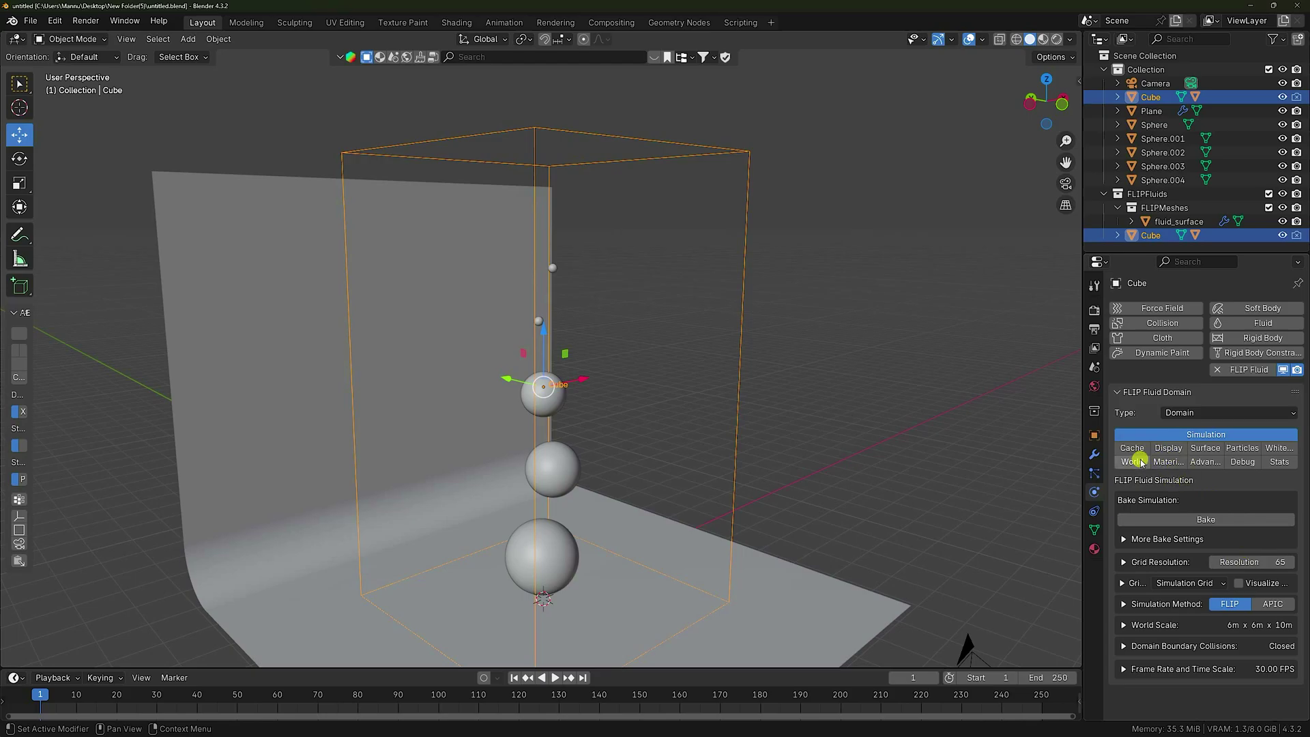
# Step: In the domain's World settings, enable viscosity at base 0.130 and turn on surface tension
pyautogui.click(1204, 448)
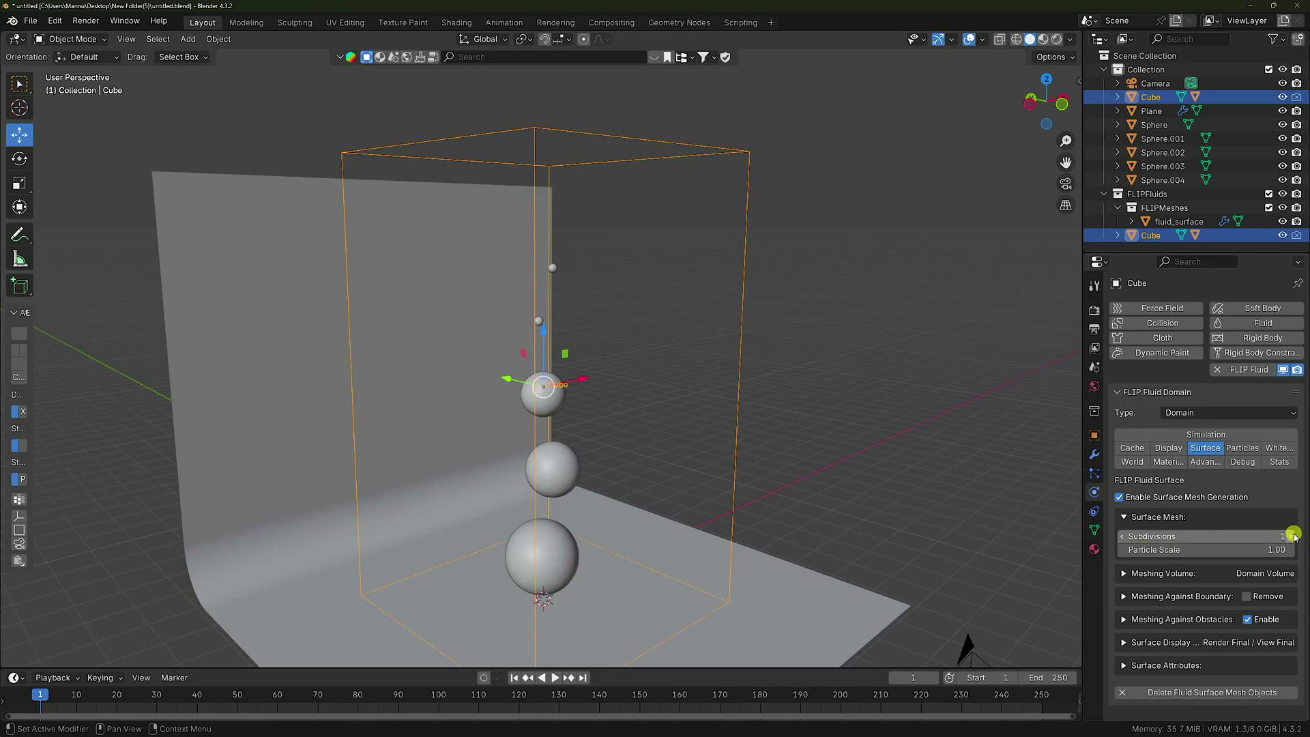
pyautogui.click(1278, 447)
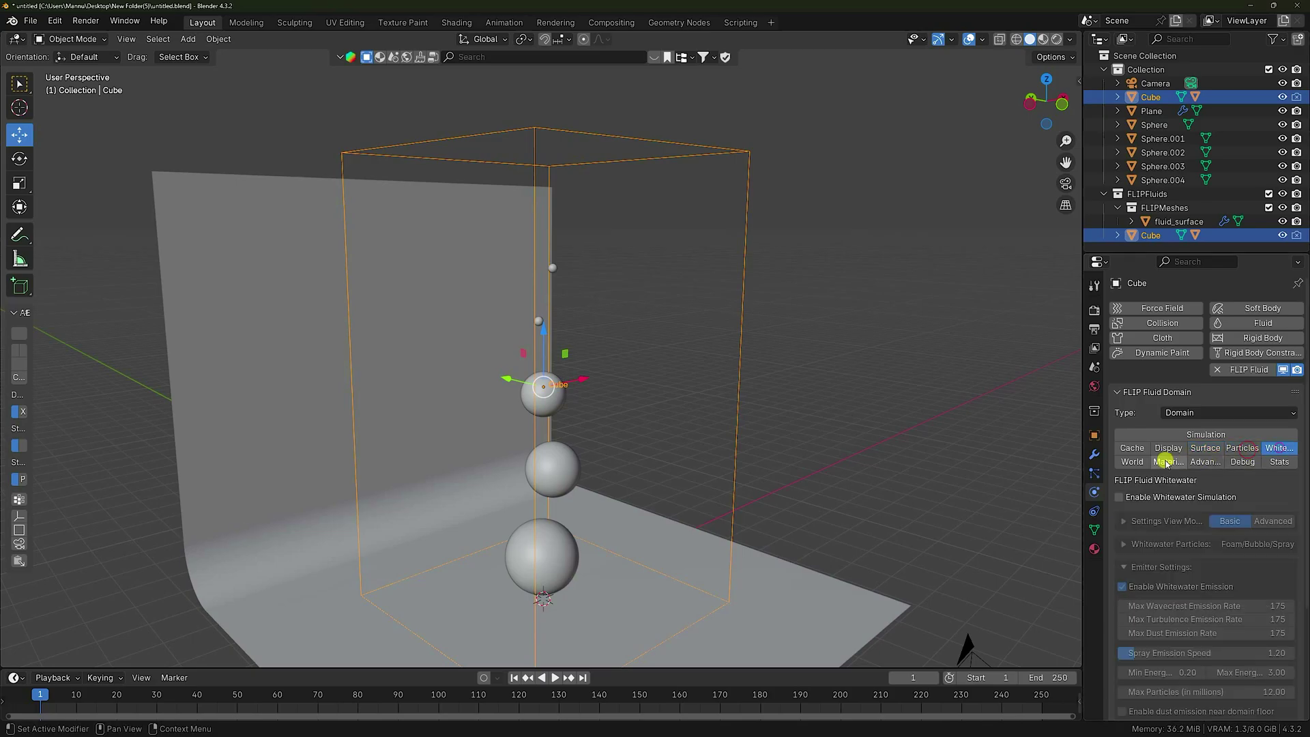
pyautogui.click(1133, 462)
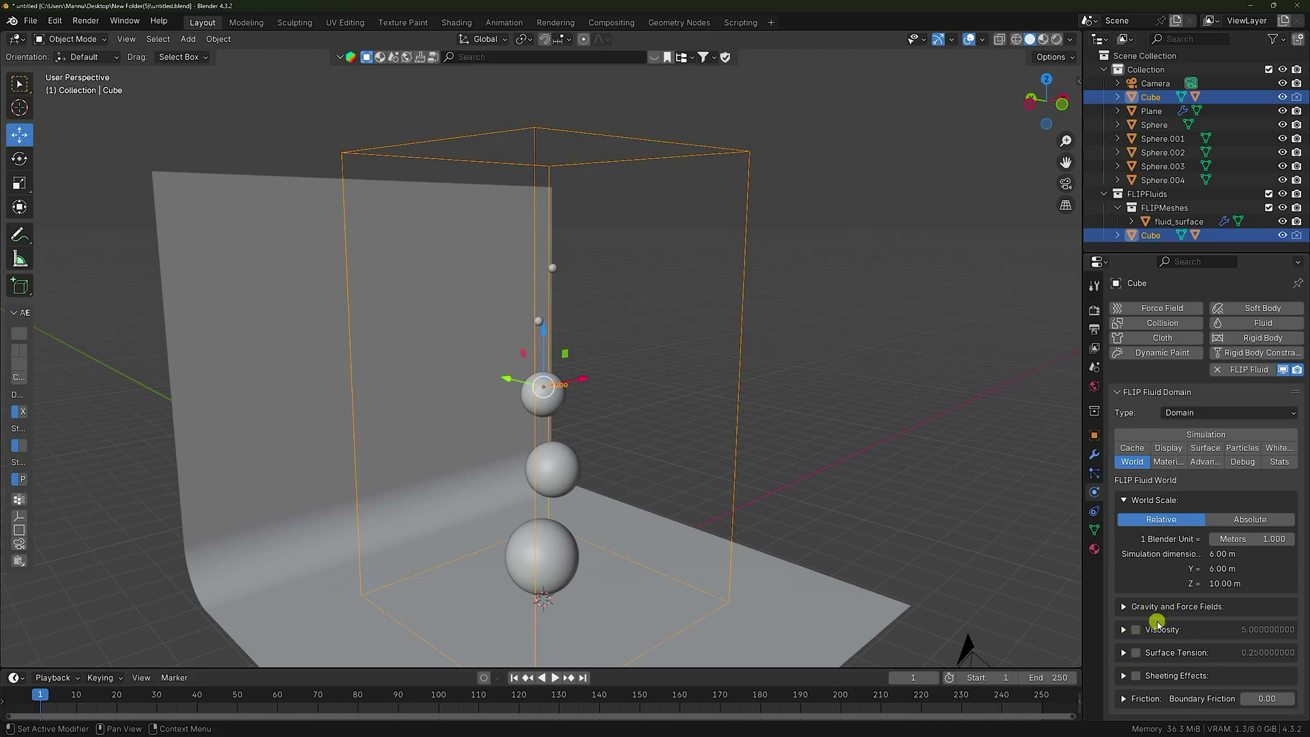
pyautogui.click(1124, 631)
pyautogui.scroll(-2, 1181, 639)
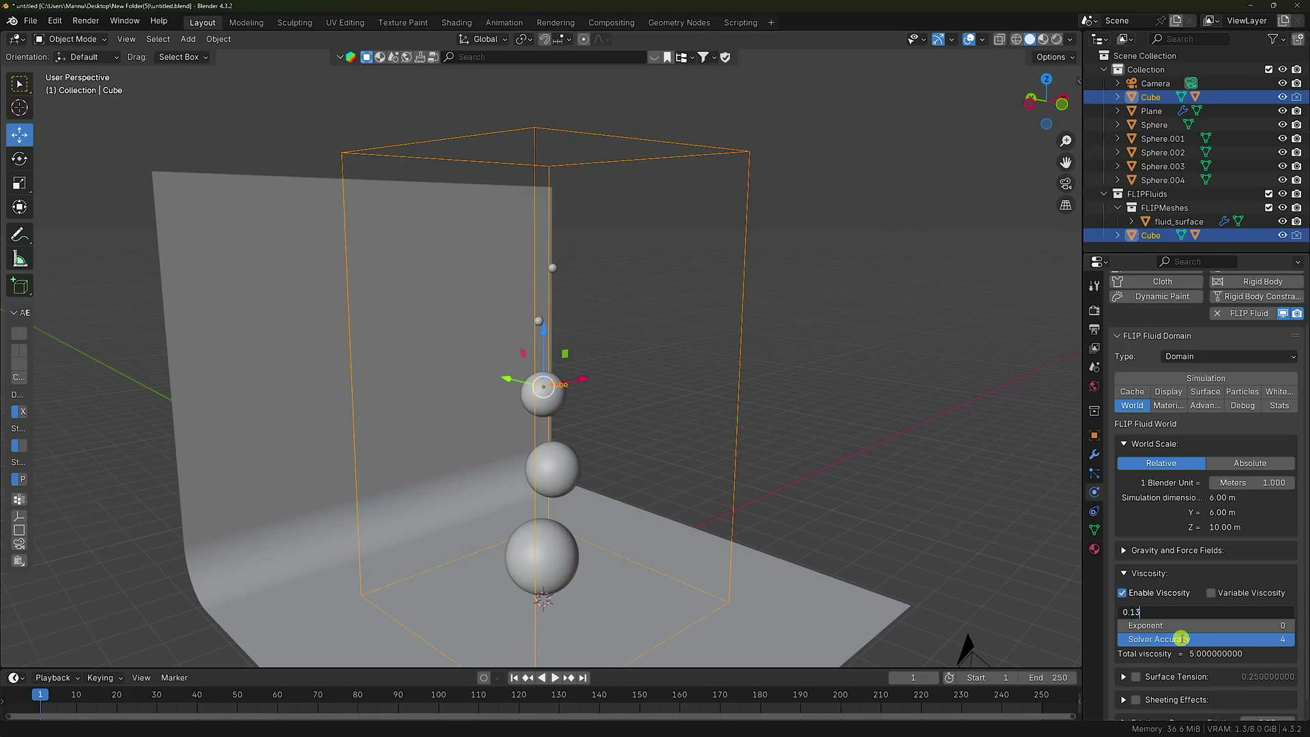
pyautogui.press('Return')
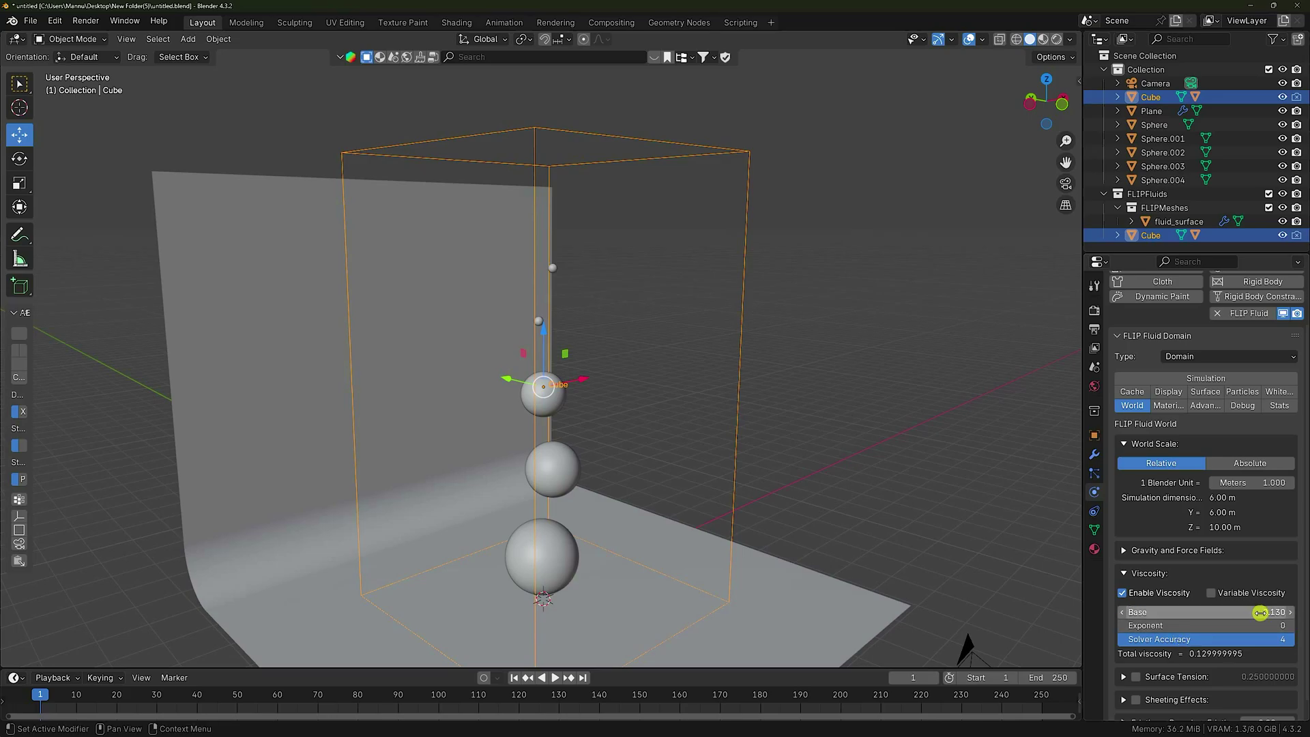
pyautogui.scroll(-1, 1160, 655)
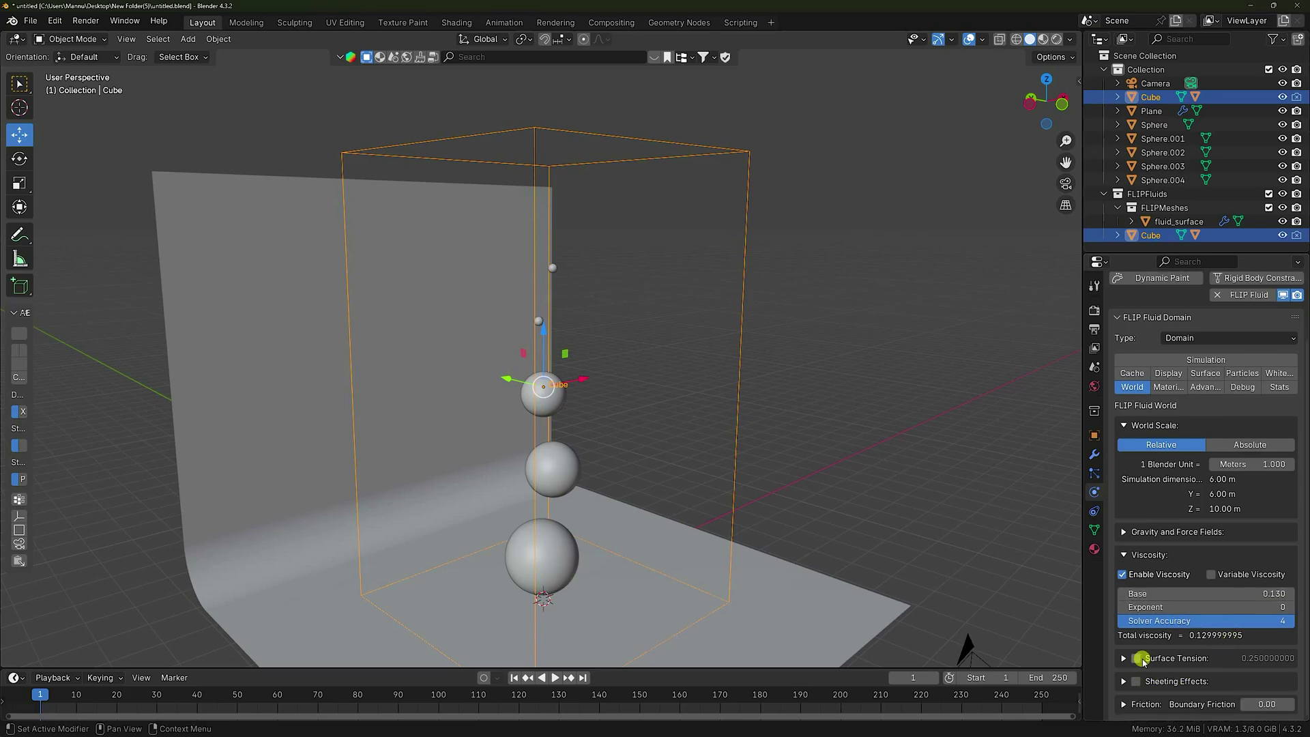
pyautogui.click(1136, 661)
# Step: In Advanced settings, set minimum frame substeps to 3 and the simulation method to APIC
pyautogui.click(1167, 388)
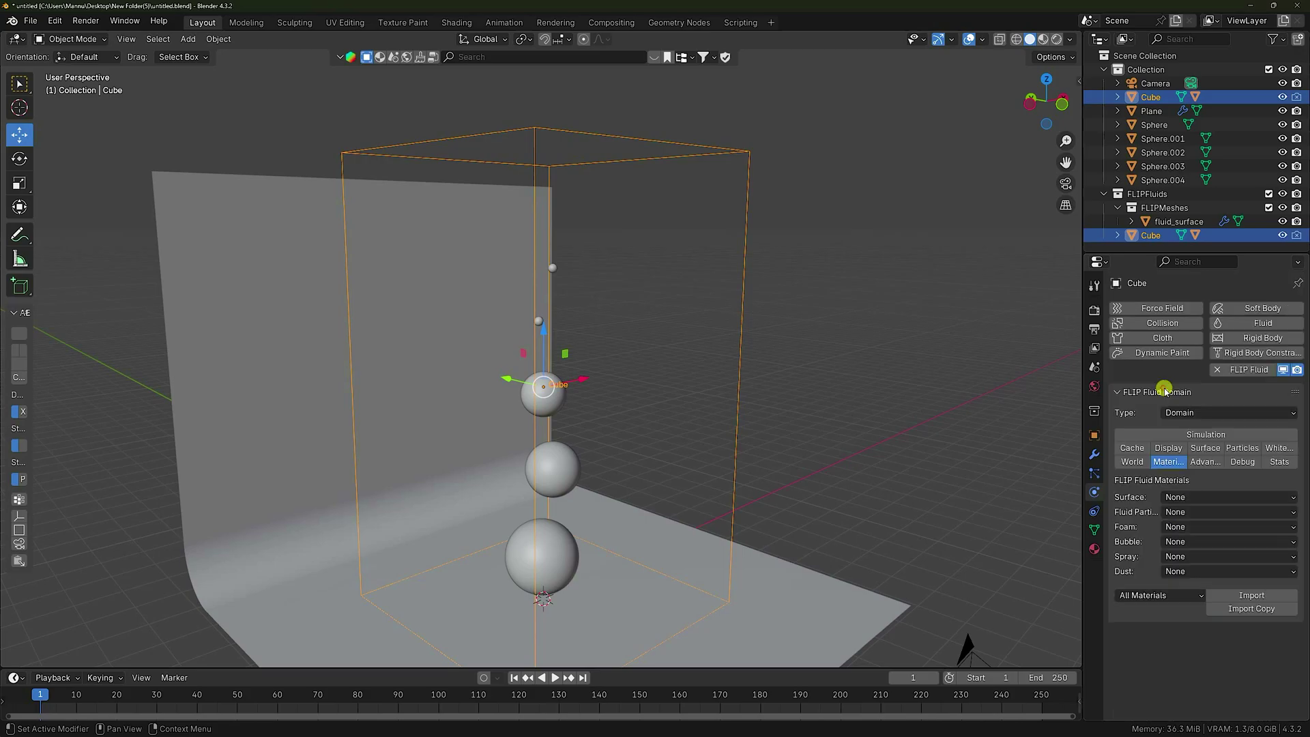
pyautogui.click(1206, 463)
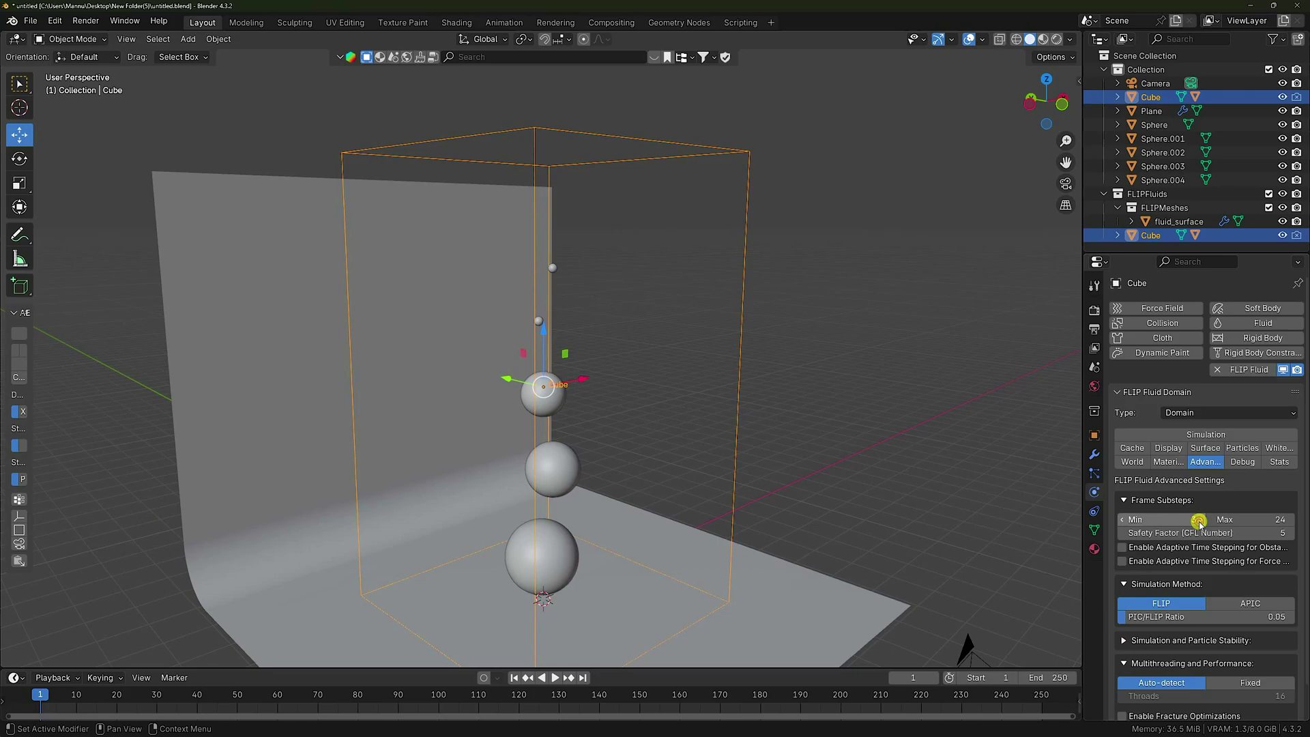
pyautogui.moveTo(1198, 521); pyautogui.dragTo(1259, 522)
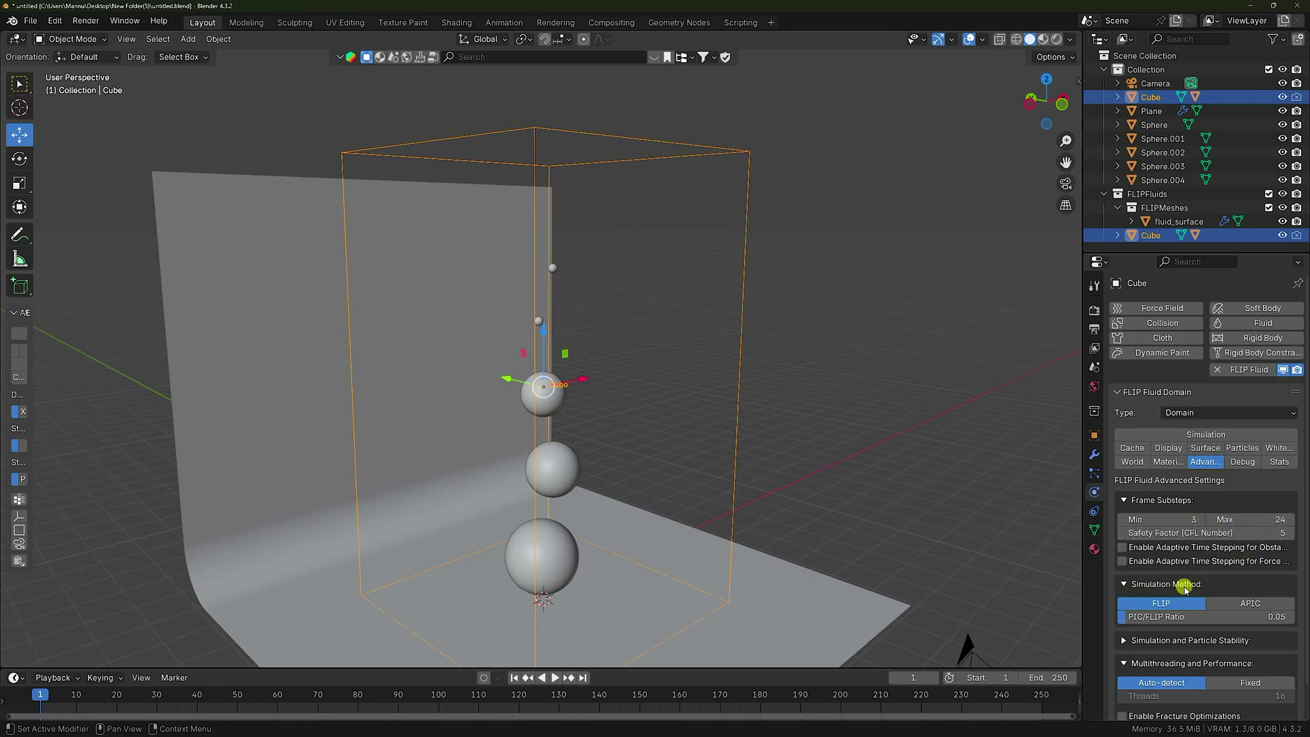
pyautogui.click(1234, 605)
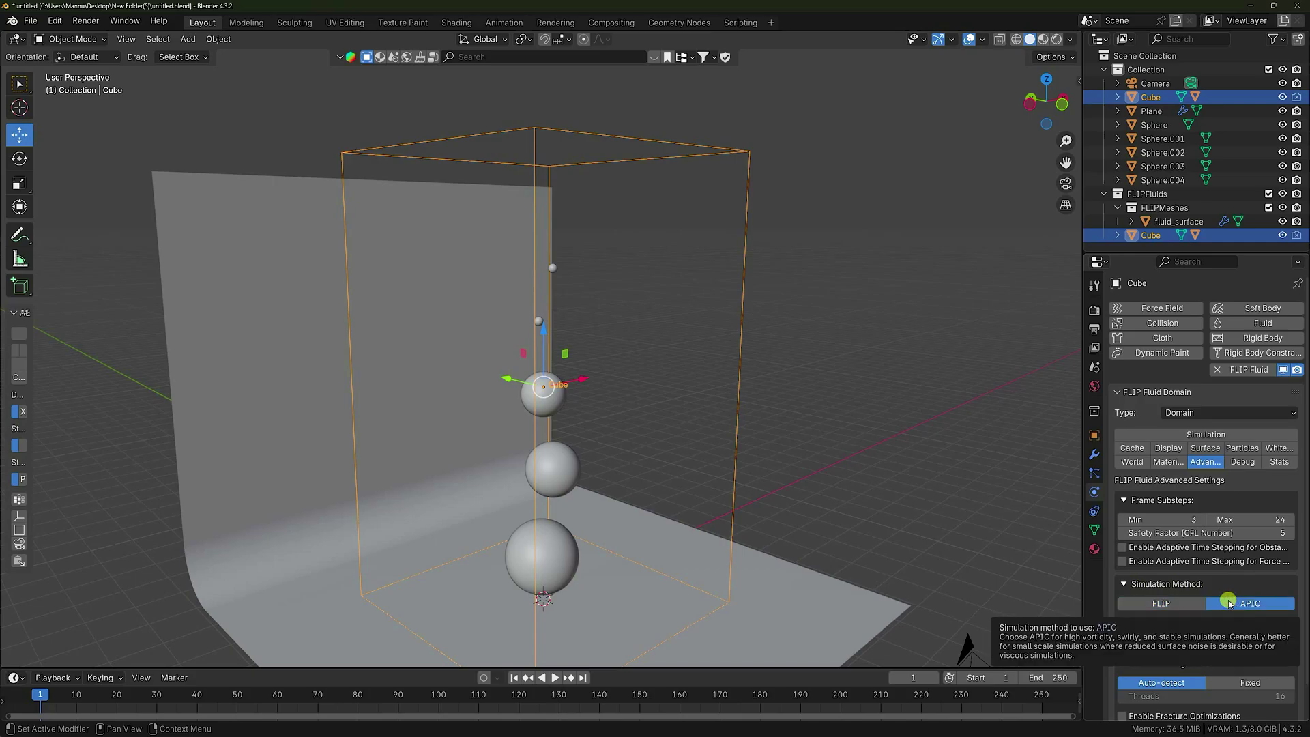
pyautogui.click(1133, 464)
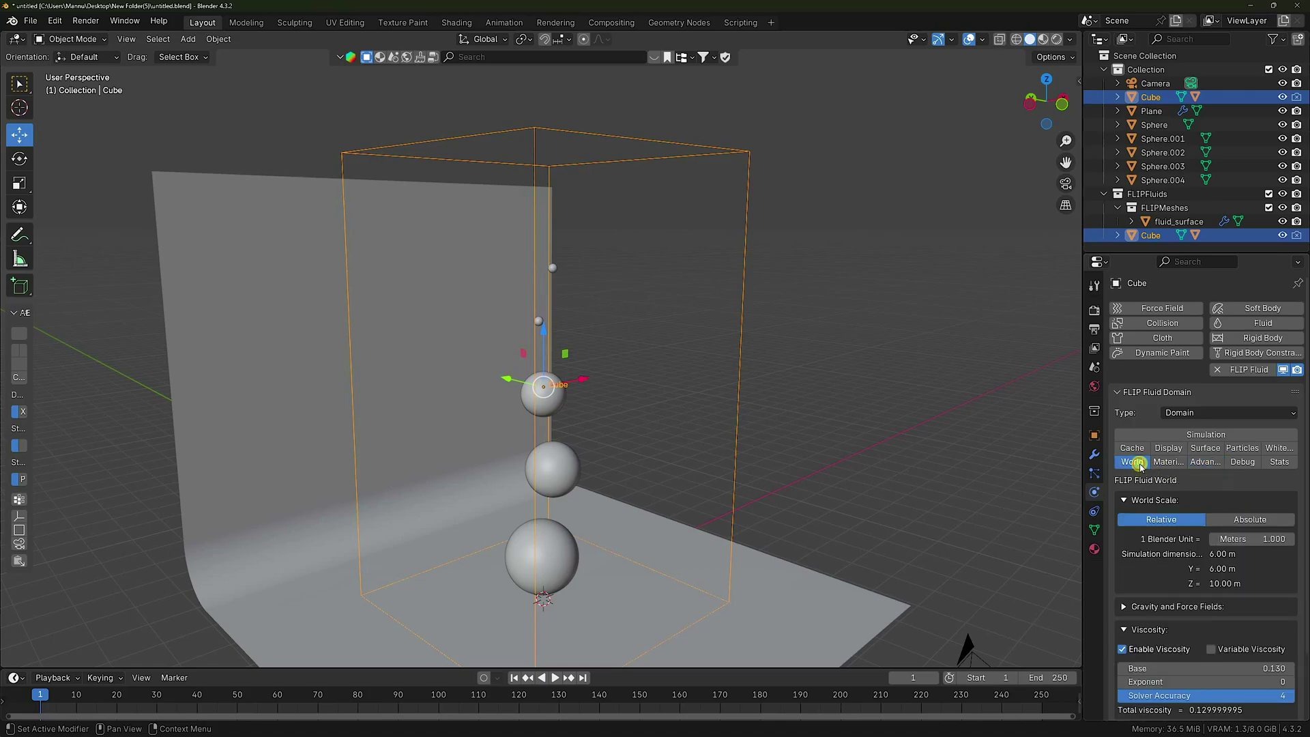
pyautogui.scroll(-3, 1218, 520)
pyautogui.scroll(3, 1160, 478)
pyautogui.click(1168, 462)
pyautogui.click(1205, 463)
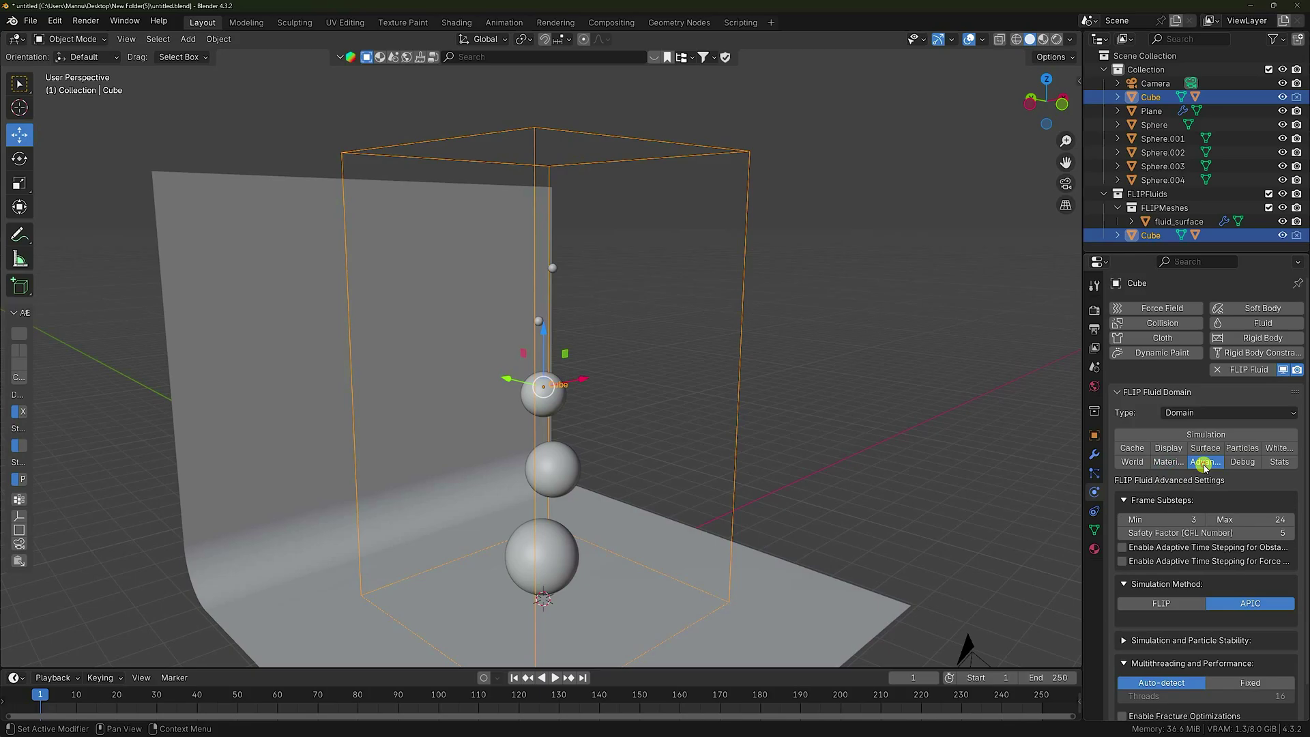
# Step: Make Sphere.004 a FLIP Fluid Inflow with substep emissions of 2
pyautogui.moveTo(635, 413); pyautogui.dragTo(634, 433, button='middle')
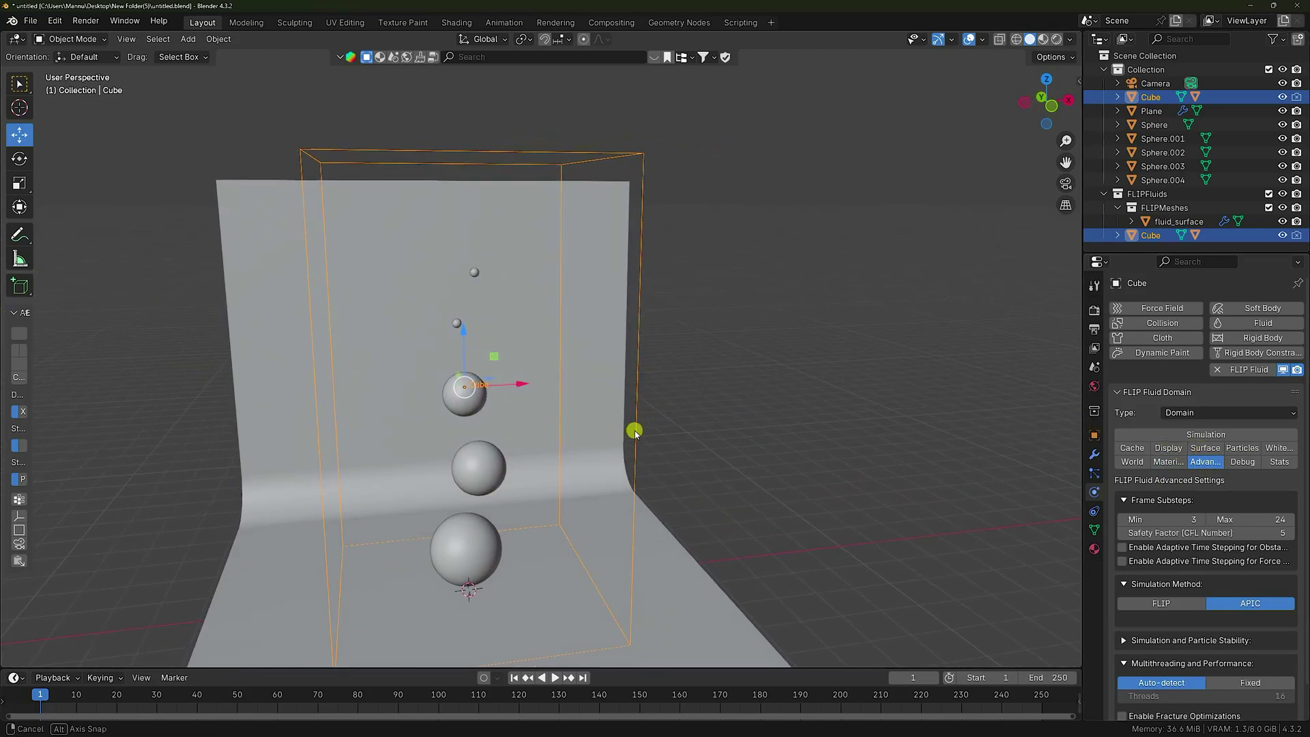
pyautogui.scroll(3, 520, 434)
pyautogui.click(410, 195)
pyautogui.click(1249, 369)
pyautogui.click(1211, 414)
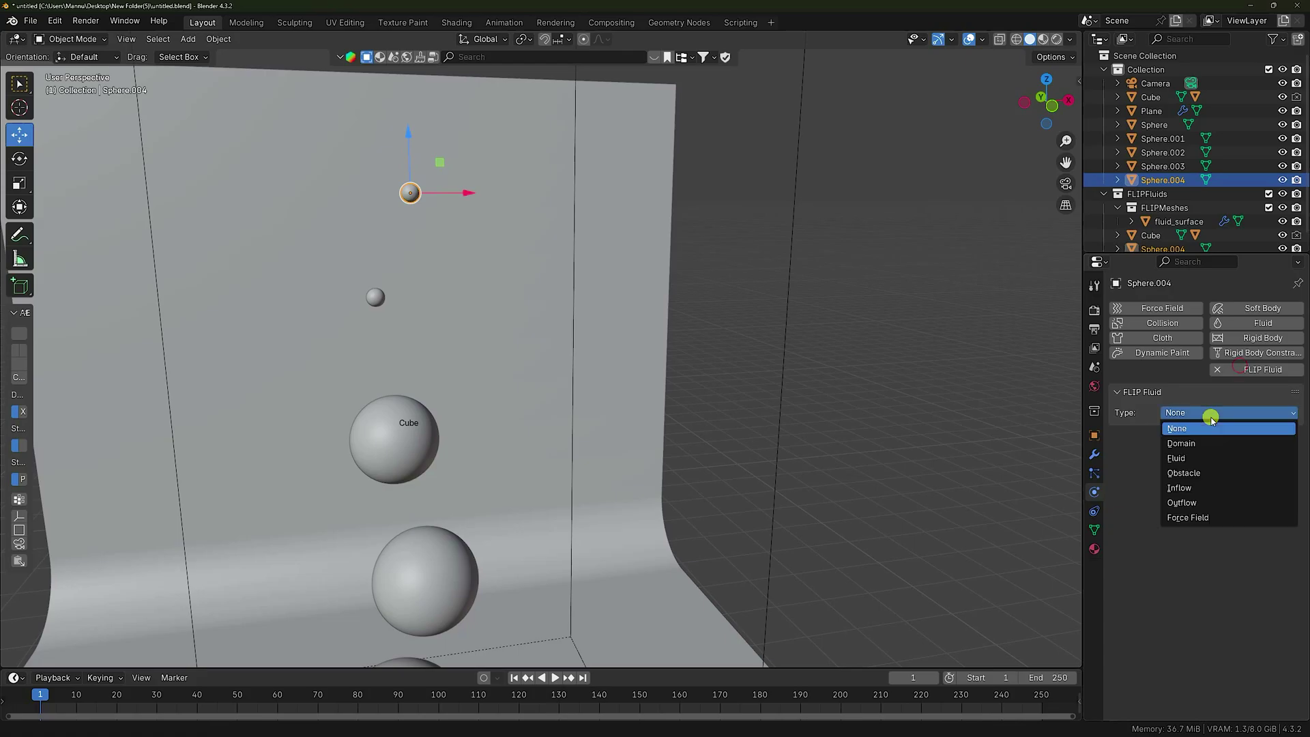
pyautogui.click(1185, 489)
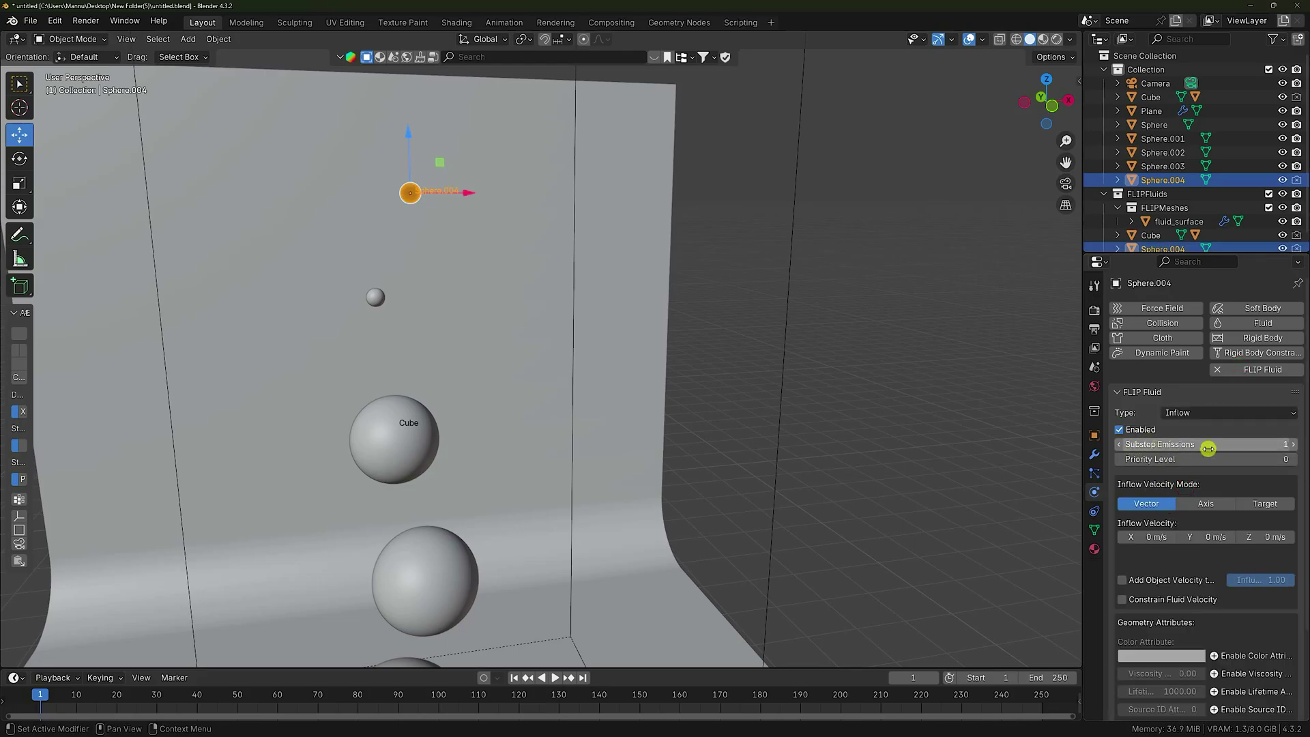
pyautogui.click(1292, 444)
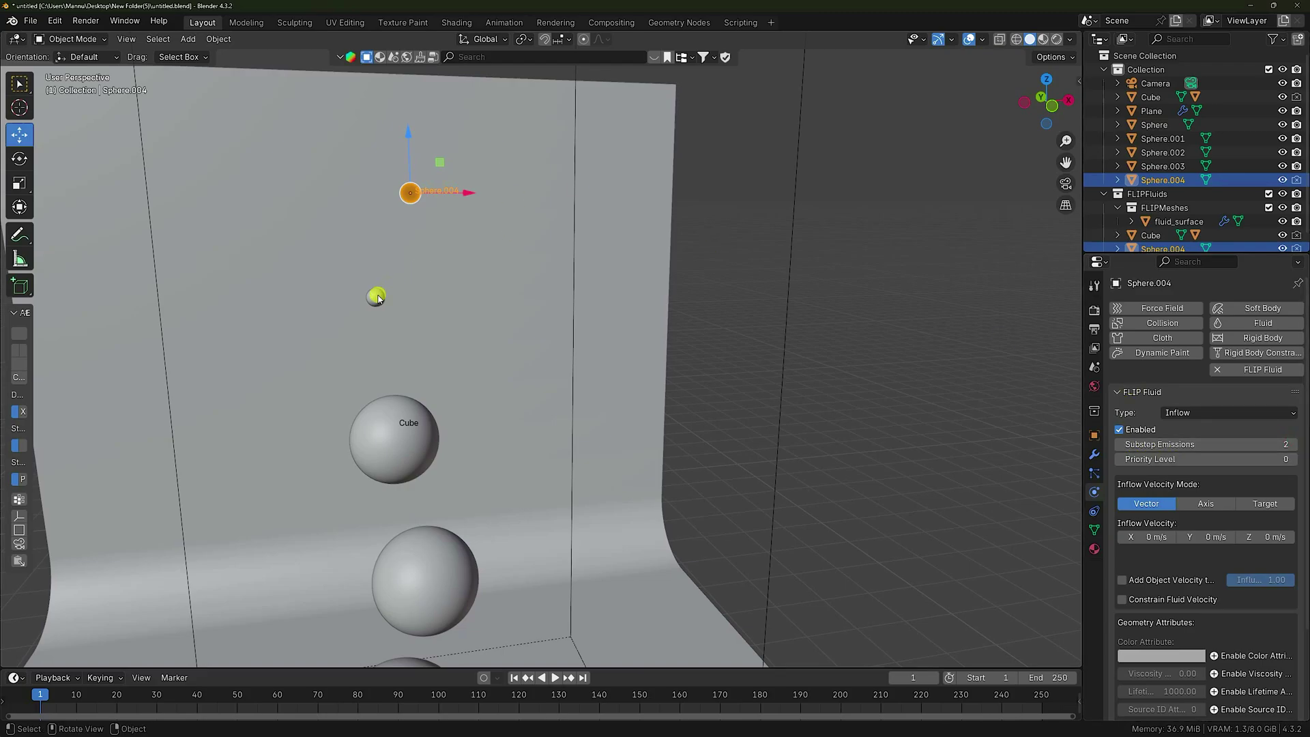
# Step: Make Sphere.003 a FLIP Fluid Inflow
pyautogui.click(376, 297)
pyautogui.click(1240, 369)
pyautogui.click(1195, 414)
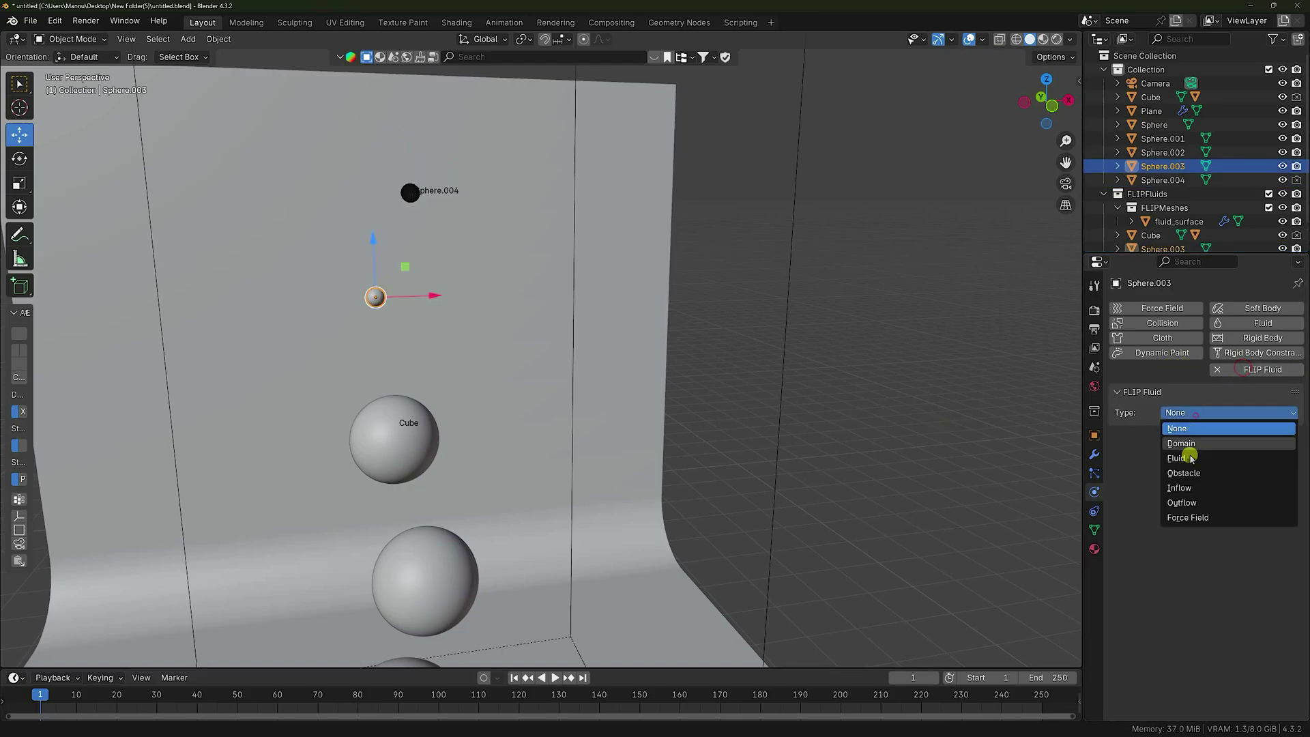
pyautogui.click(1183, 489)
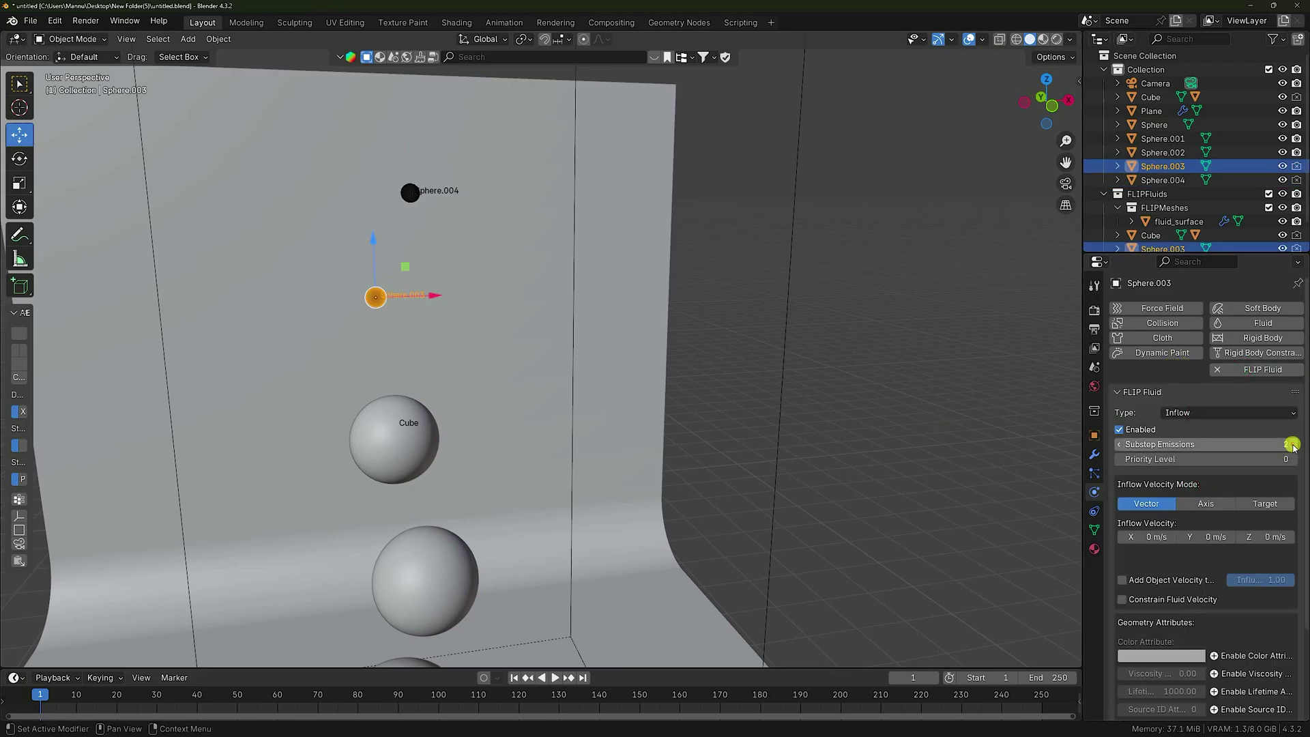
pyautogui.scroll(-4, 526, 382)
pyautogui.scroll(4, 501, 416)
# Step: Set Sphere and Sphere.001 as FLIP Fluid Obstacles
pyautogui.moveTo(502, 424); pyautogui.dragTo(506, 280, button='middle')
pyautogui.click(511, 285)
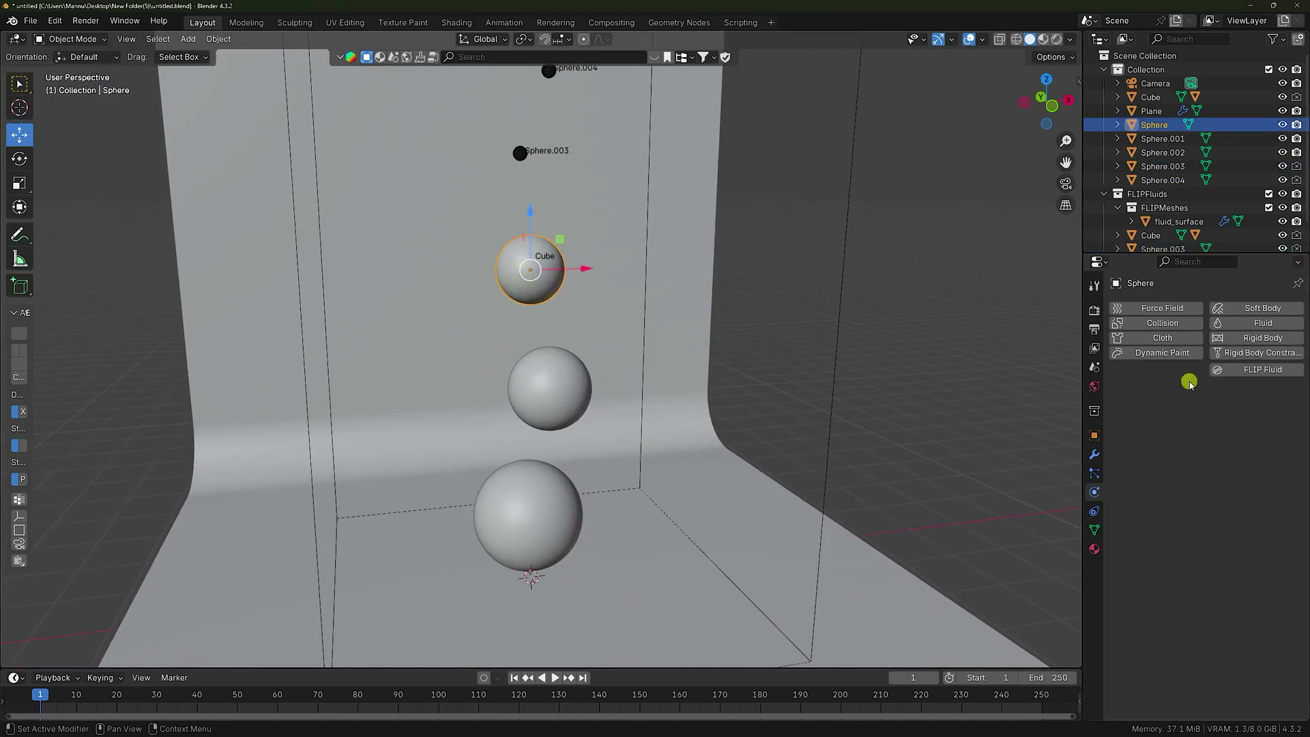
pyautogui.click(1235, 370)
pyautogui.click(1189, 412)
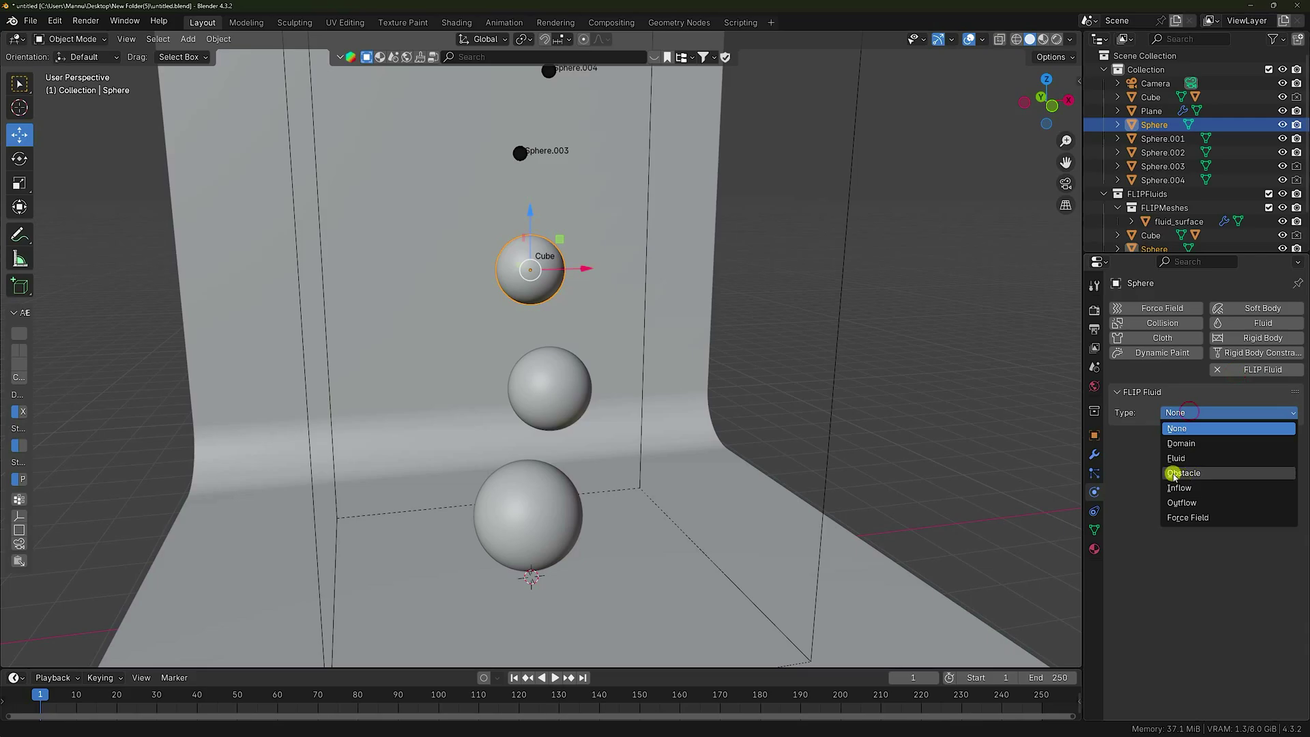
pyautogui.click(1197, 473)
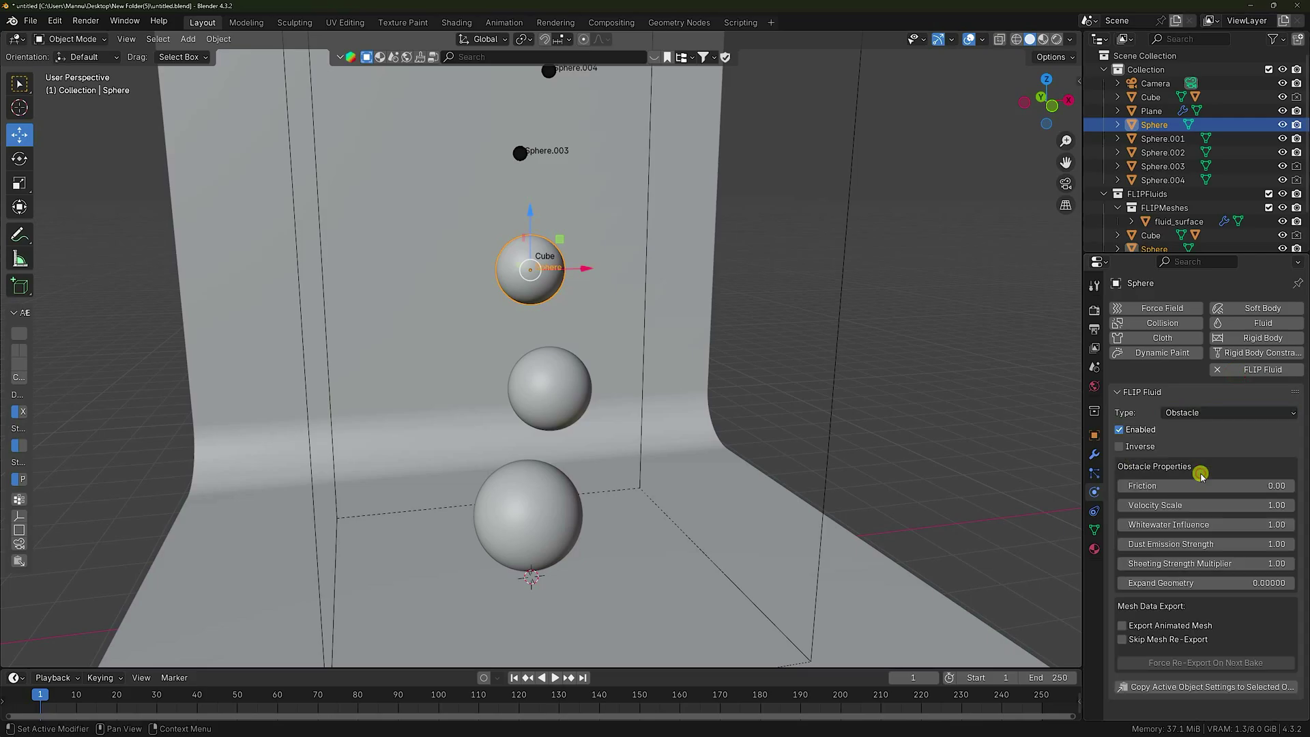
pyautogui.click(522, 376)
pyautogui.click(1240, 369)
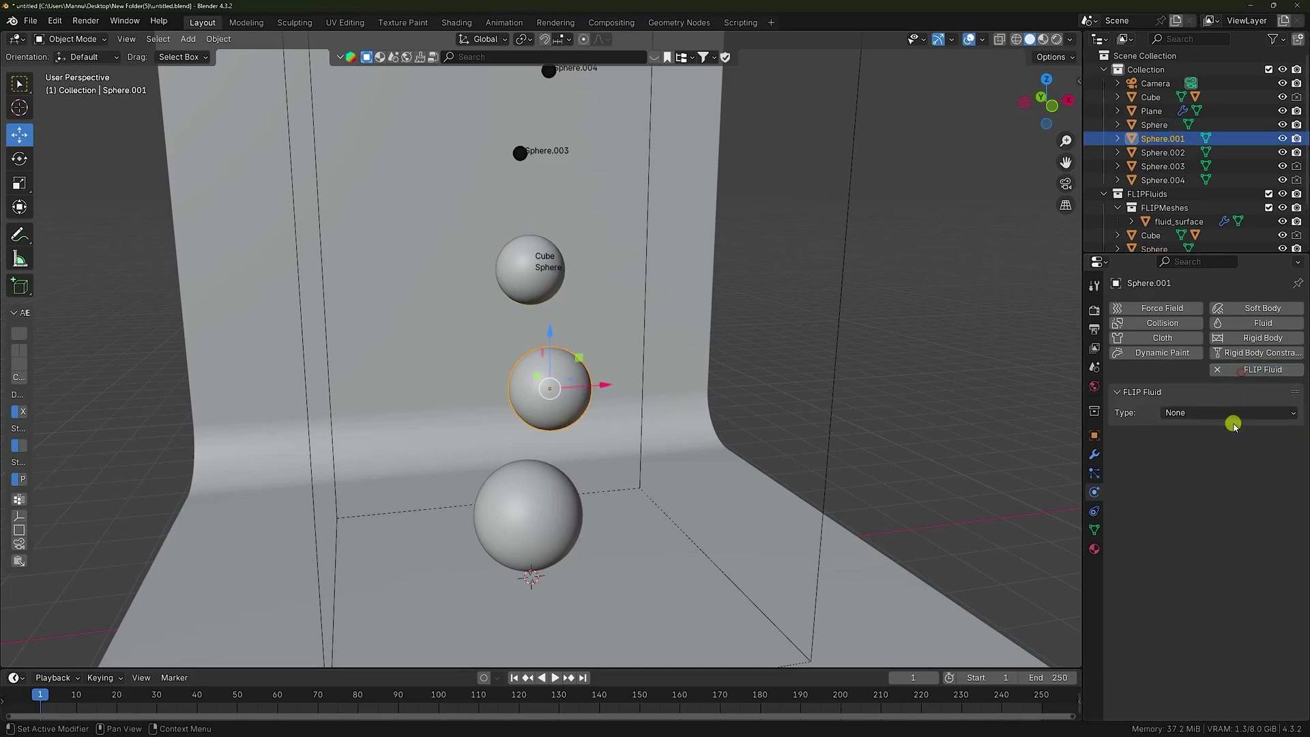
pyautogui.click(1221, 413)
pyautogui.click(1189, 473)
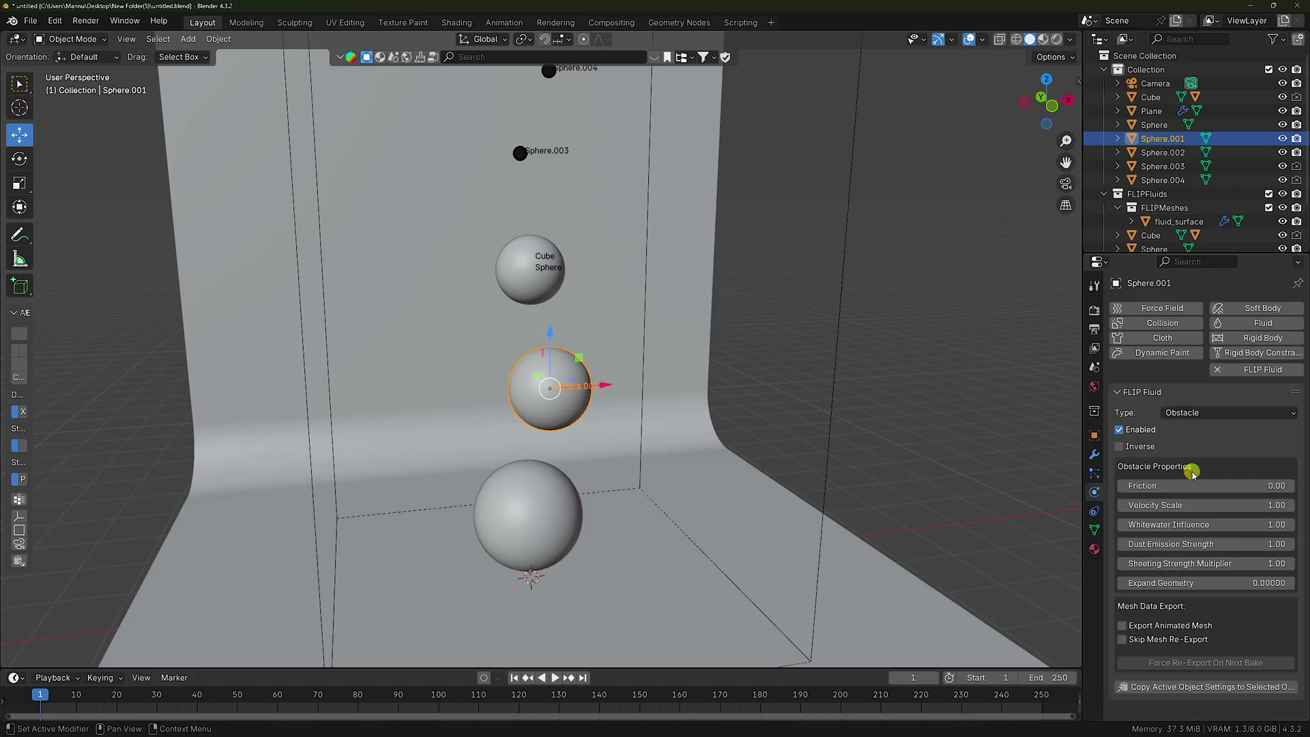
# Step: Set Sphere.002 as a FLIP Fluid Obstacle, then deselect it
pyautogui.click(539, 494)
pyautogui.click(1283, 371)
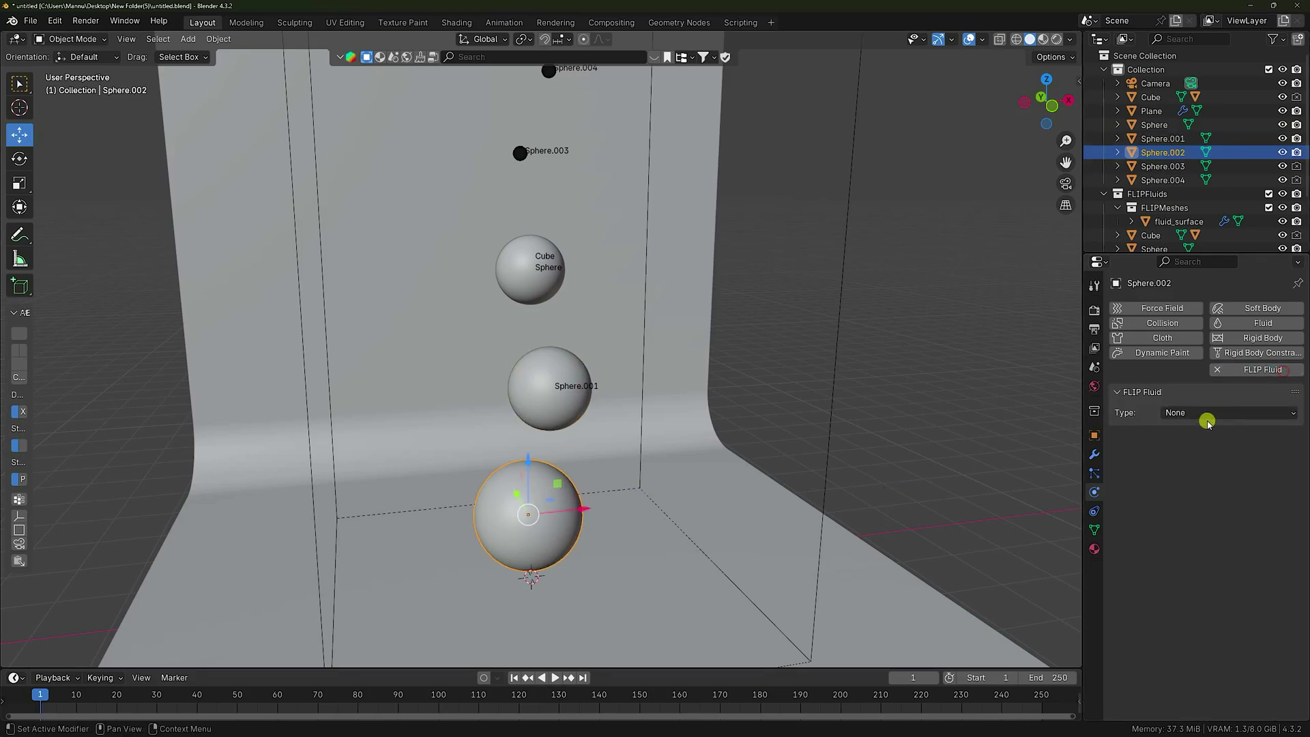
pyautogui.click(1205, 414)
pyautogui.click(1189, 473)
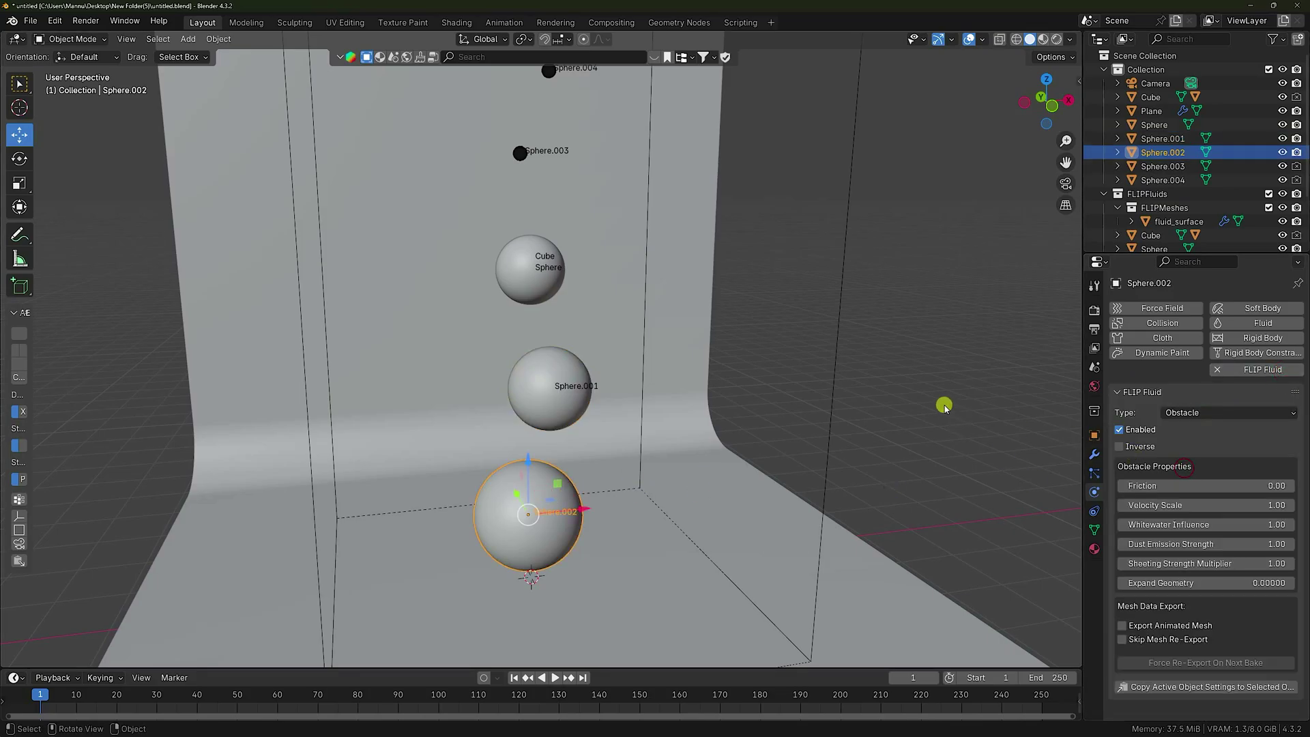
pyautogui.click(943, 406)
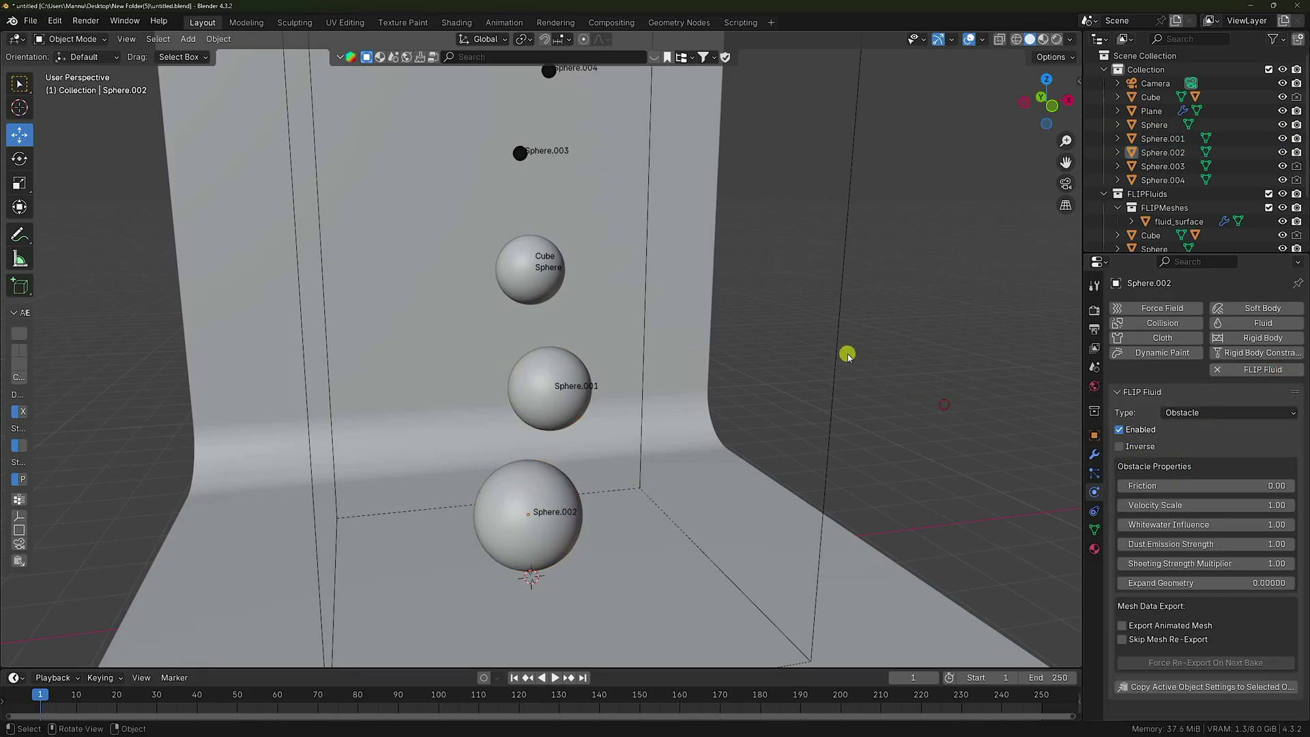
# Step: In the sidebar FLIP Fluids tab, set resolution 128, bake, and stop near frame 150
pyautogui.click(1080, 81)
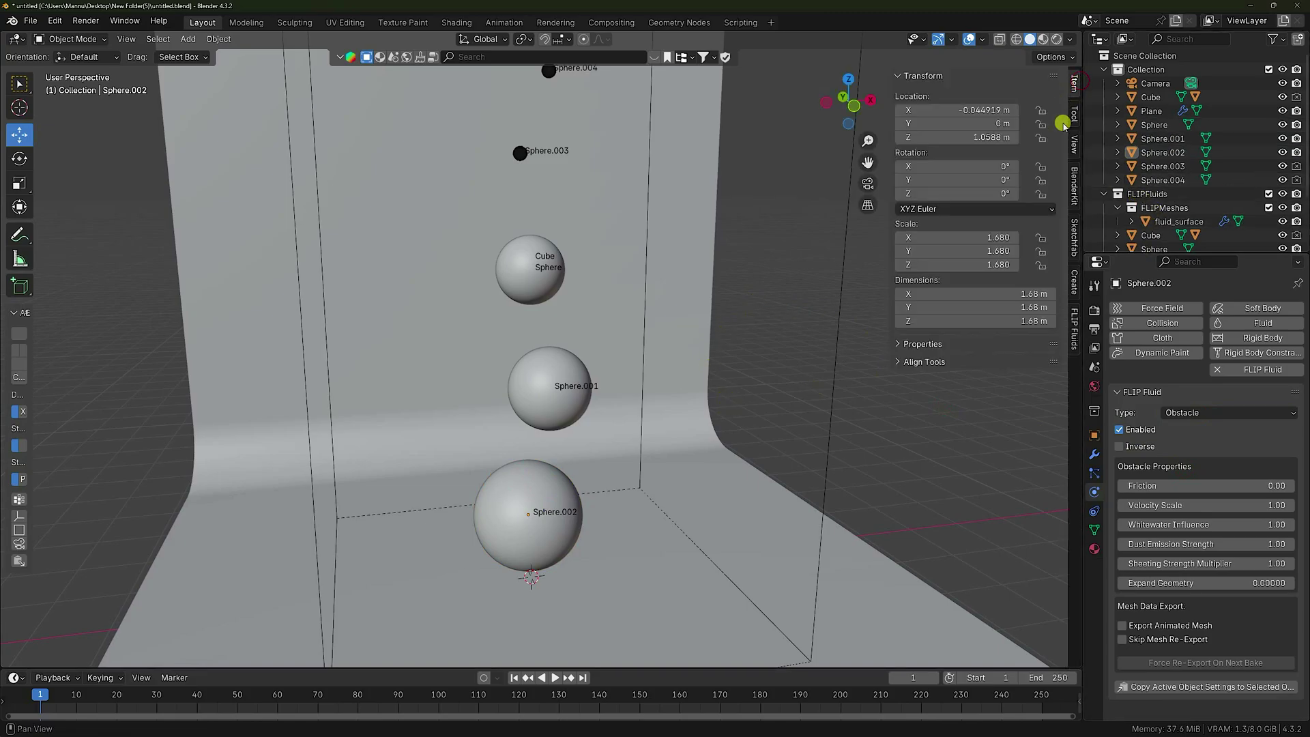
pyautogui.click(1073, 326)
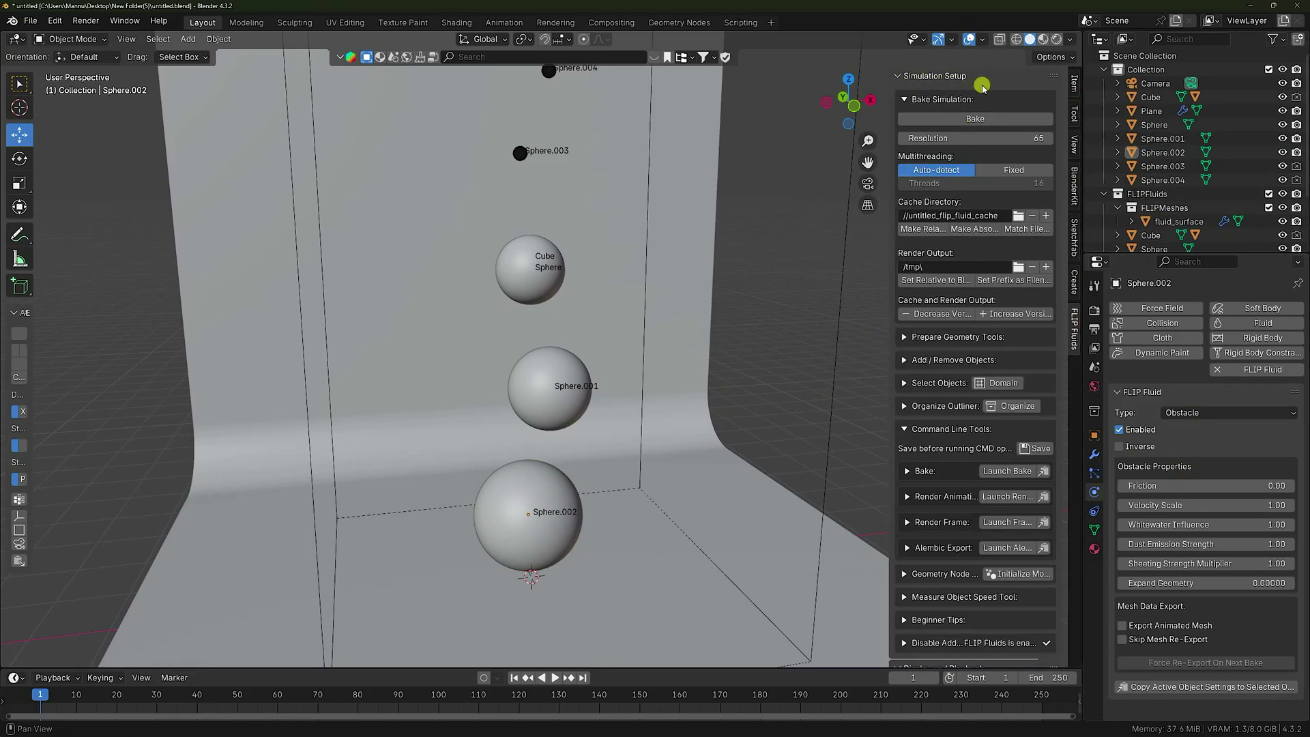
pyautogui.click(995, 138)
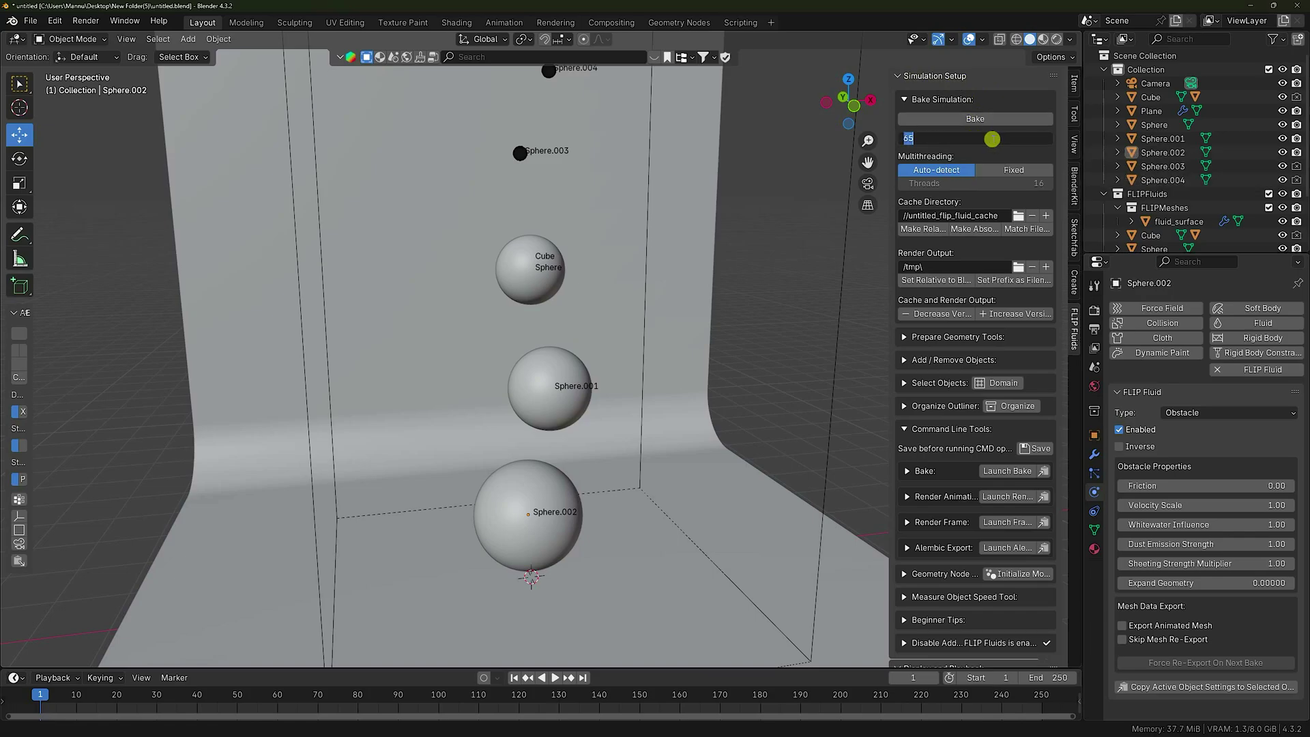
pyautogui.press('Return')
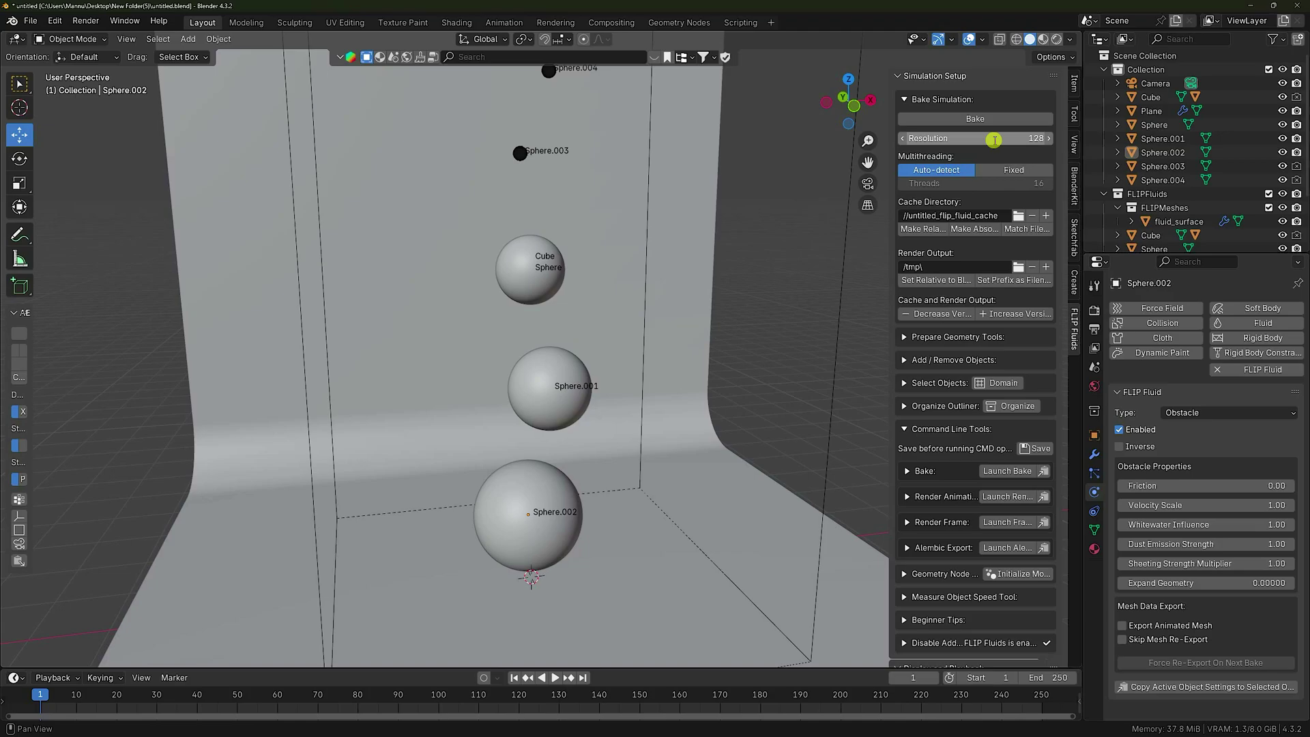
pyautogui.click(975, 119)
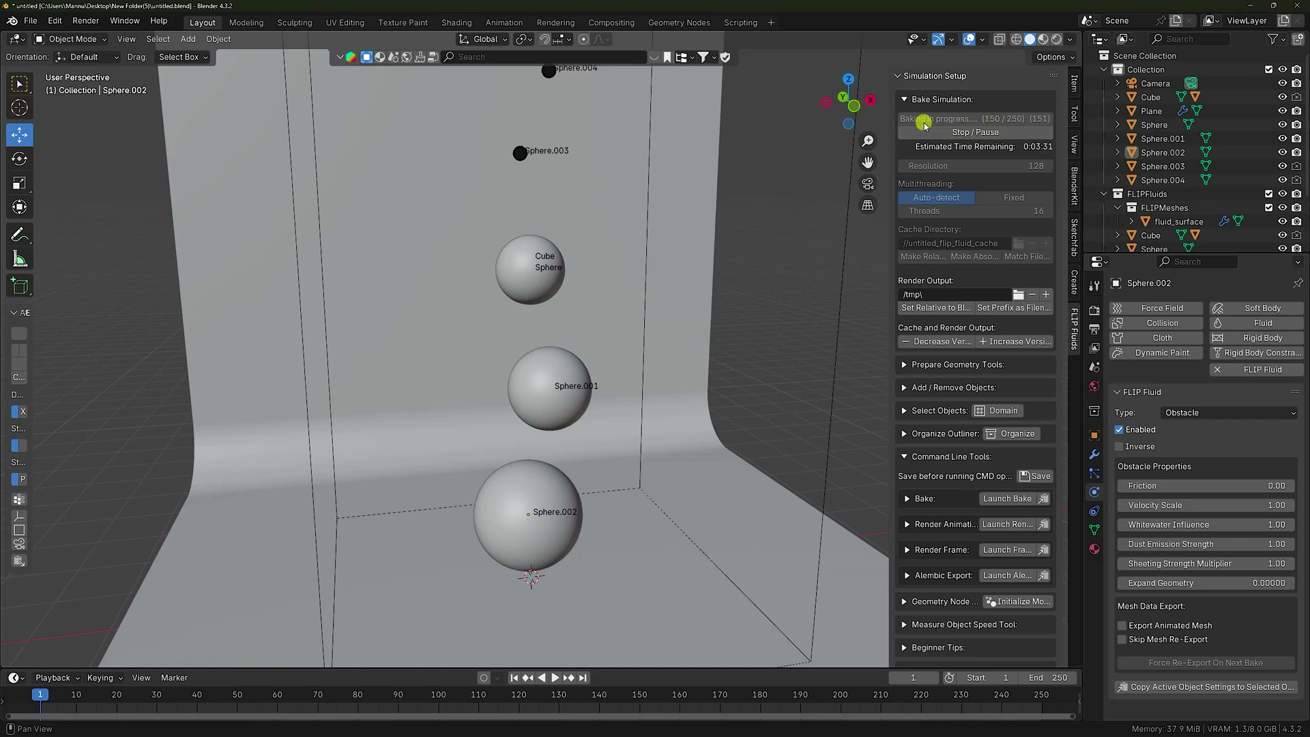
pyautogui.click(983, 133)
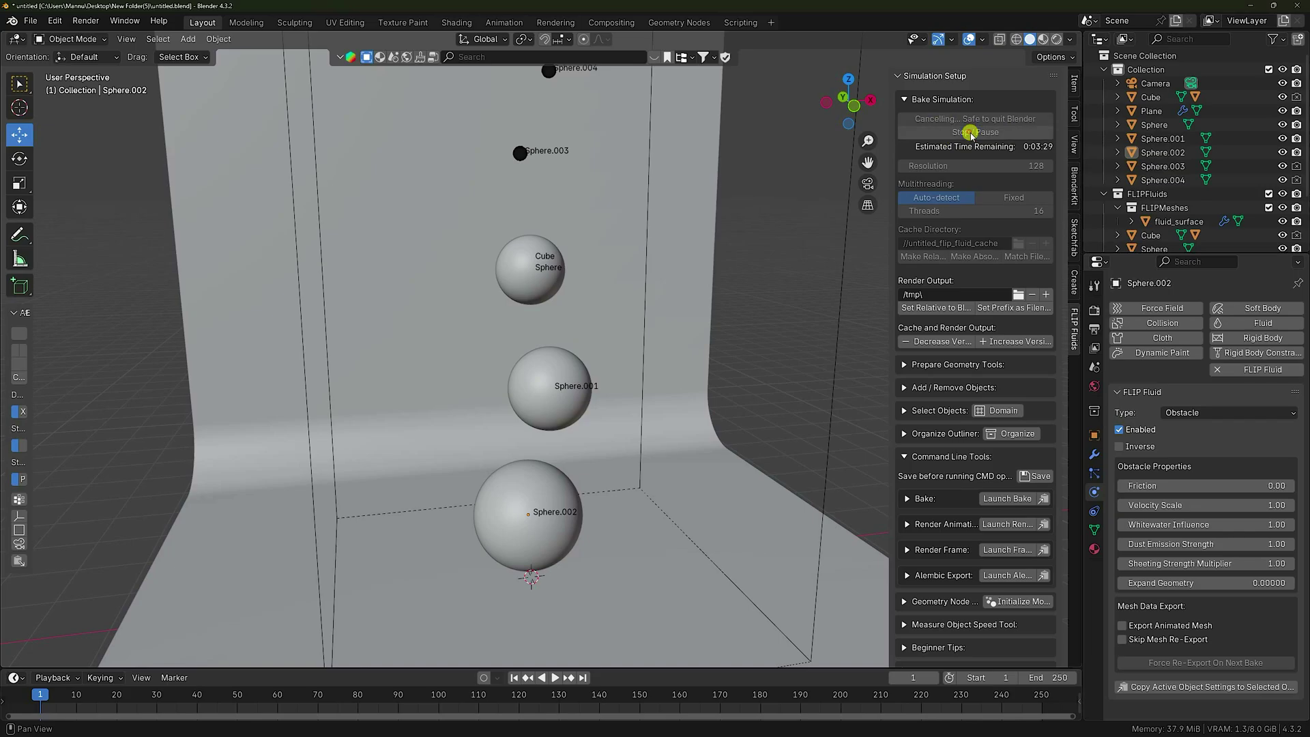
# Step: Play the baked fluid over the spheres, inspecting from several angles, and pause at frame 146
pyautogui.click(554, 678)
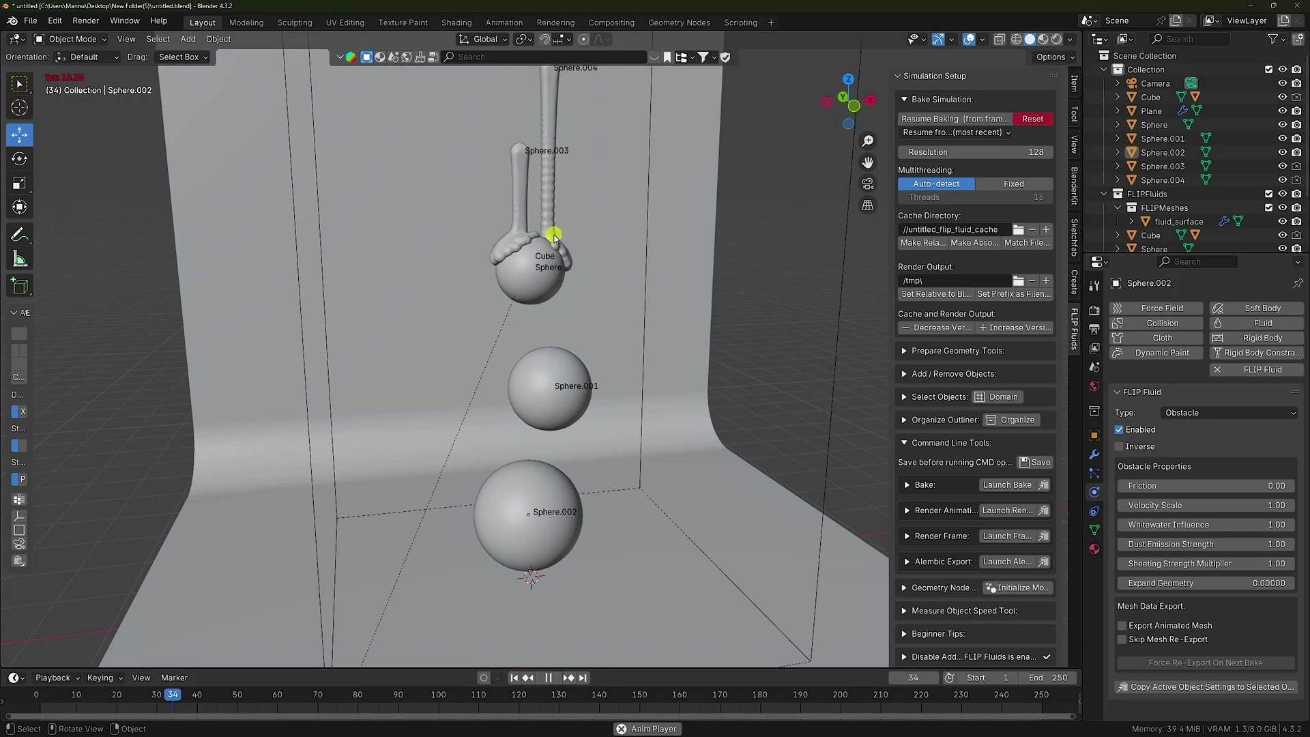
pyautogui.scroll(4, 552, 234)
pyautogui.keyDown('shift'); pyautogui.moveTo(543, 268); pyautogui.dragTo(566, 336, button='middle'); pyautogui.keyUp('shift')
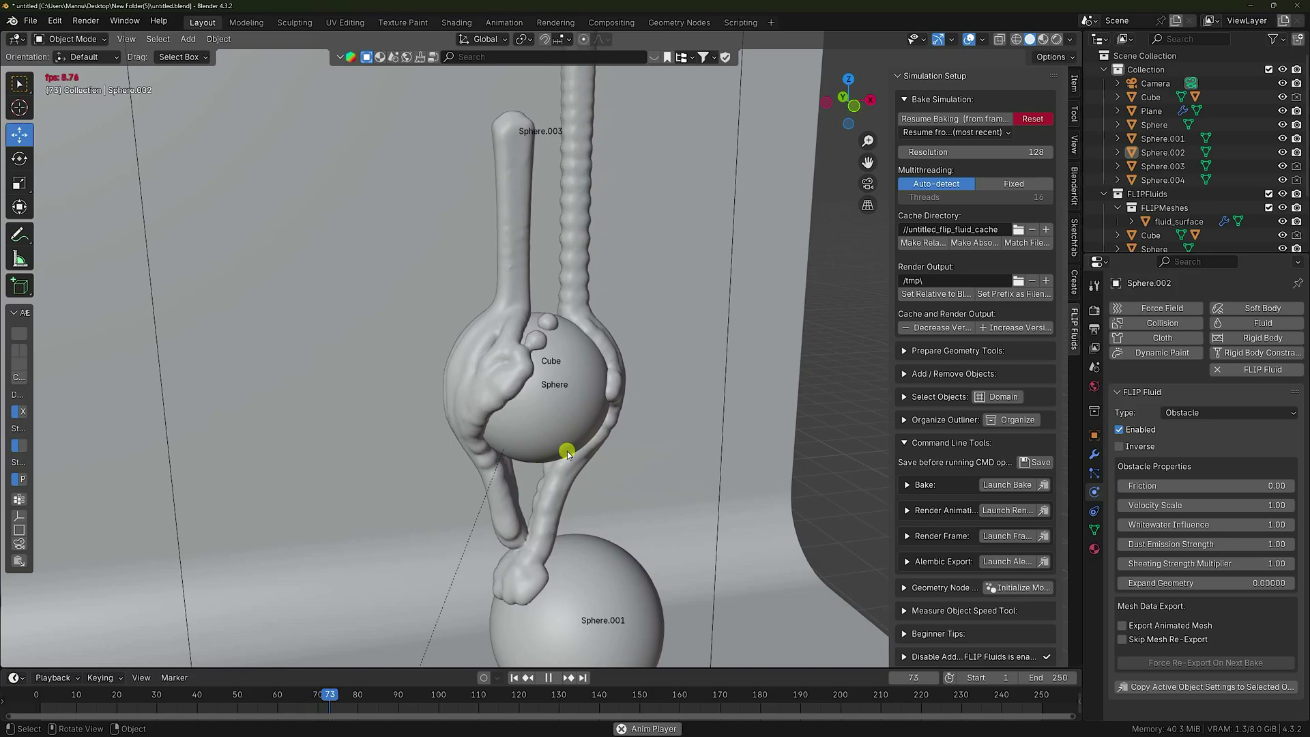
pyautogui.moveTo(576, 529); pyautogui.dragTo(564, 512, button='middle')
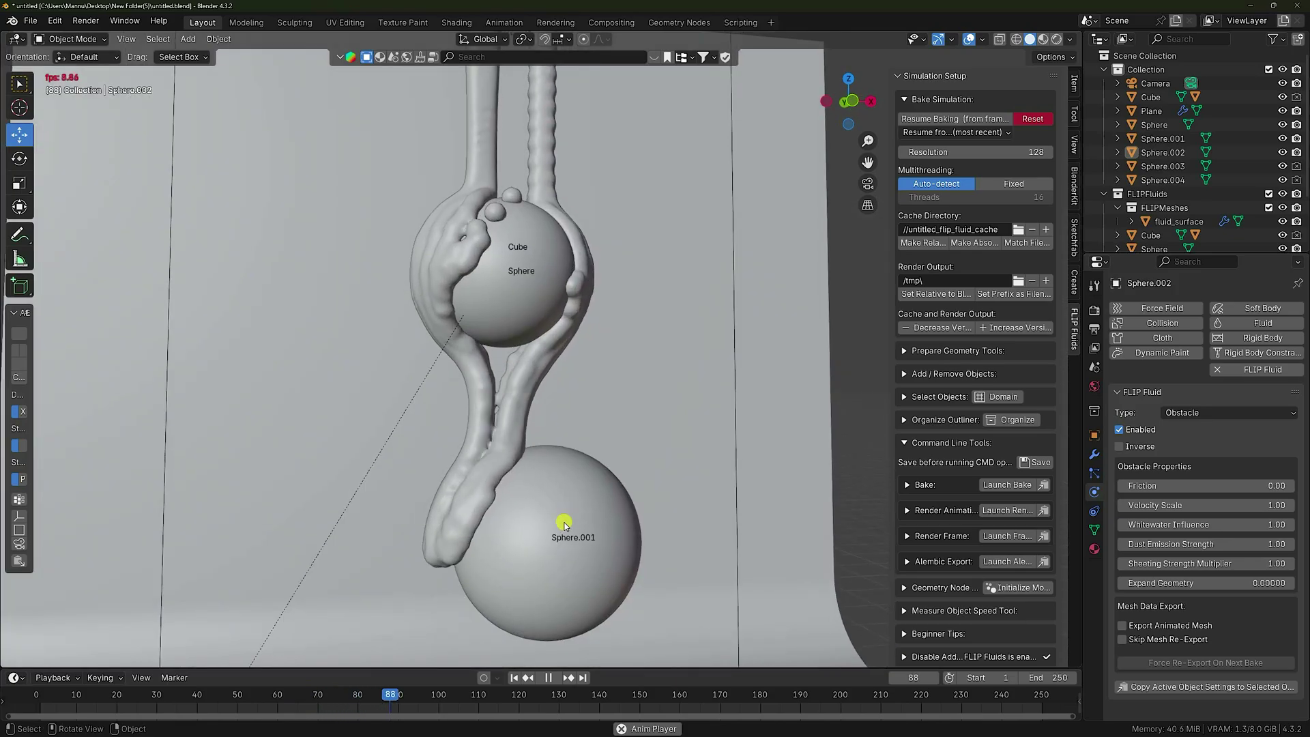
pyautogui.scroll(-4, 547, 322)
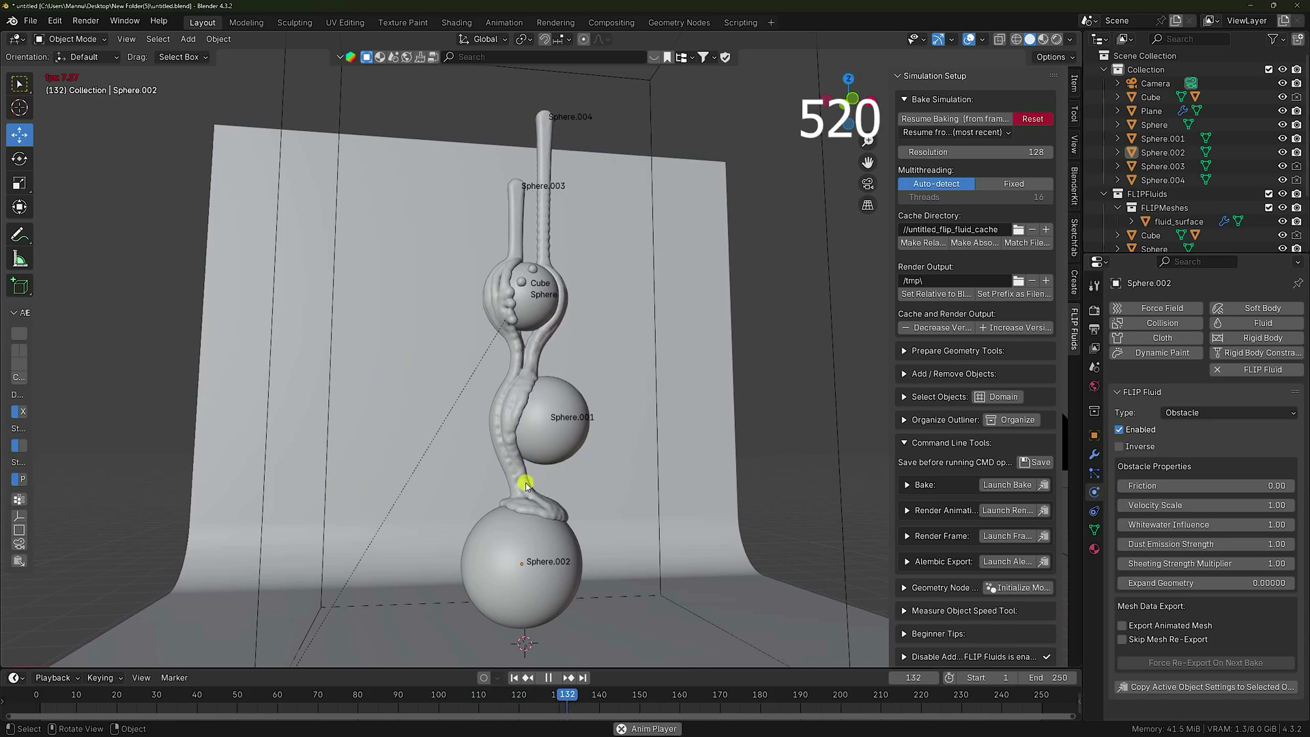
pyautogui.click(548, 677)
pyautogui.scroll(3, 564, 486)
pyautogui.moveTo(535, 497); pyautogui.dragTo(529, 395, button='middle')
pyautogui.scroll(-5, 524, 396)
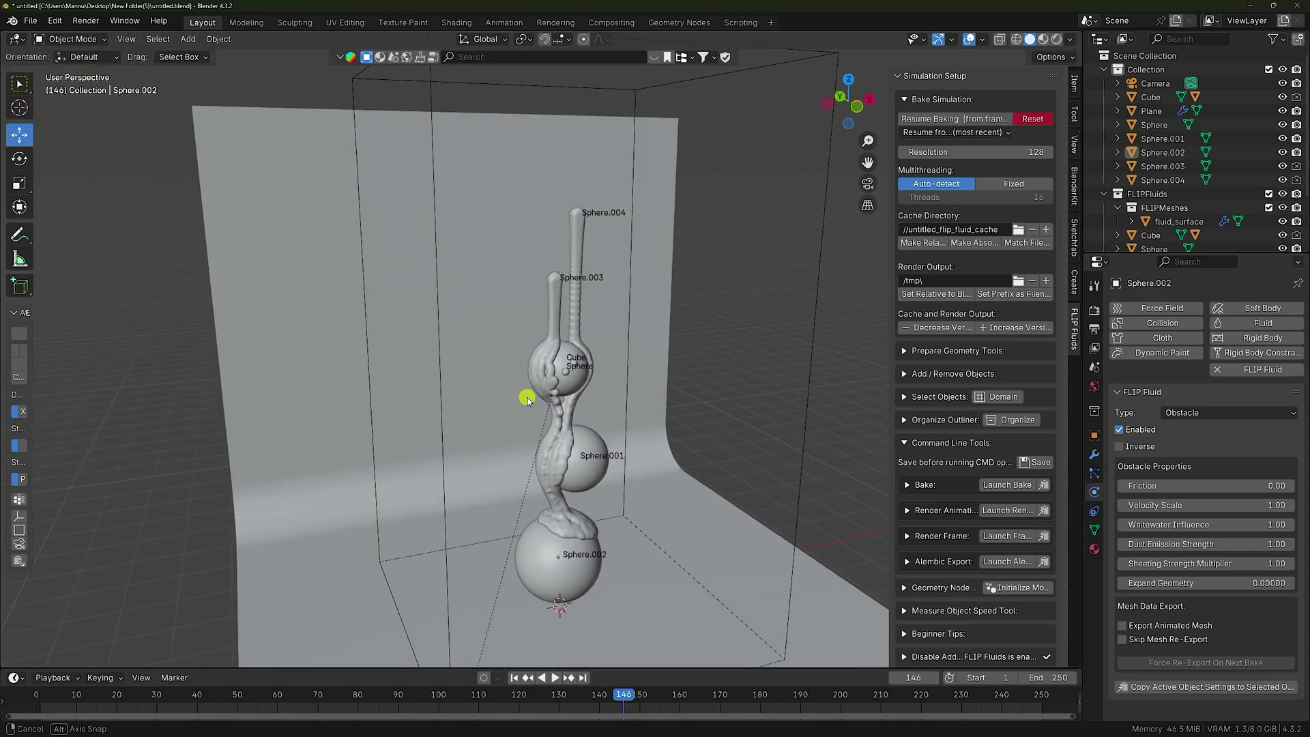
# Step: Add an Area light, raise it along Z to about 6.81 m, and change its power
pyautogui.click(188, 40)
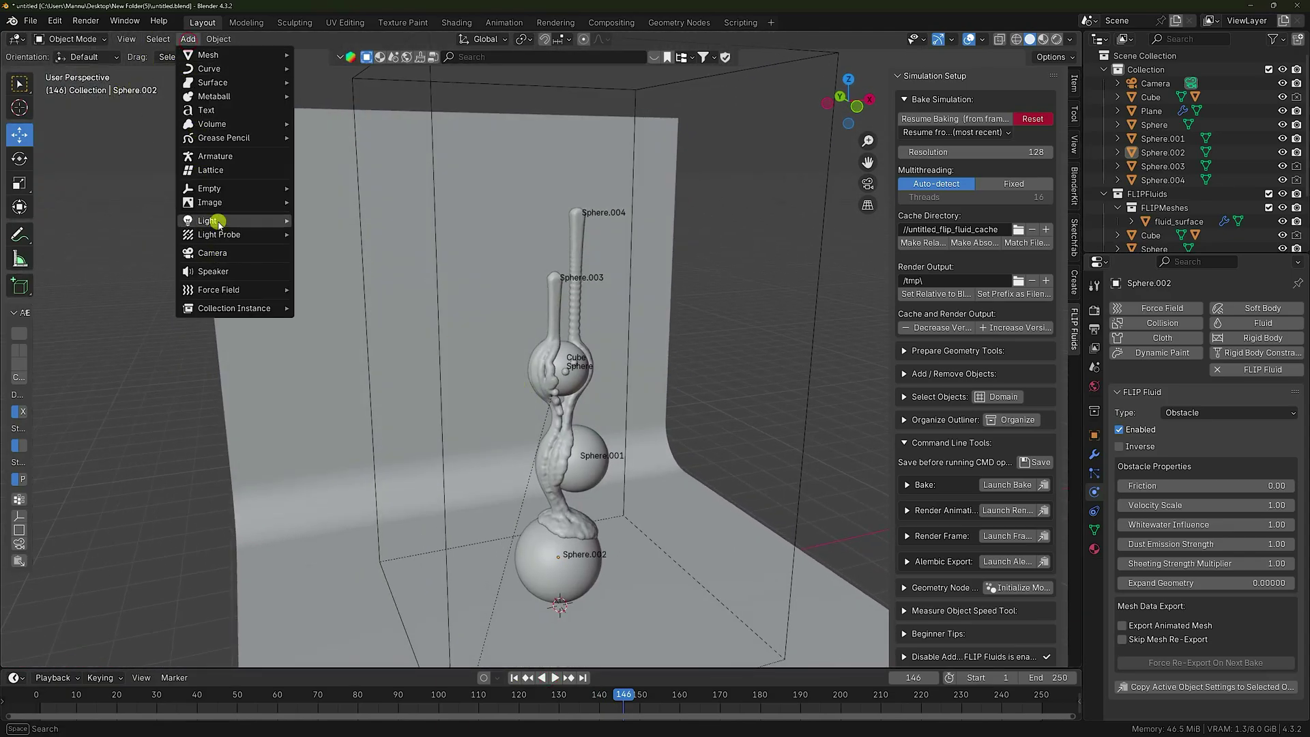
pyautogui.moveTo(254, 219)
pyautogui.click(326, 264)
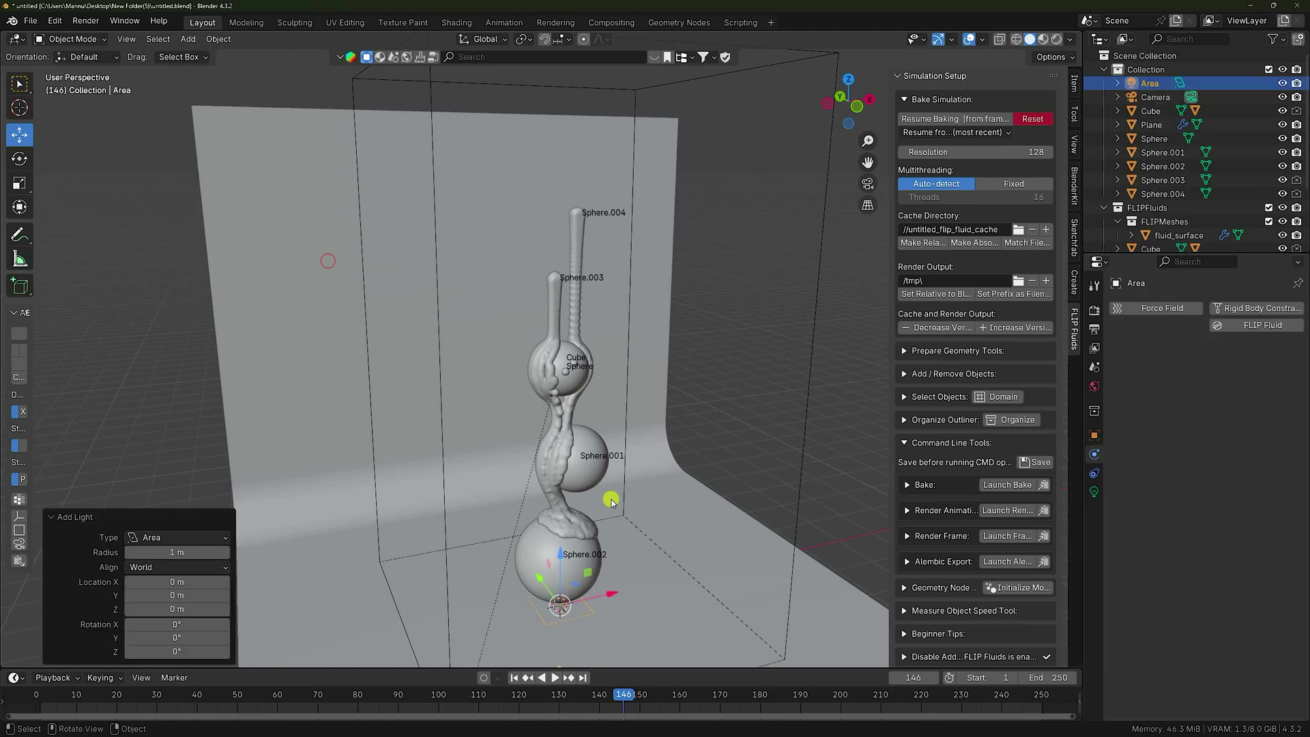
pyautogui.press('g')
pyautogui.press('z')
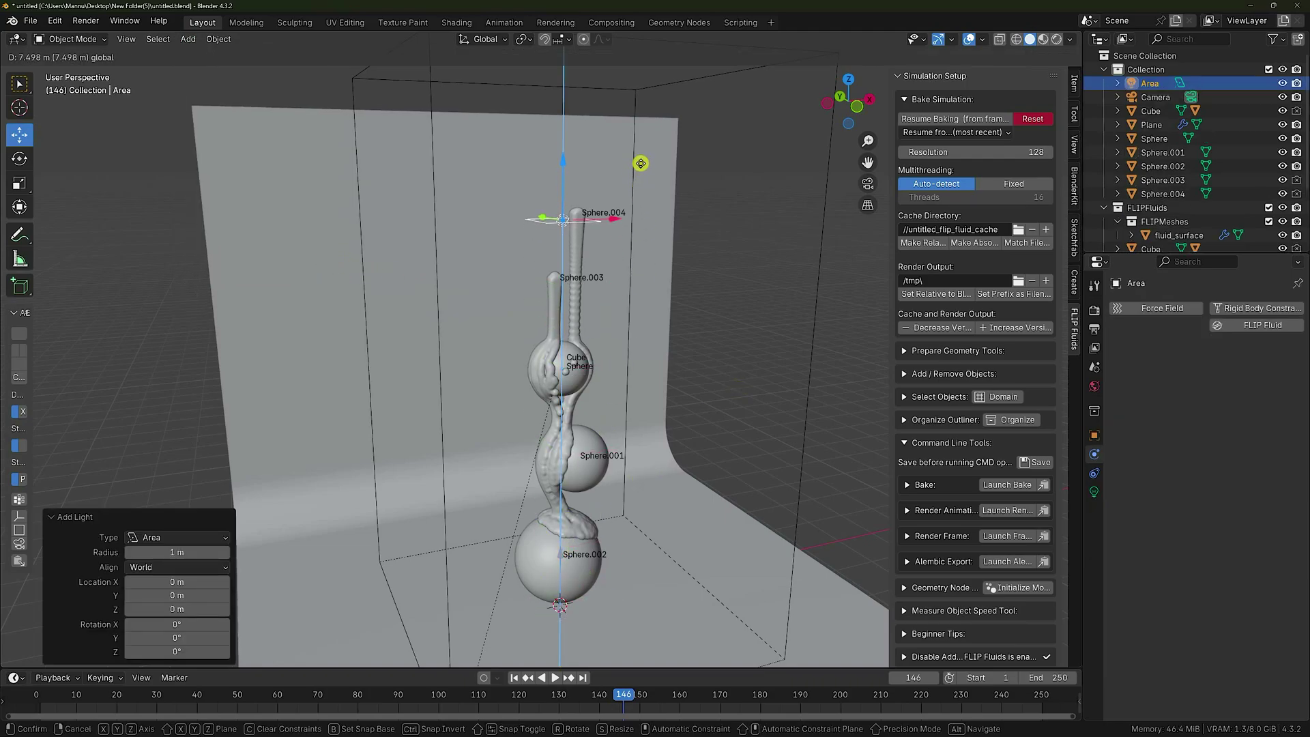
pyautogui.click(650, 205)
pyautogui.click(1095, 492)
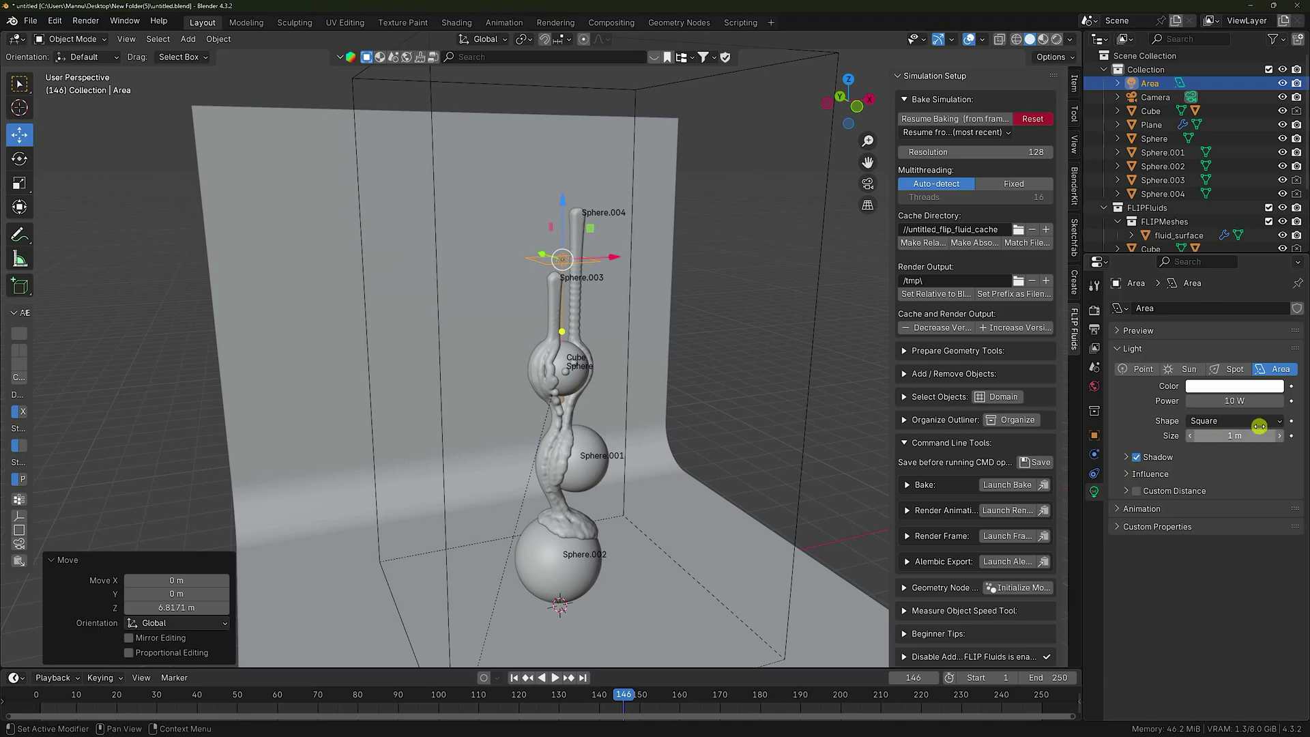
pyautogui.click(1238, 399)
pyautogui.press('Return')
# Step: Set the World colour input to an Environment Texture
pyautogui.click(1094, 386)
pyautogui.click(1204, 403)
pyautogui.click(1192, 399)
# Step: Light the world with an Environment Texture loading artist_workshop_4k.exr from the Hdri folder
pyautogui.click(885, 467)
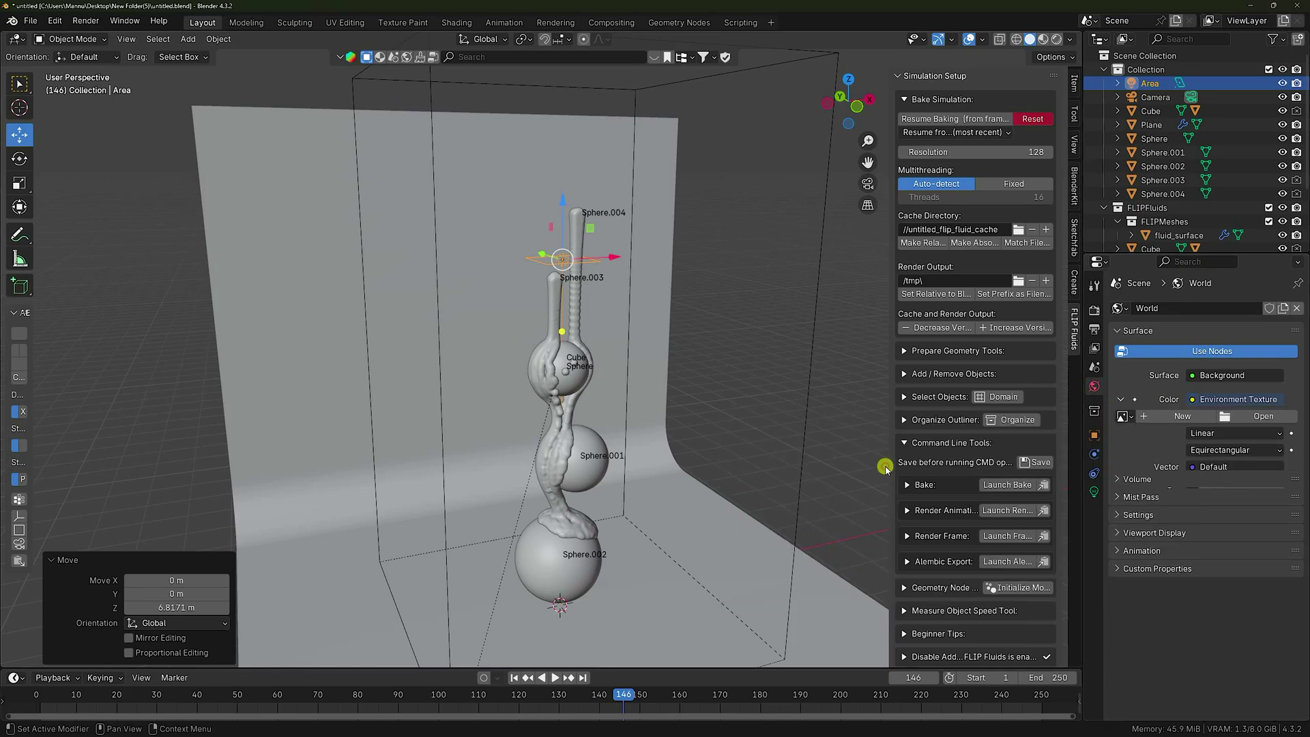
pyautogui.click(1260, 417)
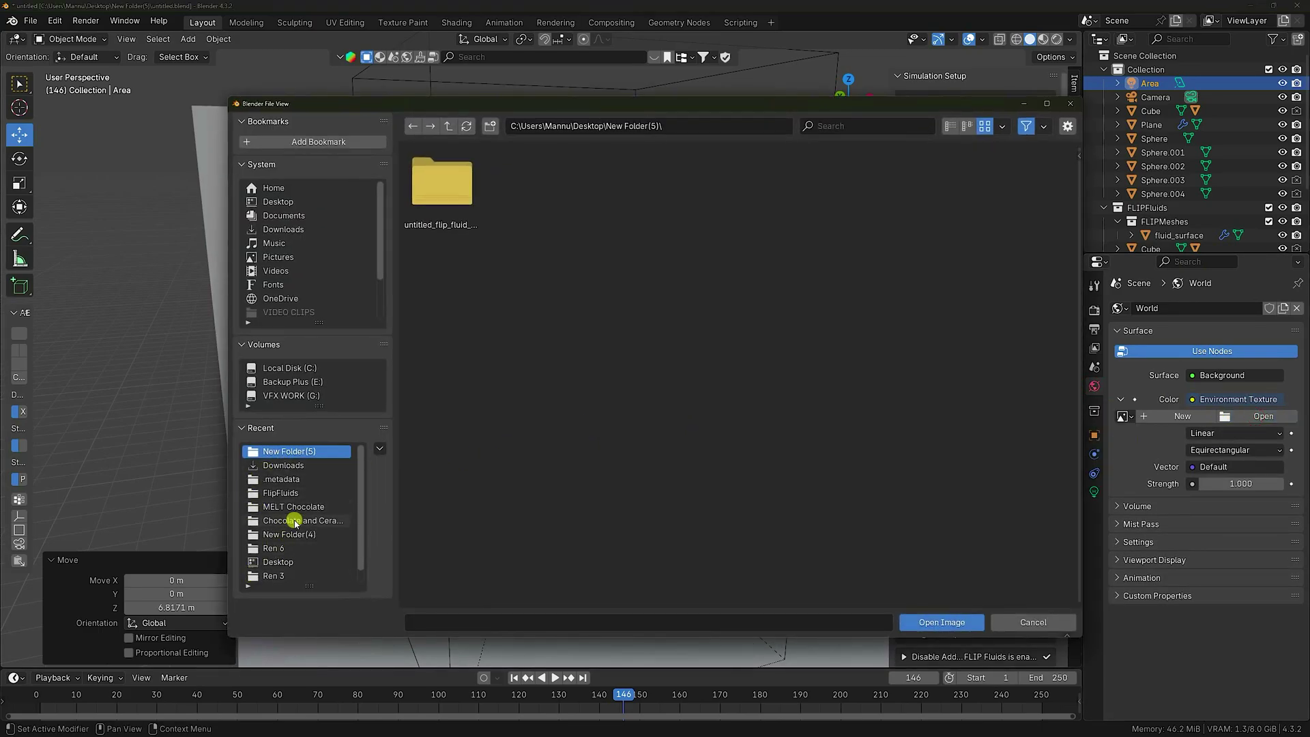
pyautogui.scroll(-1, 286, 579)
pyautogui.click(273, 577)
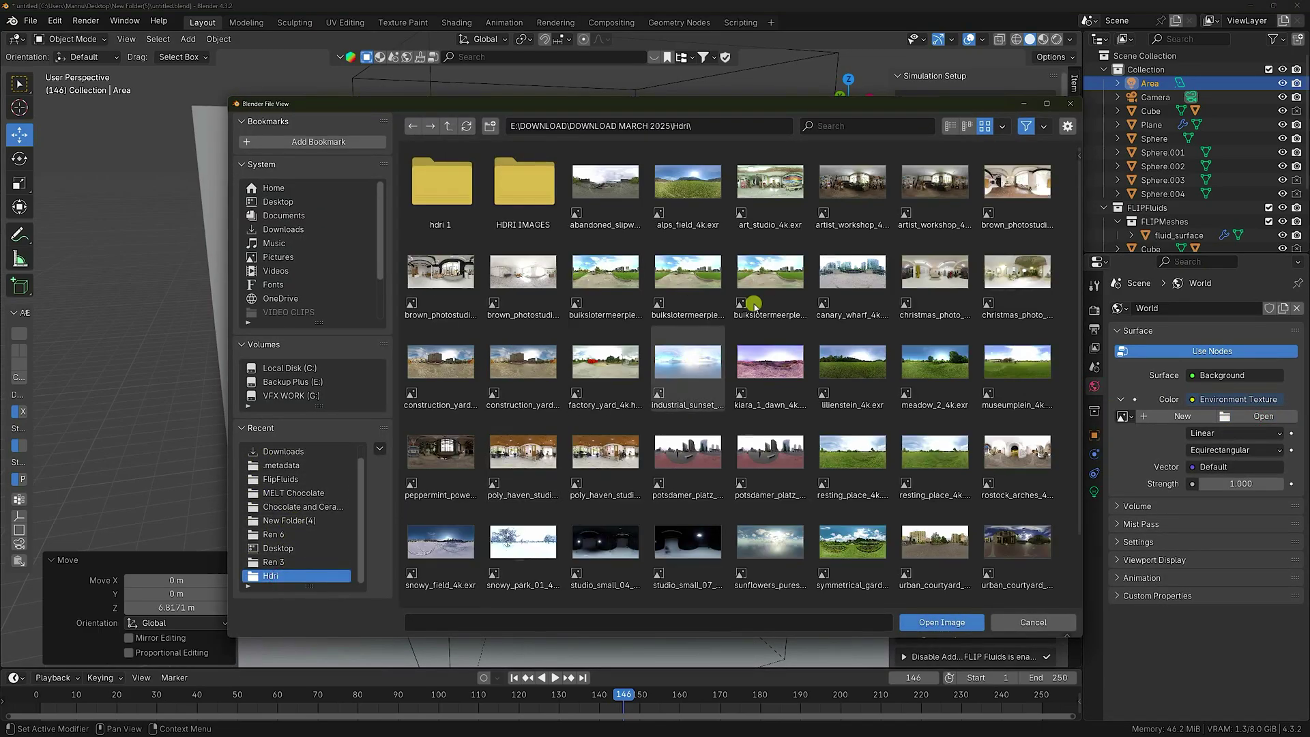
pyautogui.click(853, 192)
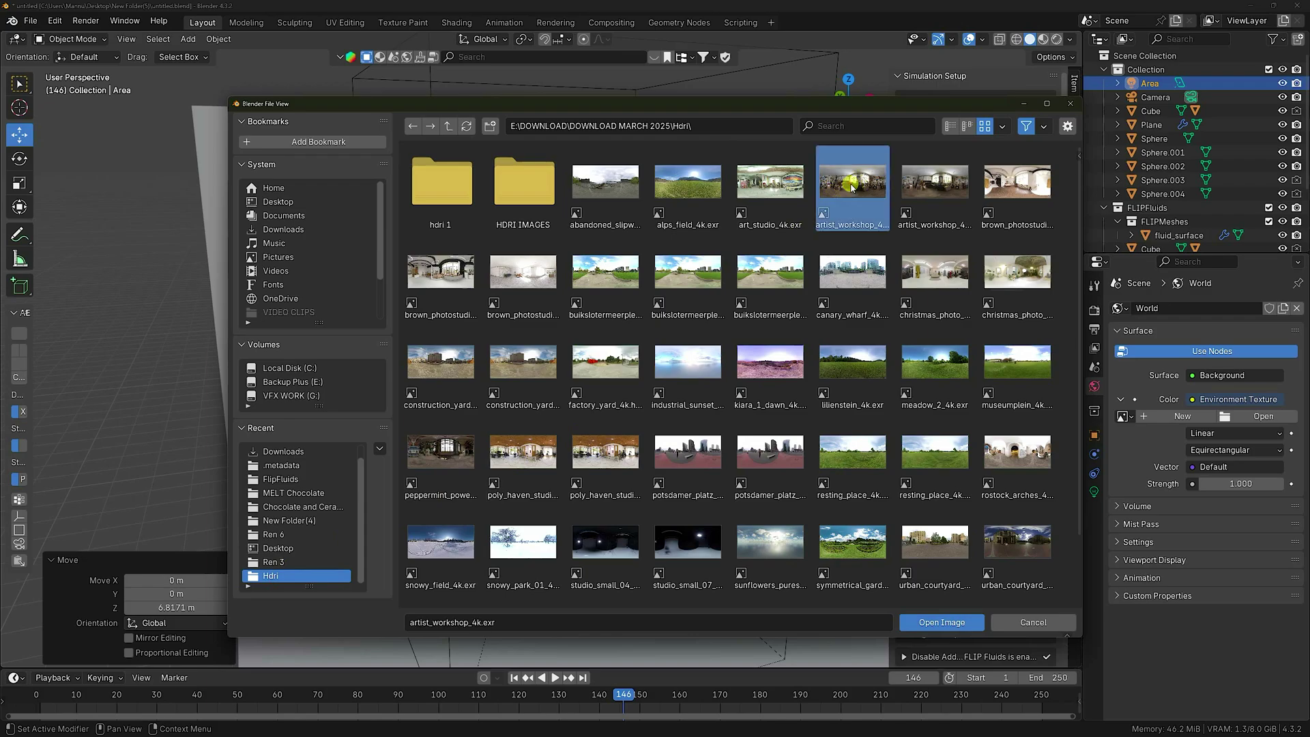
pyautogui.click(935, 622)
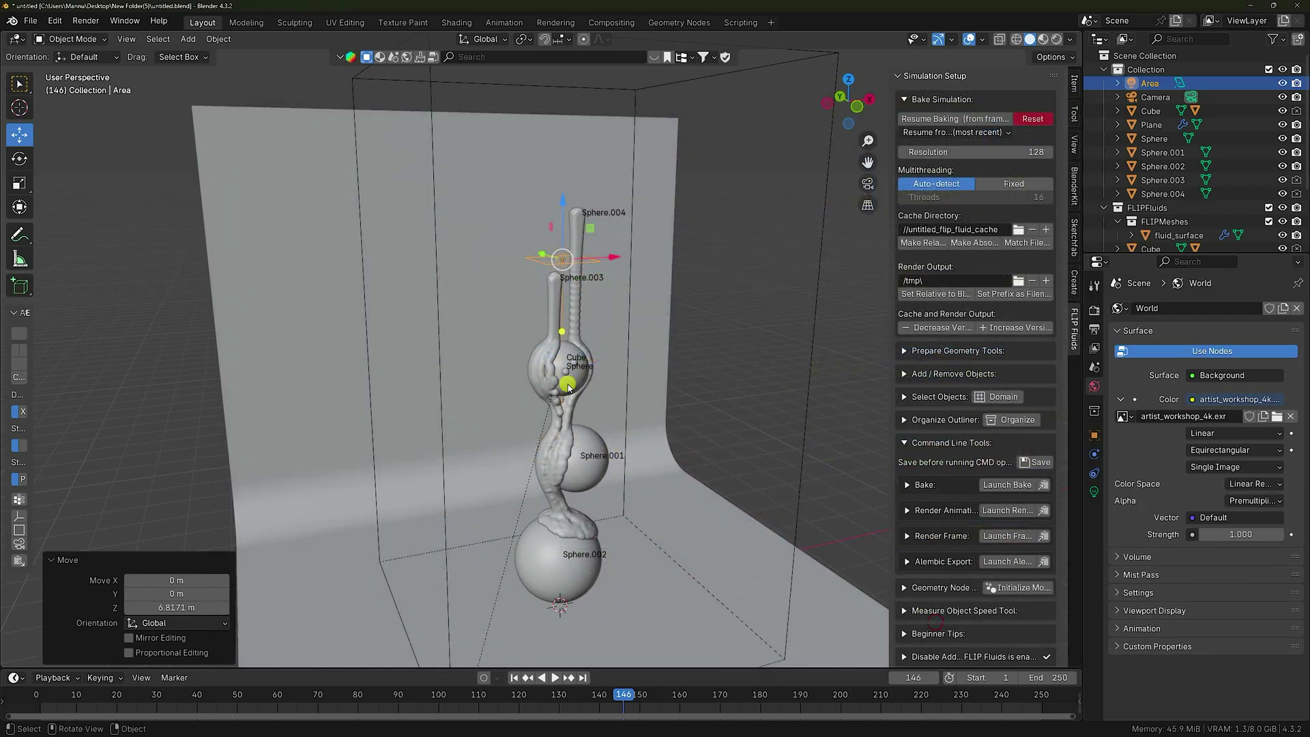
# Step: Look through the scene camera, frame the view upward, and bring up the backdrop plane's material settings
pyautogui.press('KP_0')
pyautogui.scroll(-3, 503, 304)
pyautogui.scroll(3, 588, 456)
pyautogui.keyDown('shift'); pyautogui.moveTo(588, 456); pyautogui.dragTo(661, 247, button='middle'); pyautogui.keyUp('shift')
pyautogui.click(652, 271)
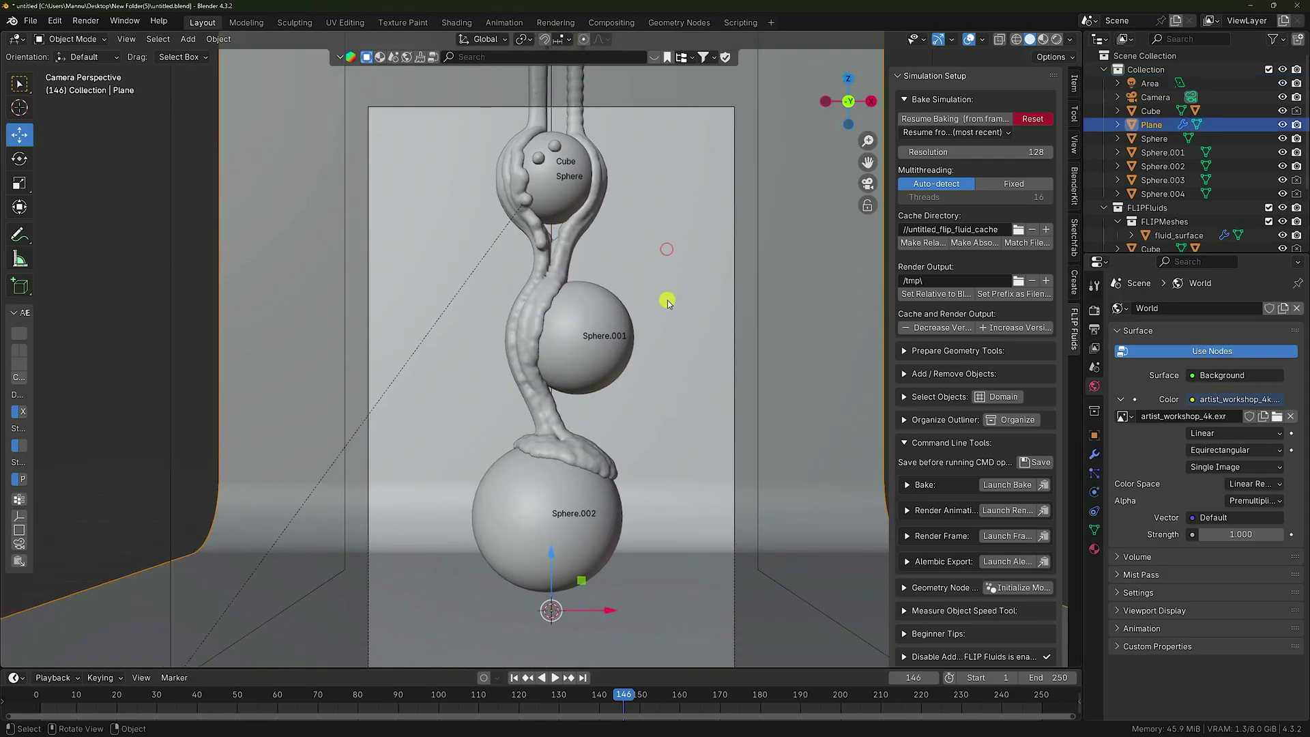
pyautogui.click(1094, 552)
# Step: Add a new material to the plane and darken its base colour to near-black (value about 0.016)
pyautogui.click(1171, 366)
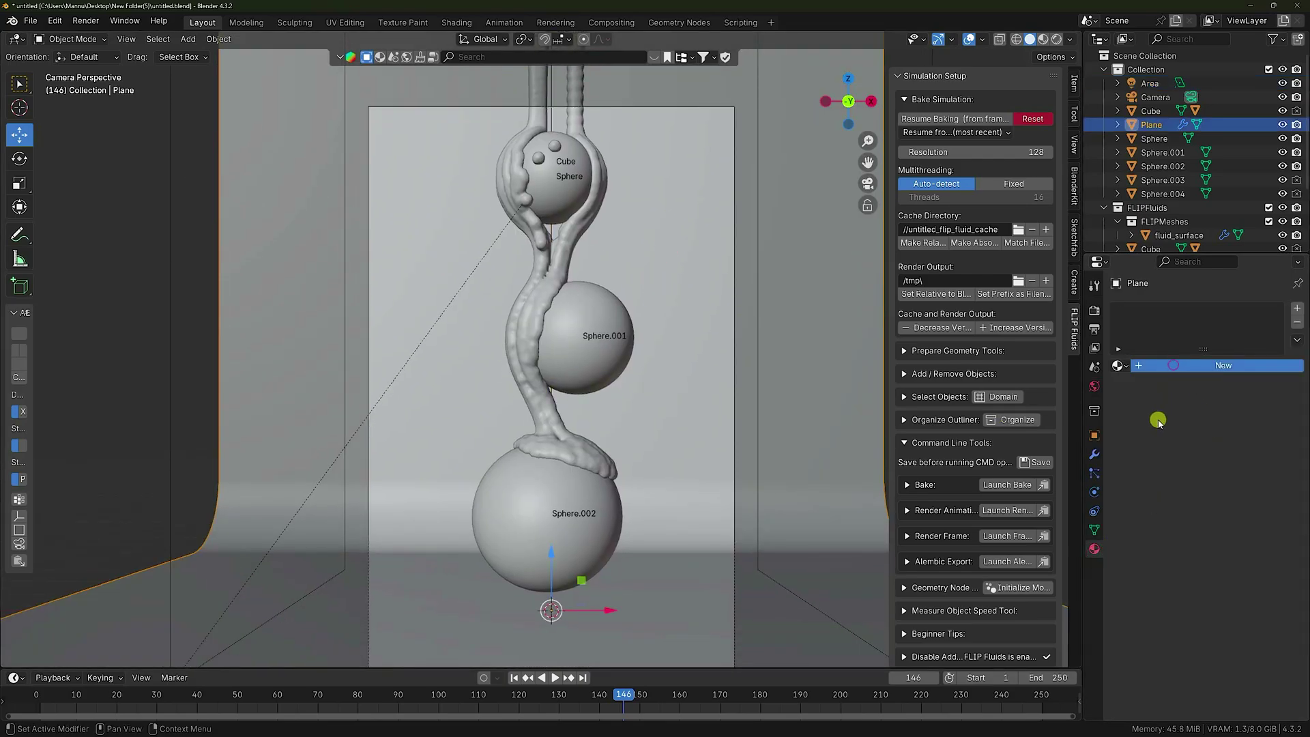
pyautogui.click(1221, 455)
pyautogui.moveTo(1267, 312); pyautogui.dragTo(1276, 321)
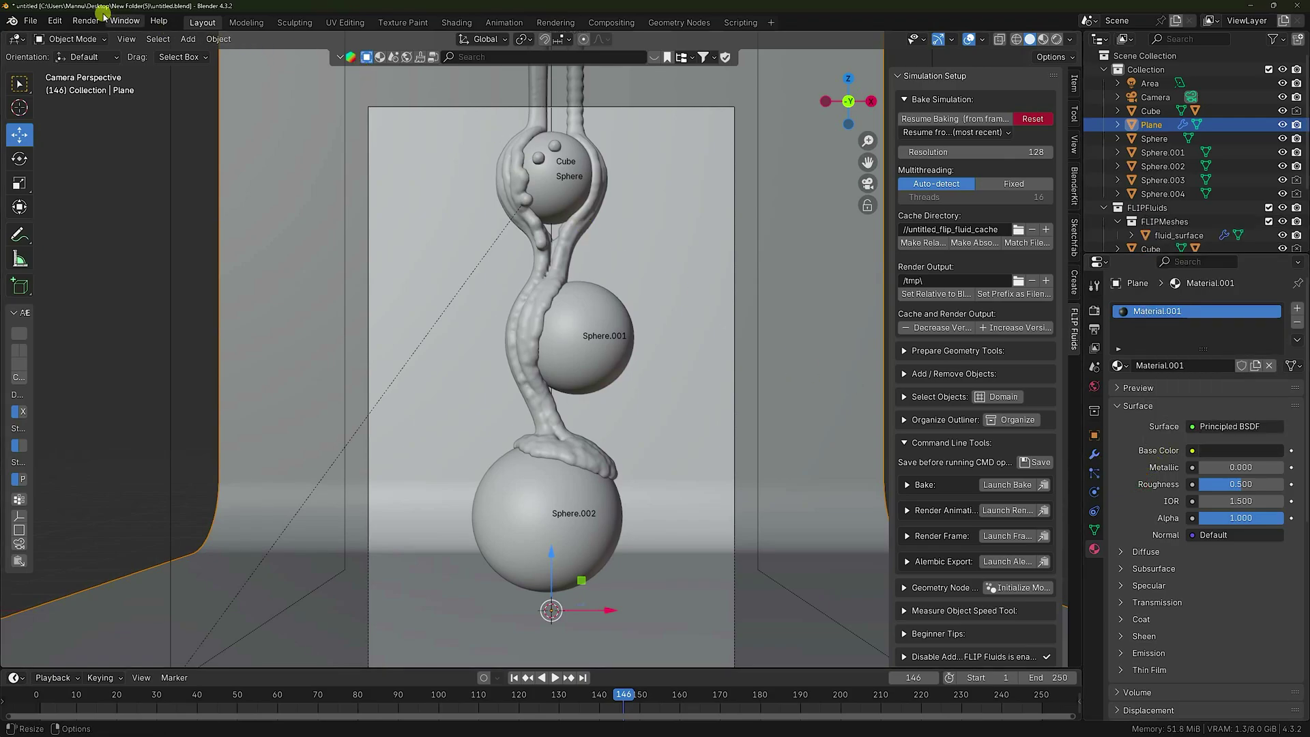
pyautogui.click(1094, 309)
# Step: Switch the render engine to Cycles on GPU Compute with maximum render samples of 128
pyautogui.click(1202, 310)
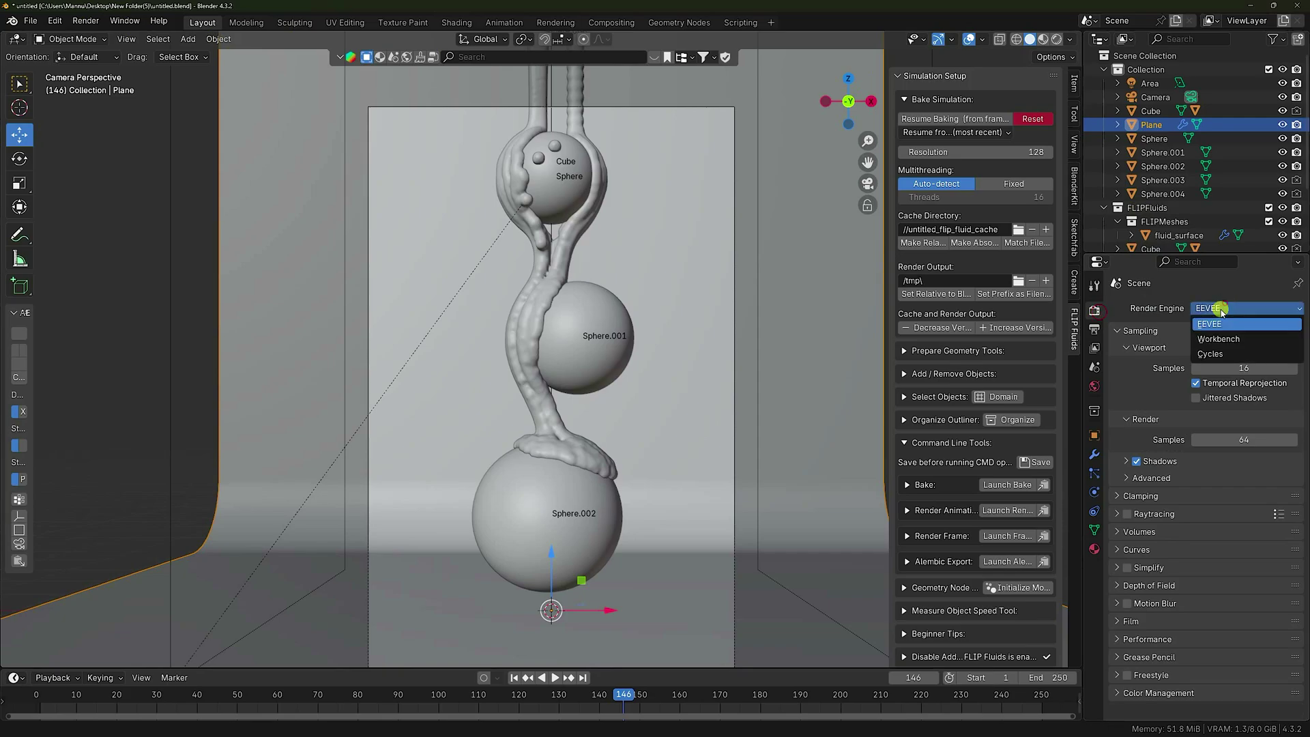
pyautogui.click(1207, 348)
pyautogui.click(1211, 341)
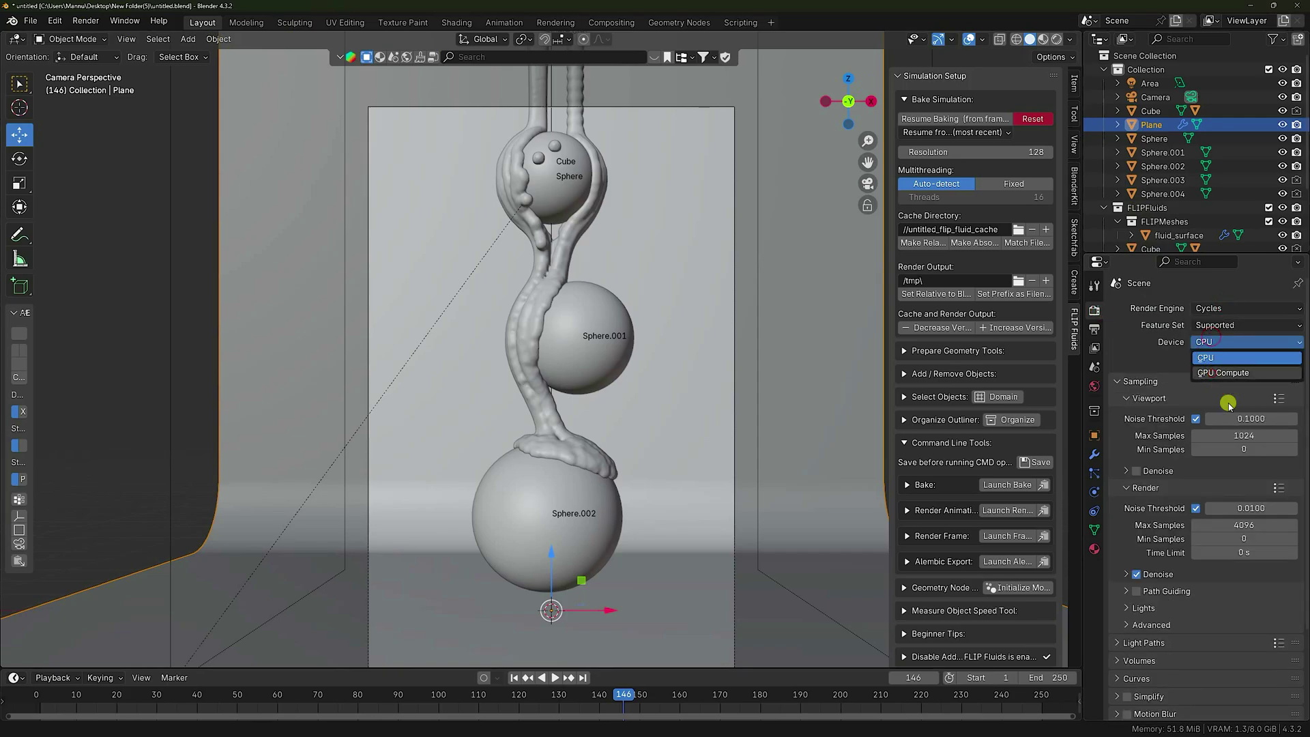
pyautogui.click(1222, 372)
pyautogui.click(1247, 508)
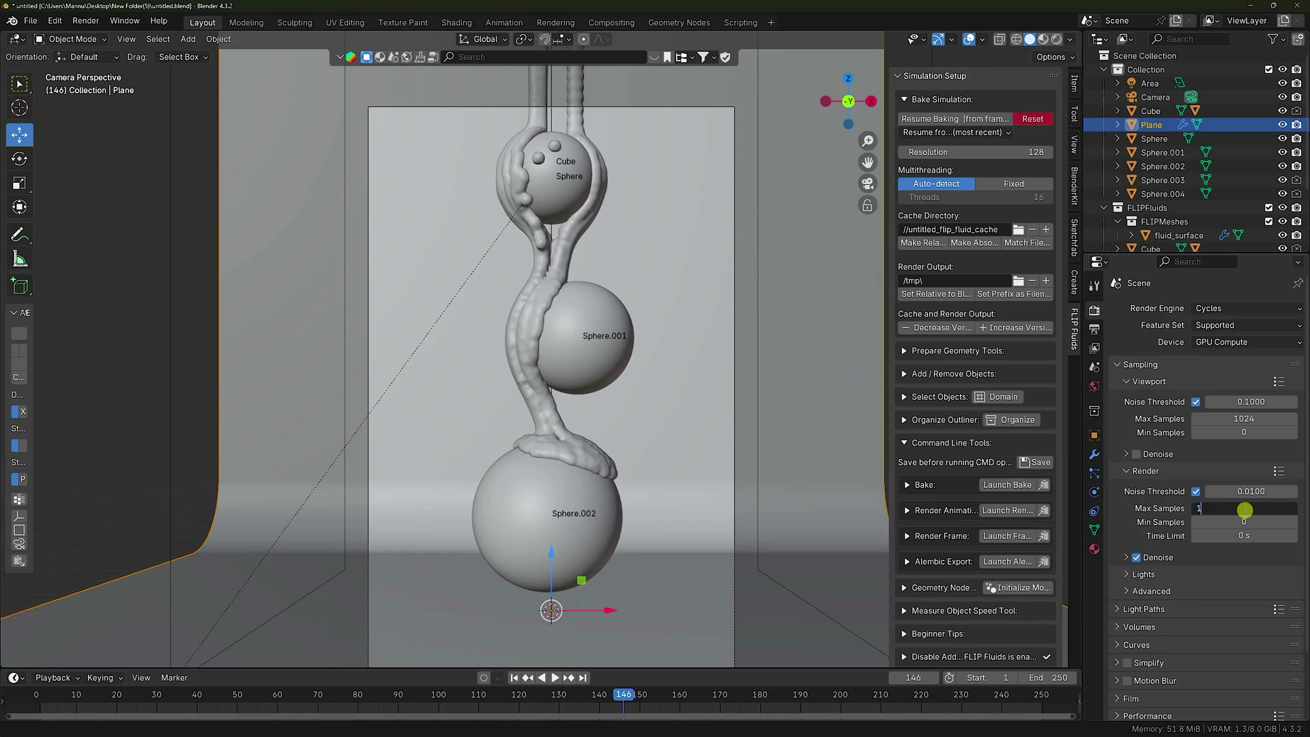
pyautogui.write('128')
pyautogui.press('Return')
pyautogui.click(86, 22)
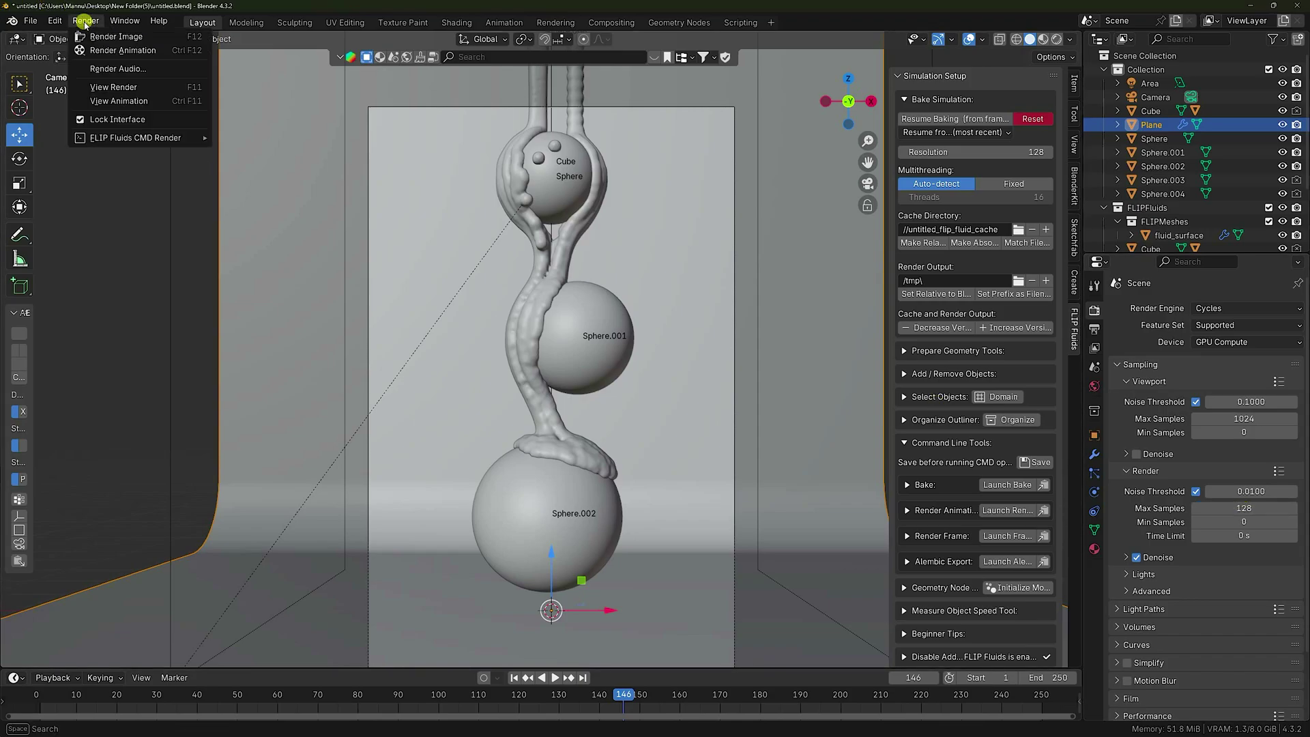
# Step: Run Render Image on frame 146, preview the wax spheres, and close the render window
pyautogui.click(103, 36)
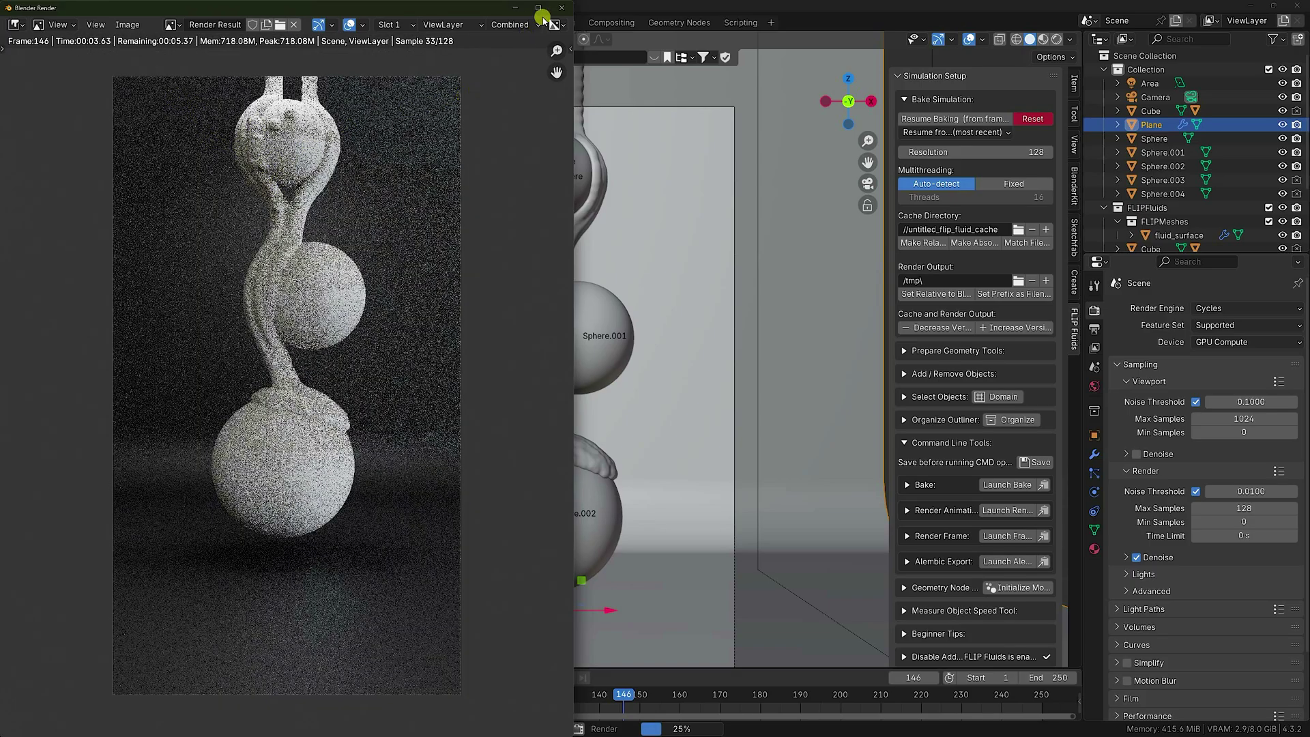
pyautogui.click(564, 9)
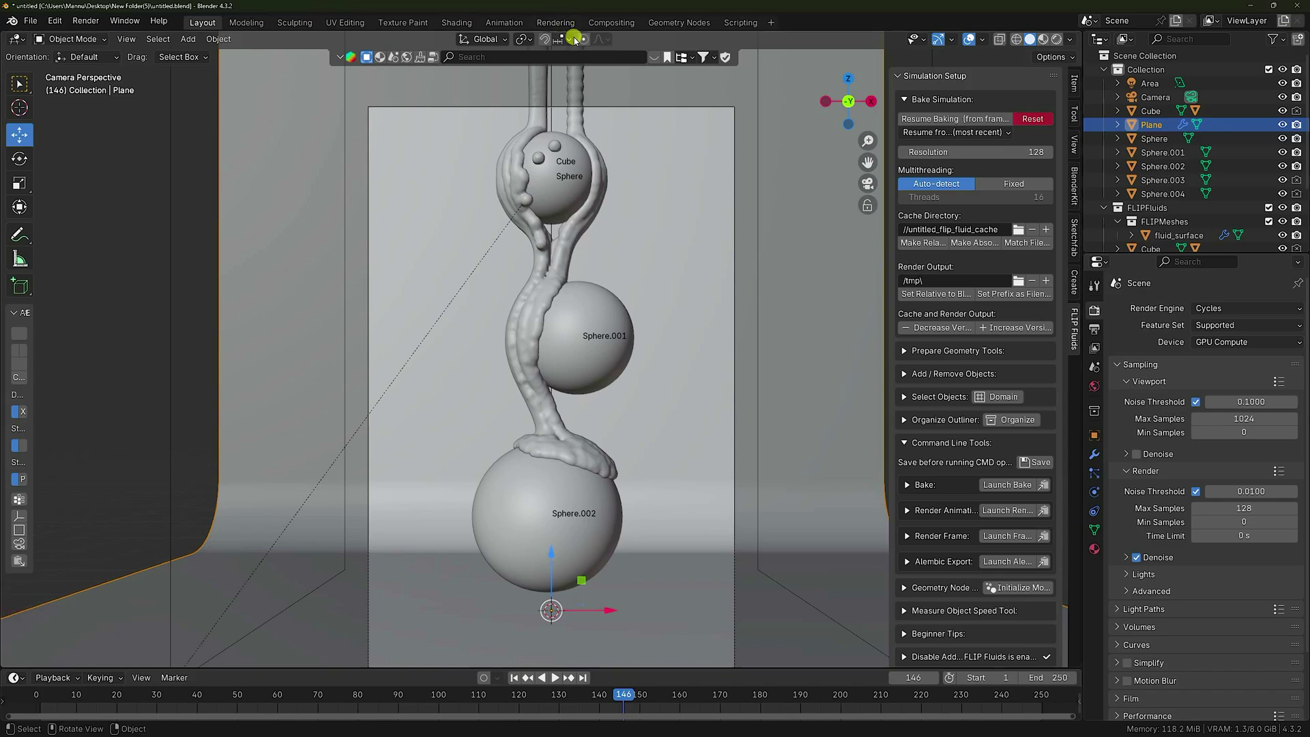
# Step: Search the material library for 'marble' and apply a white marble to the bottom sphere
pyautogui.click(380, 59)
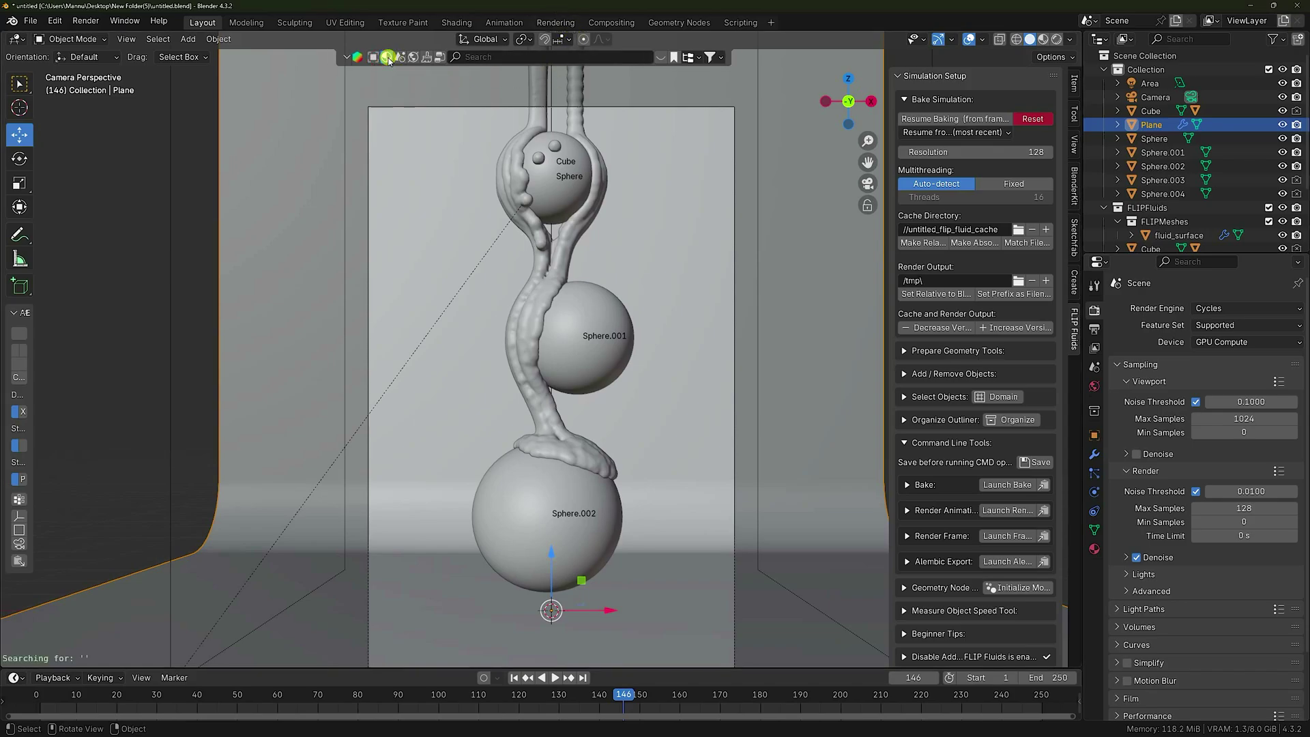
pyautogui.click(490, 58)
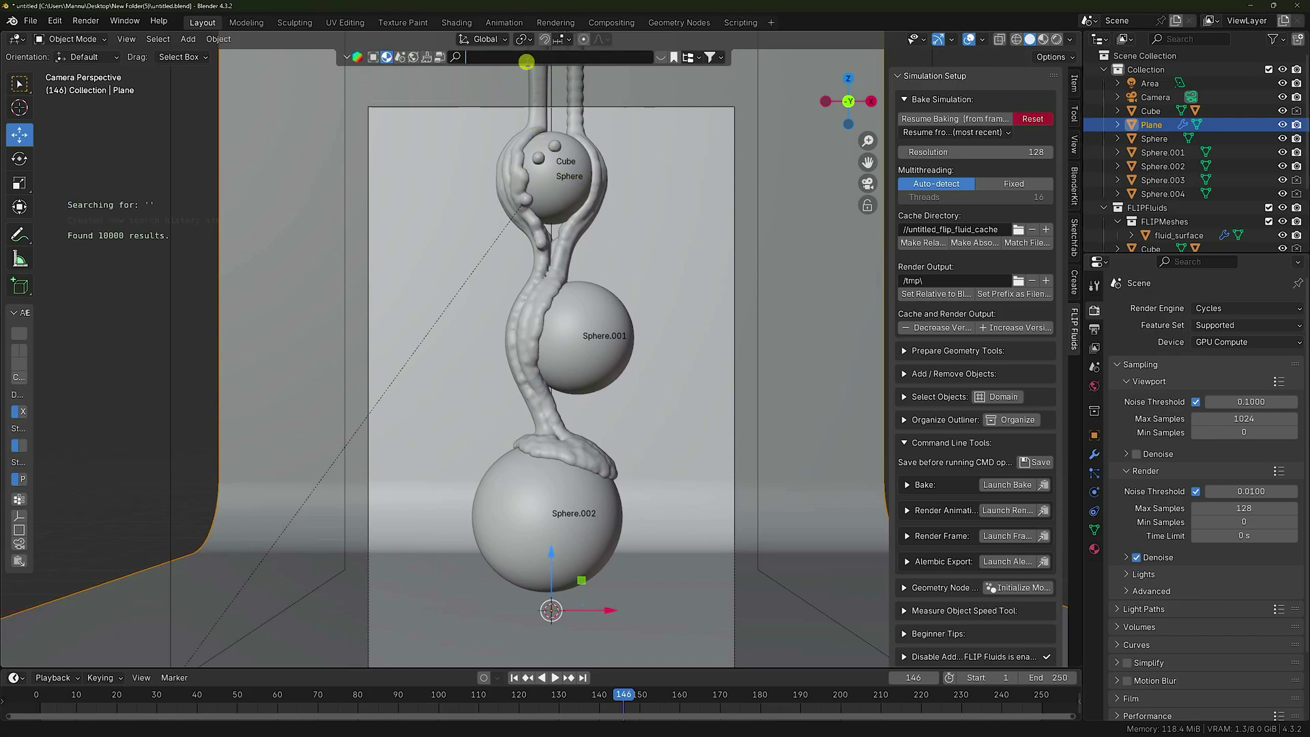
pyautogui.write('marble')
pyautogui.press('Return')
pyautogui.moveTo(92, 178)
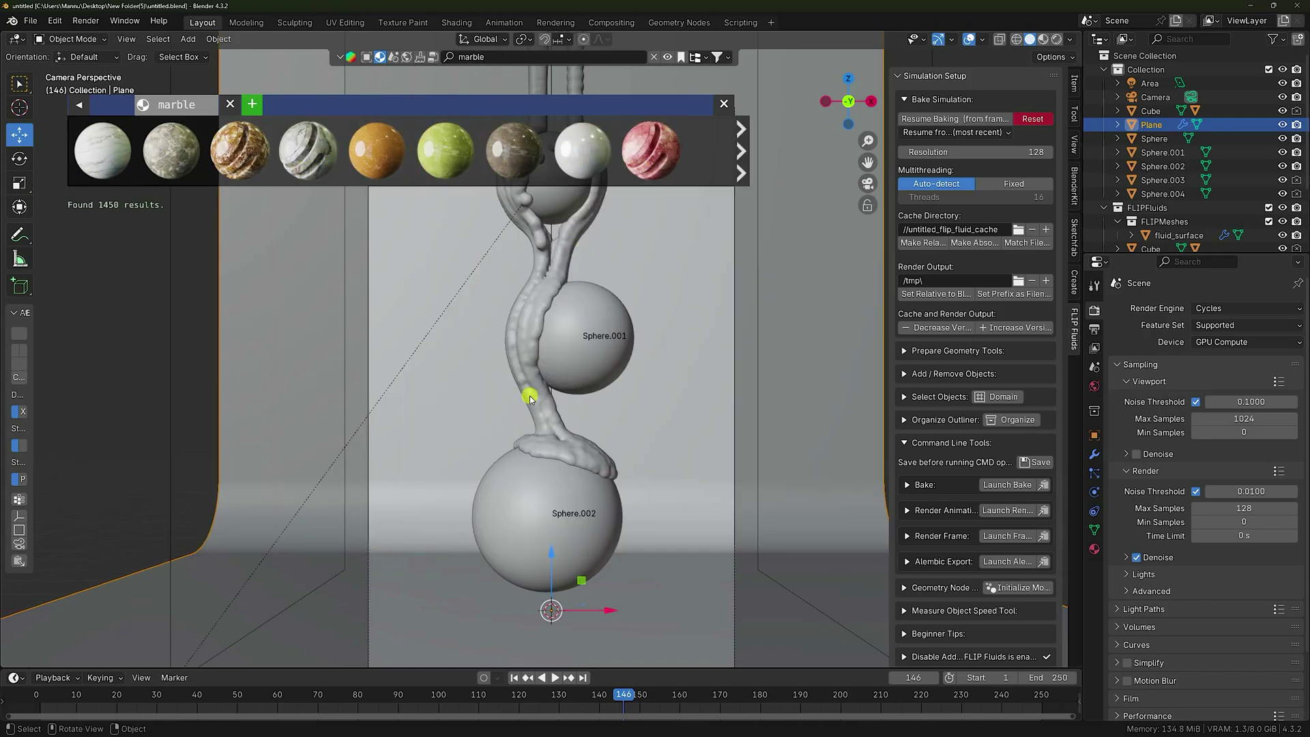
pyautogui.click(488, 496)
pyautogui.click(89, 156)
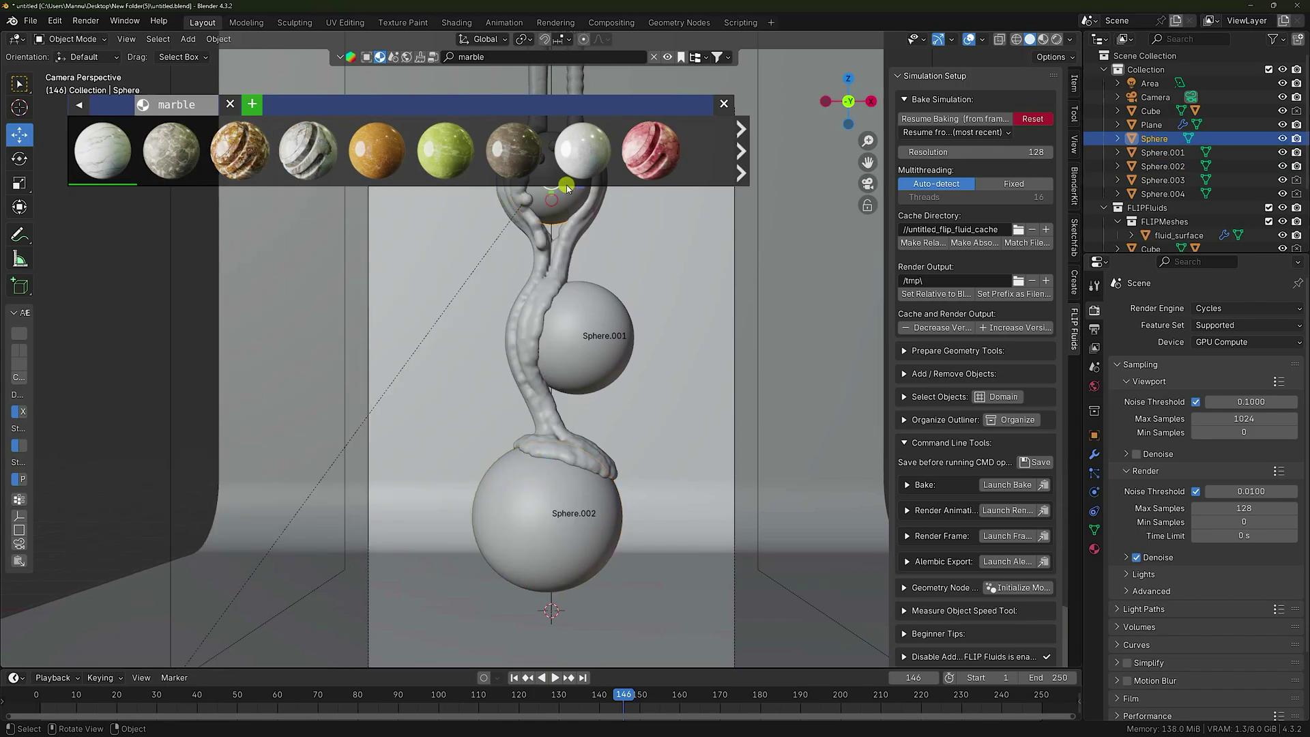
# Step: Switch to Material Preview shading and give the middle sphere the blue swirled marble
pyautogui.moveTo(582, 153); pyautogui.dragTo(580, 334)
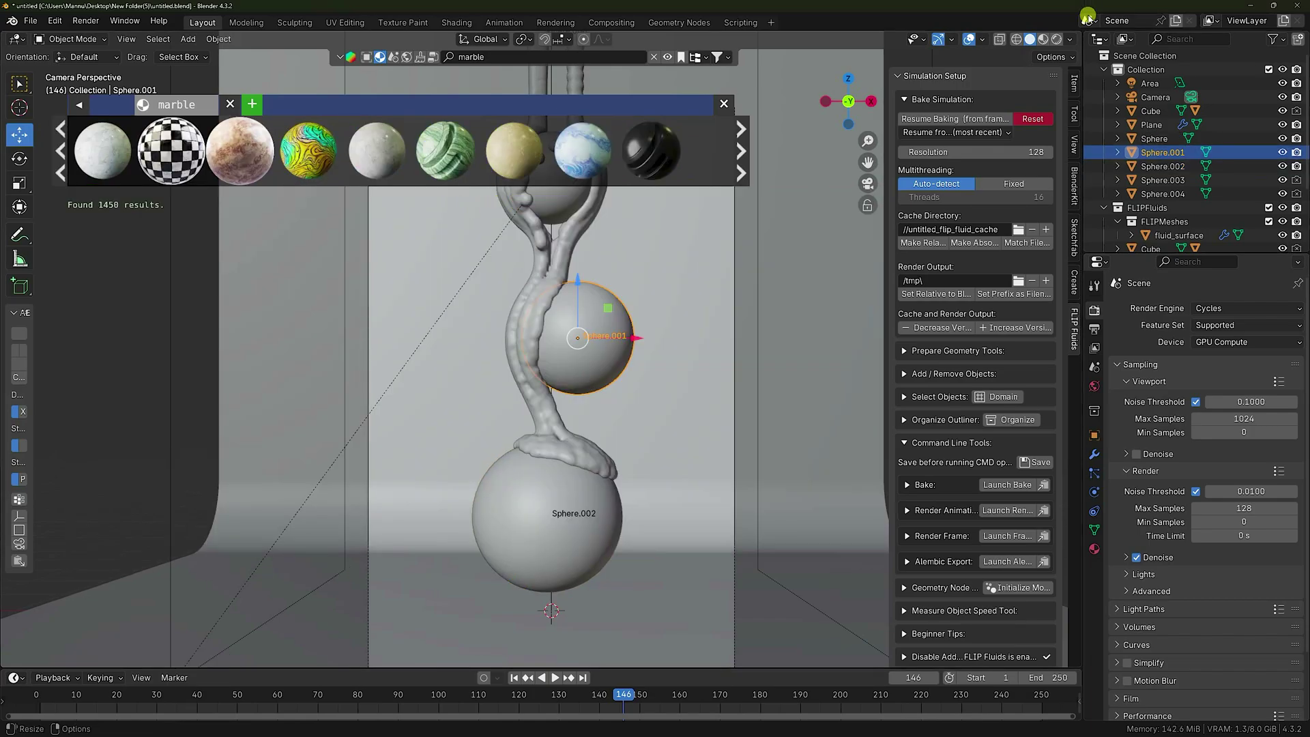
pyautogui.click(1042, 43)
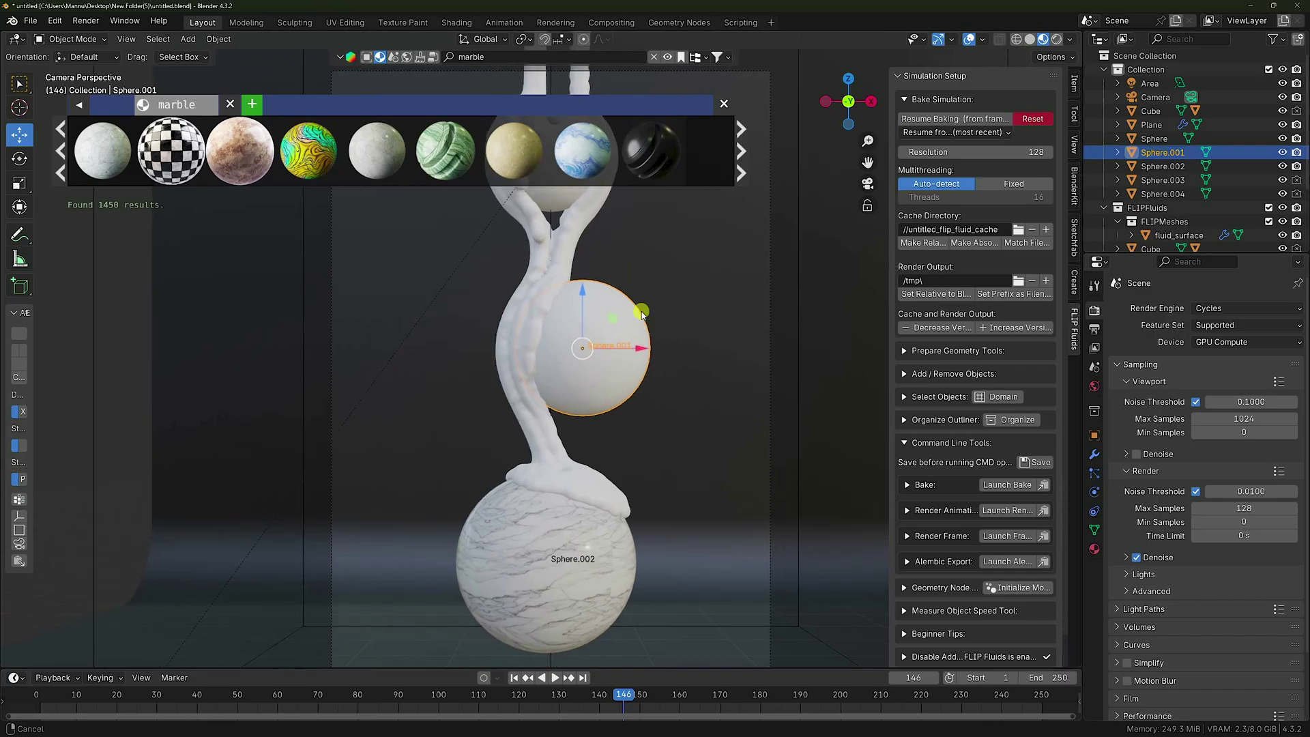
pyautogui.keyDown('shift'); pyautogui.moveTo(642, 314); pyautogui.dragTo(636, 440, button='middle'); pyautogui.keyUp('shift')
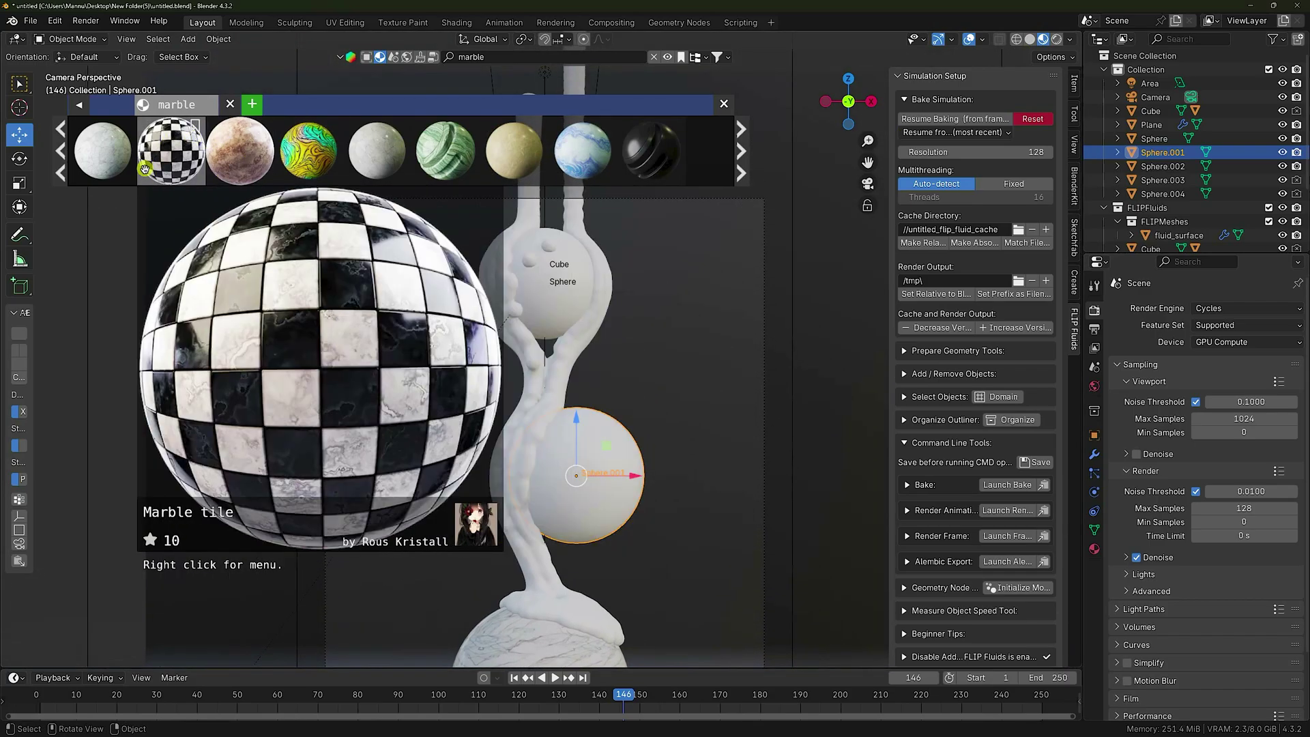
pyautogui.moveTo(603, 158)
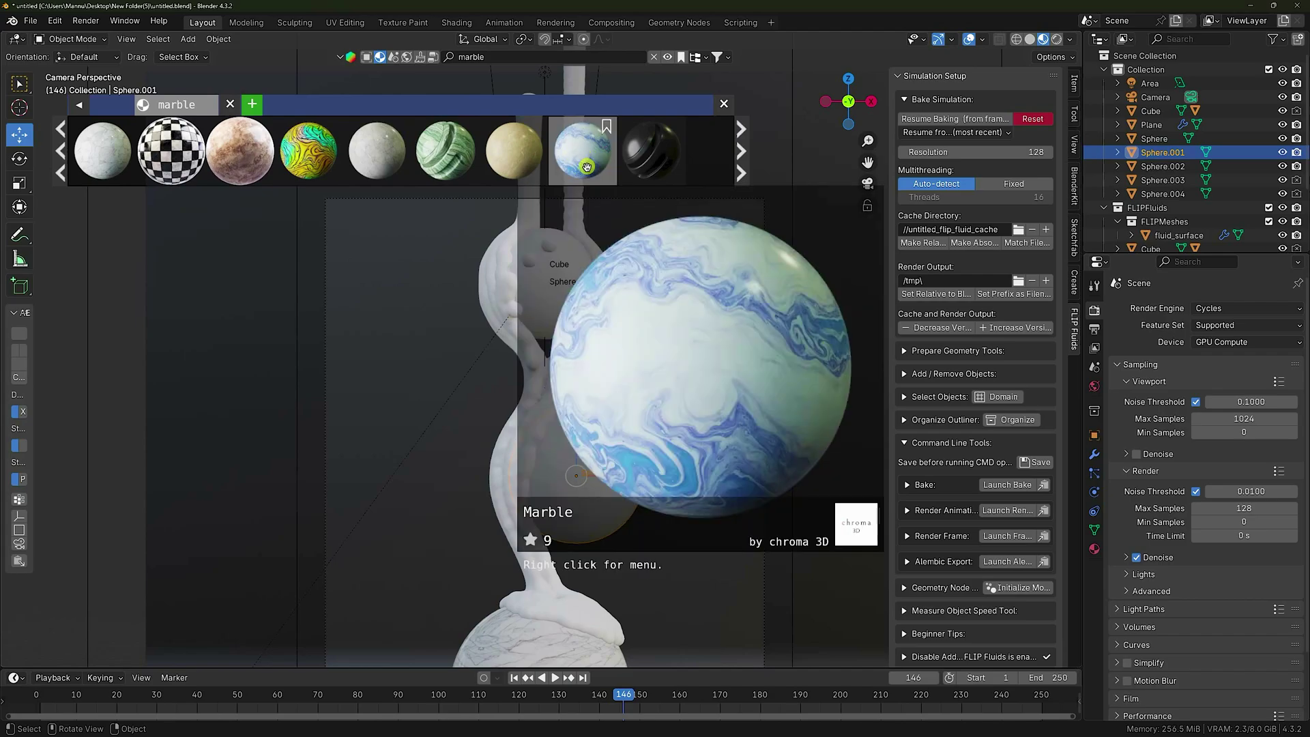
pyautogui.moveTo(586, 167); pyautogui.dragTo(621, 438)
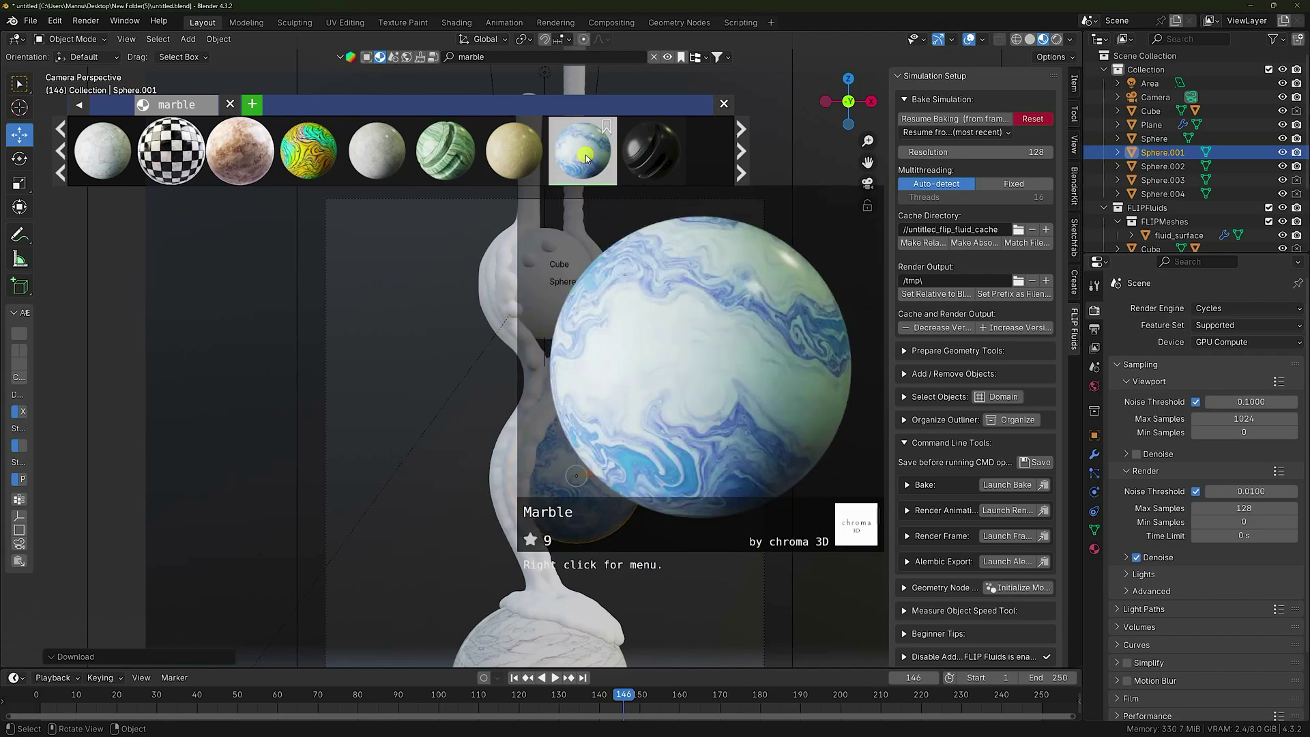
# Step: Apply a cracked white marble from the next results page to the top sphere
pyautogui.click(742, 158)
pyautogui.moveTo(598, 164)
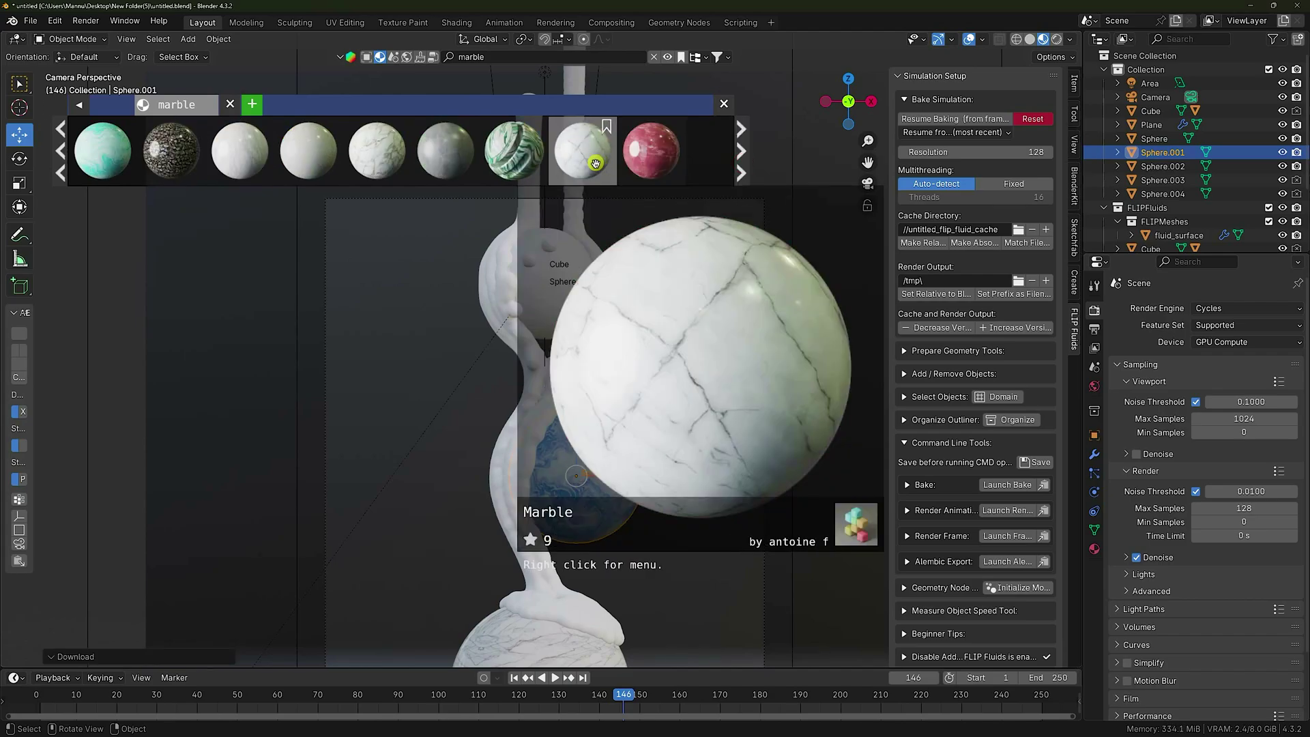
pyautogui.click(554, 289)
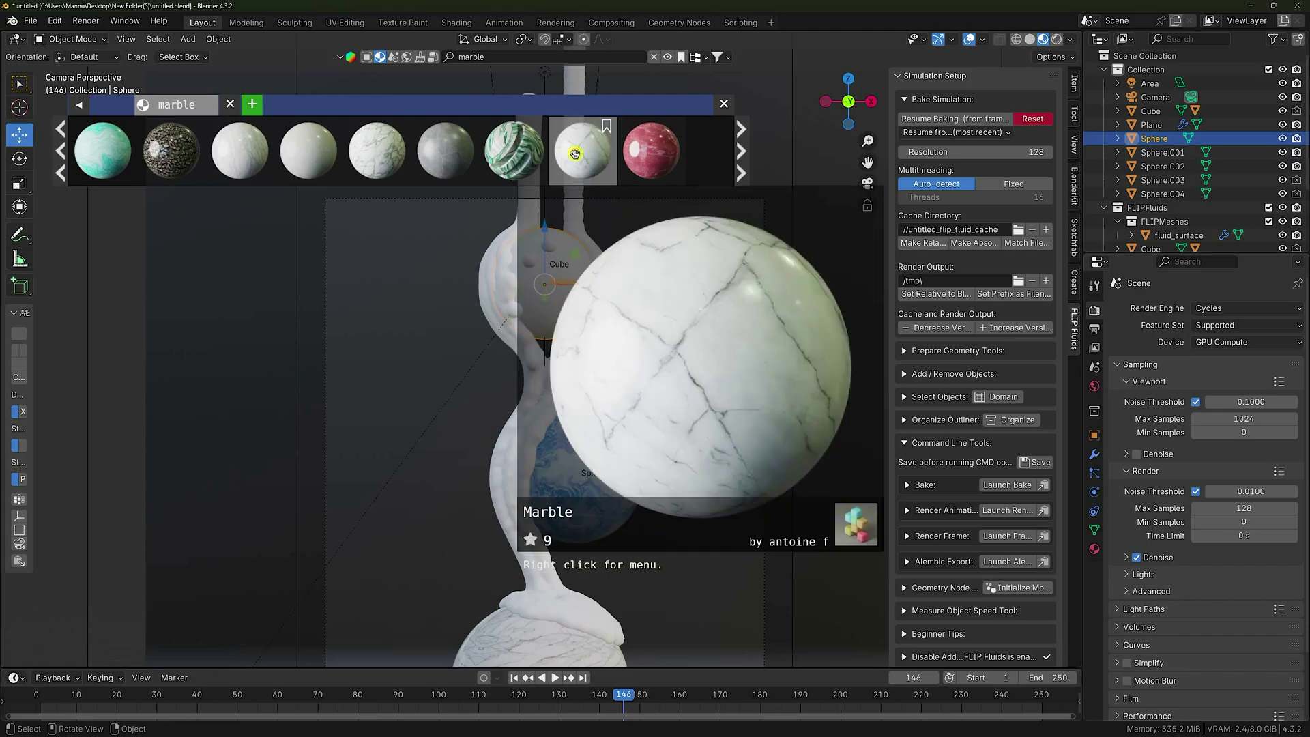
pyautogui.moveTo(584, 161); pyautogui.dragTo(556, 265)
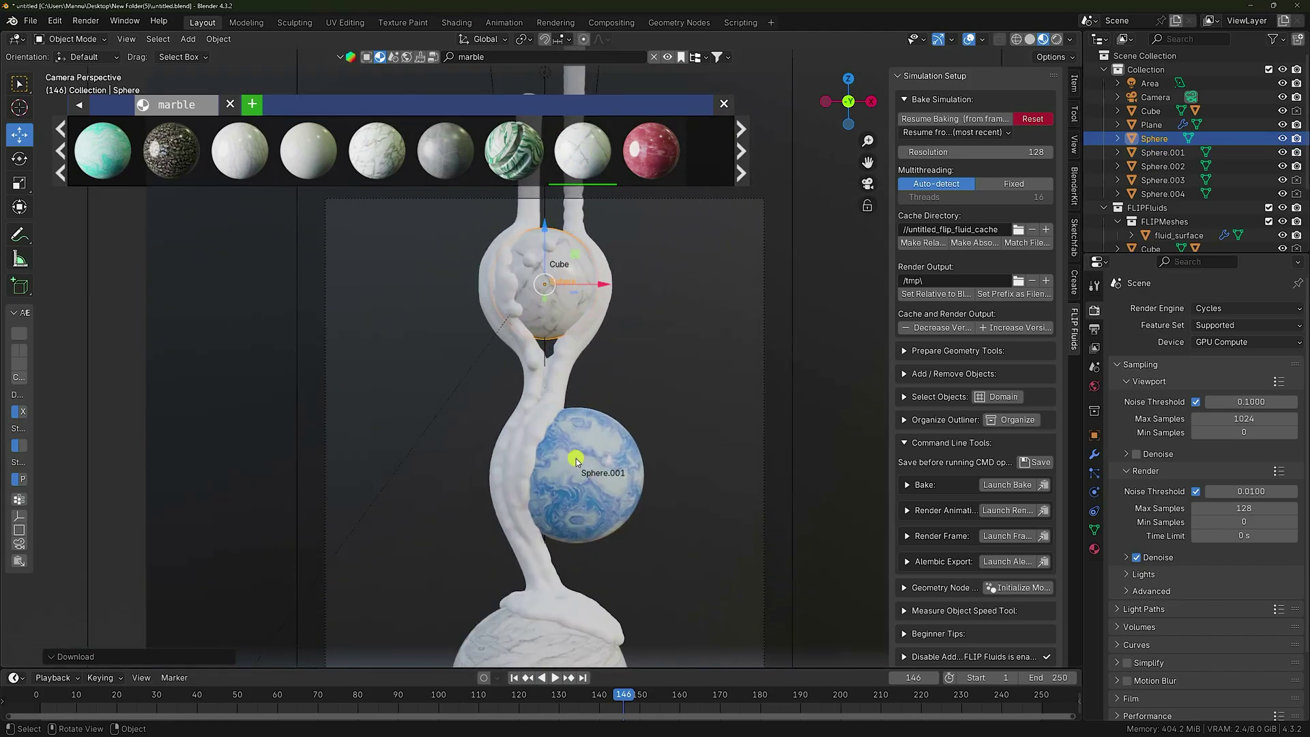
# Step: Close the marble results, zoom in on the top sphere, and inspect the fluid surface's physics
pyautogui.click(723, 102)
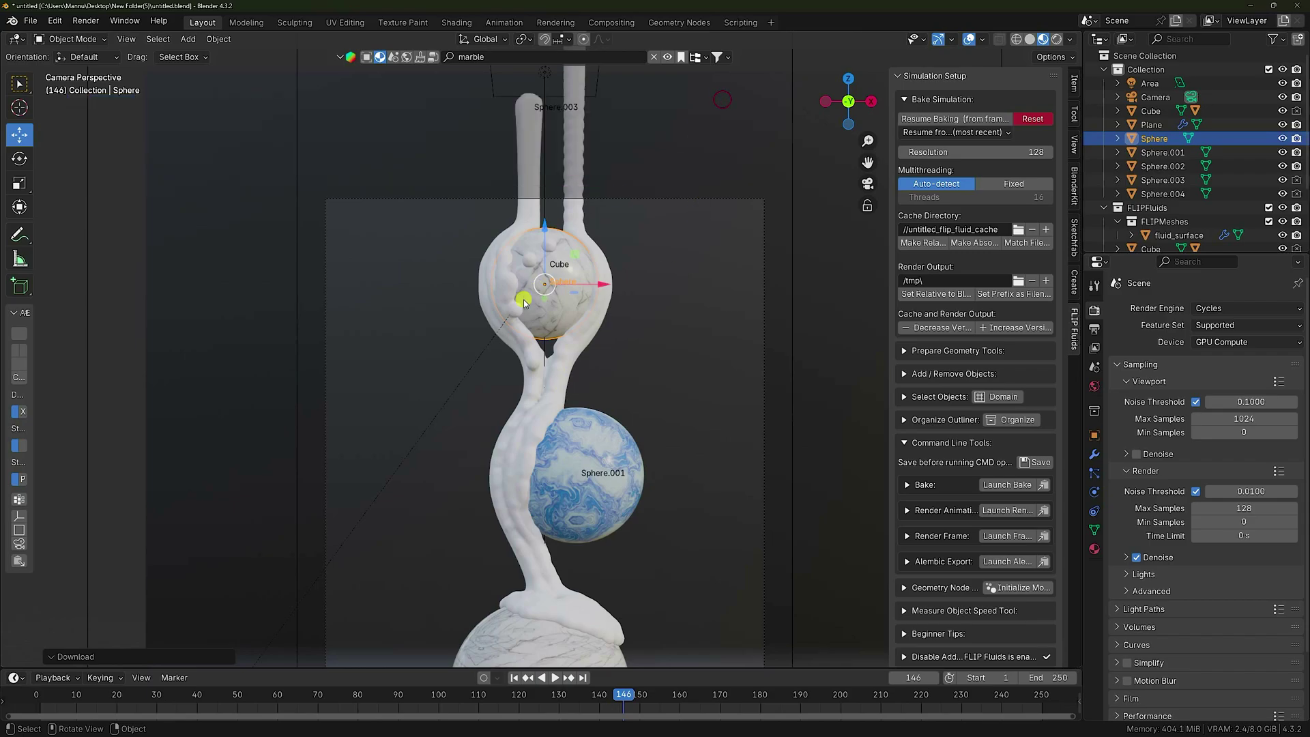
pyautogui.moveTo(524, 303); pyautogui.dragTo(709, 293, button='middle')
pyautogui.moveTo(620, 301); pyautogui.dragTo(527, 380, button='middle')
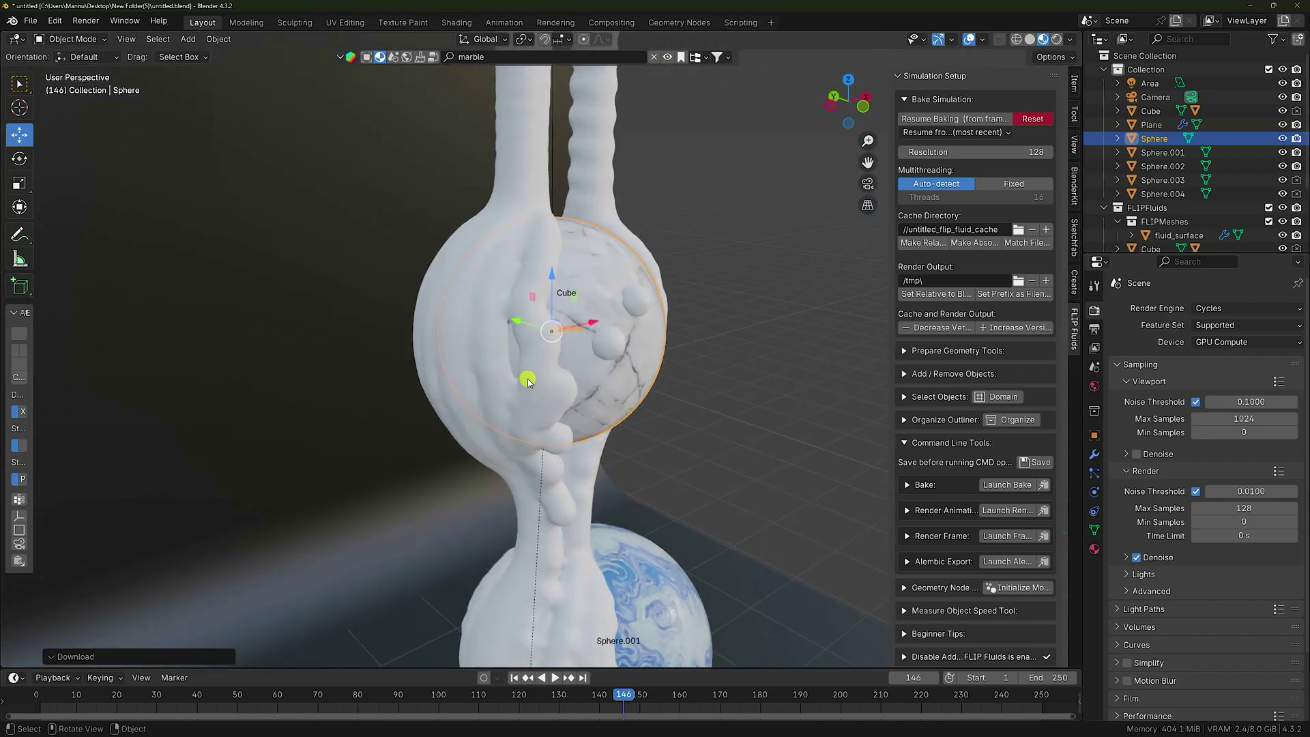
pyautogui.click(460, 362)
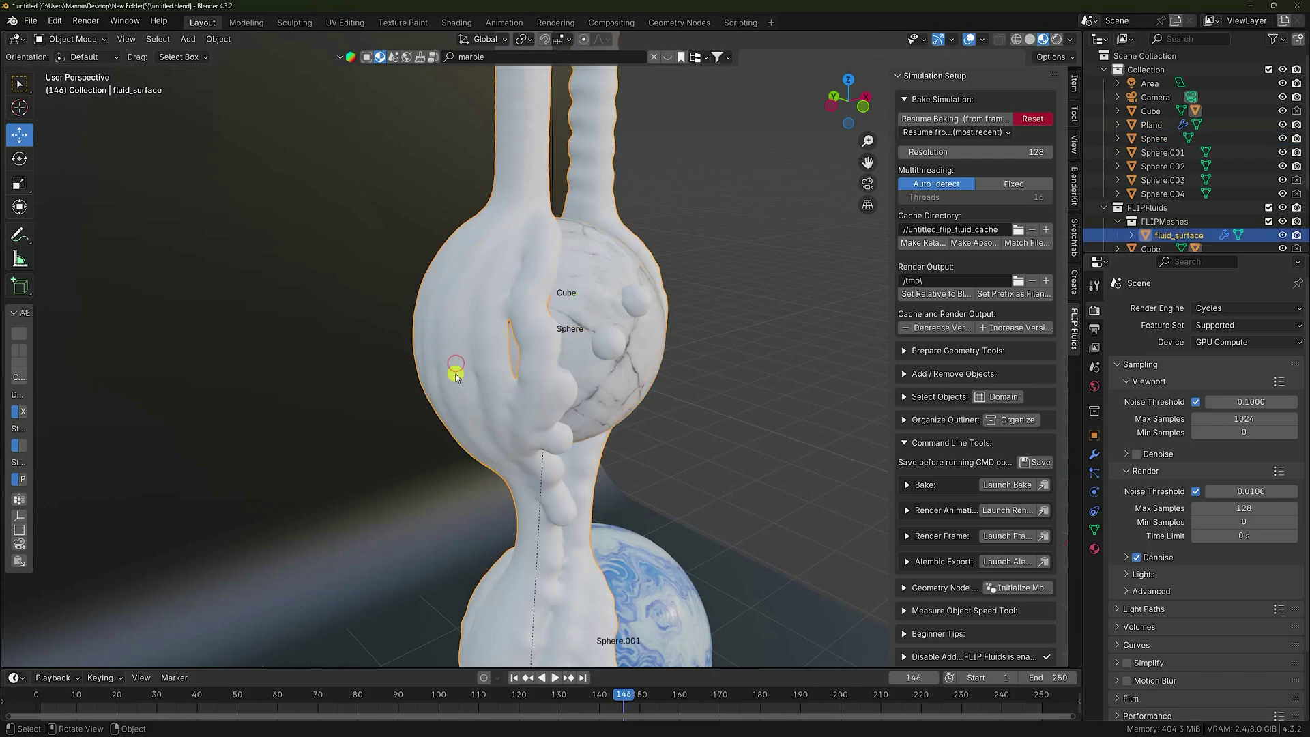
pyautogui.click(1093, 491)
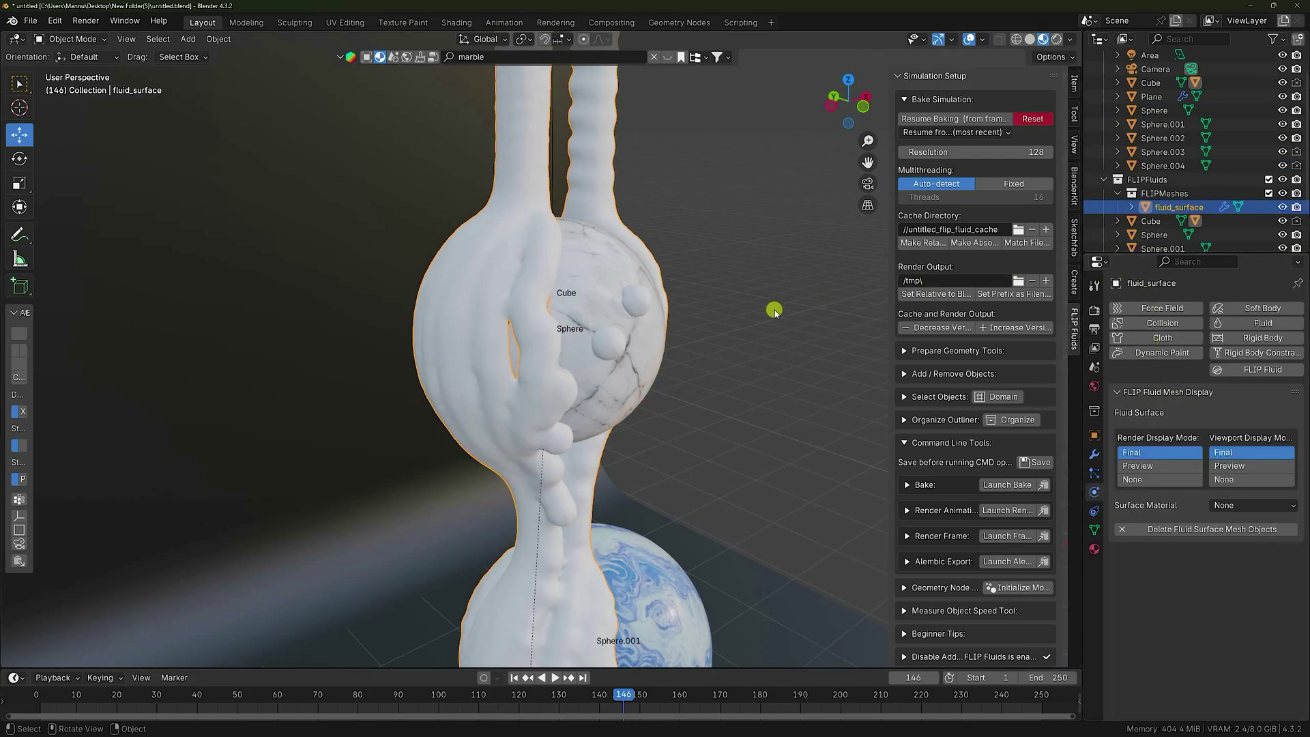
pyautogui.scroll(-10, 778, 307)
# Step: Set the FLIP domain's fluid surface material to FF Wax and return to camera view
pyautogui.click(801, 298)
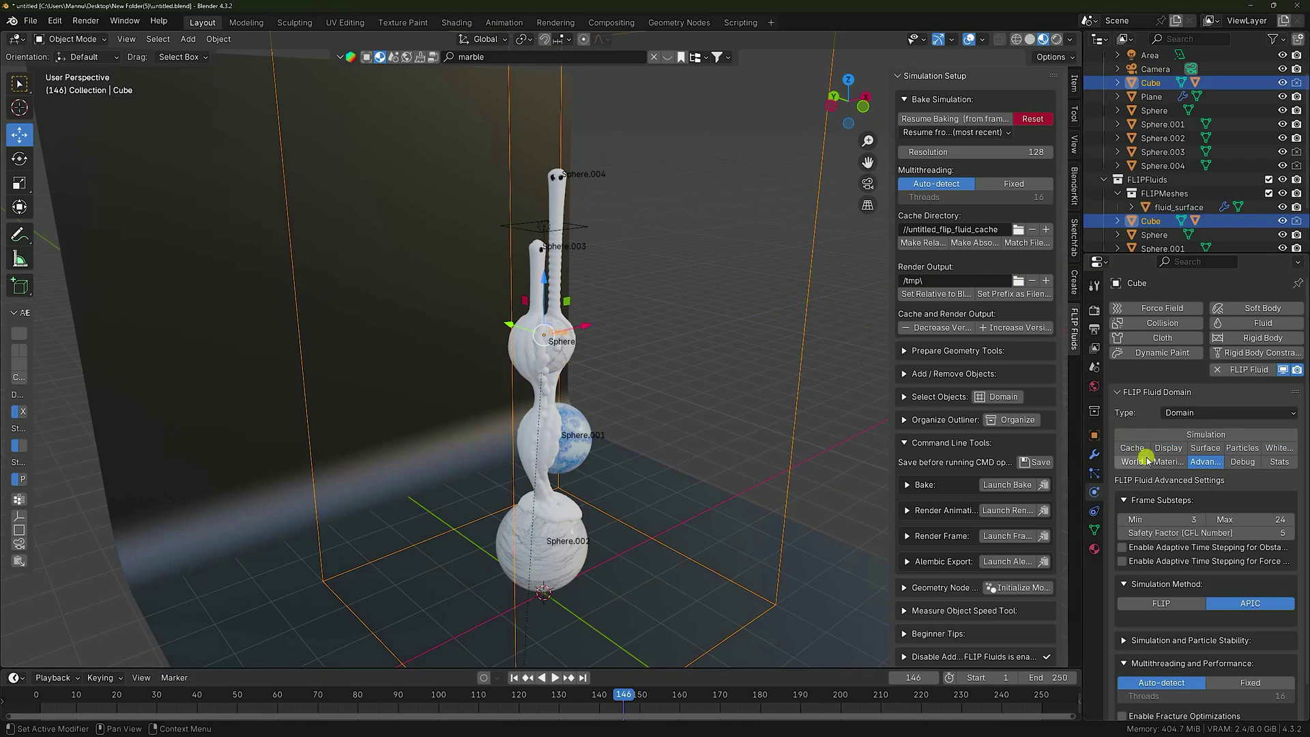
pyautogui.click(1166, 463)
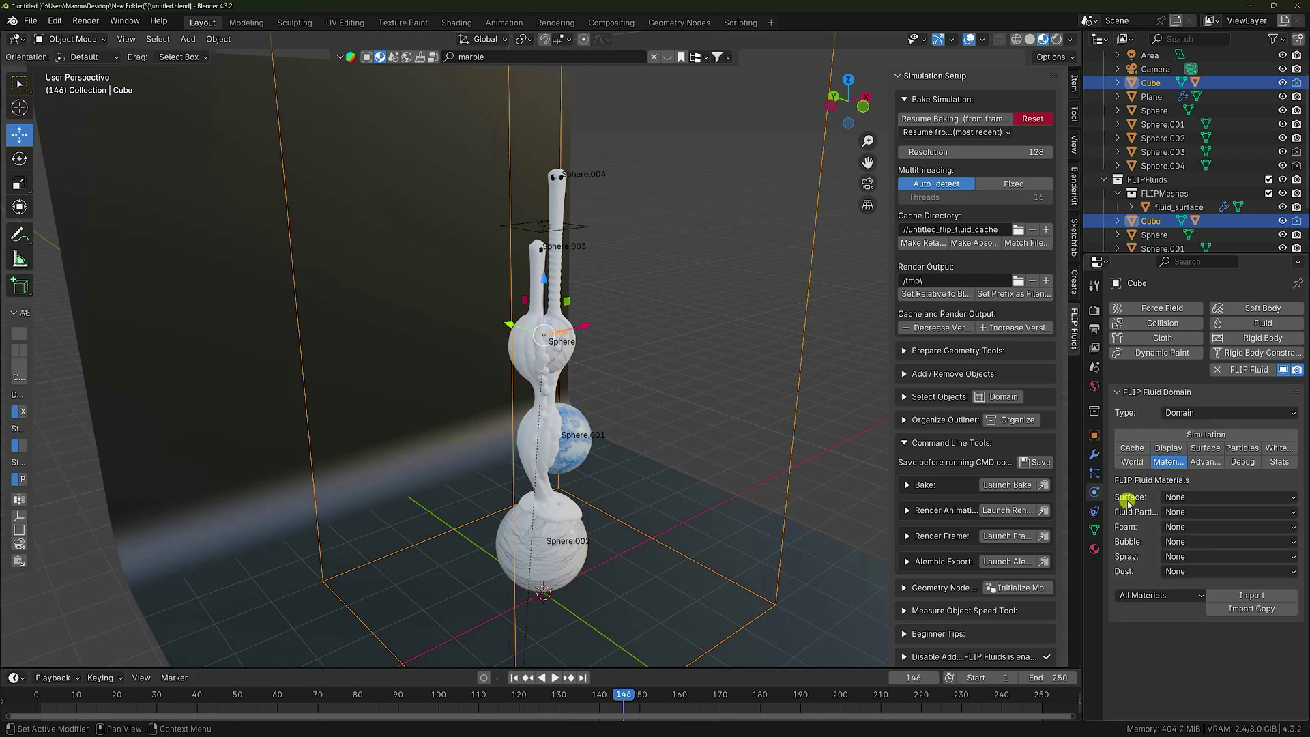
pyautogui.click(1185, 498)
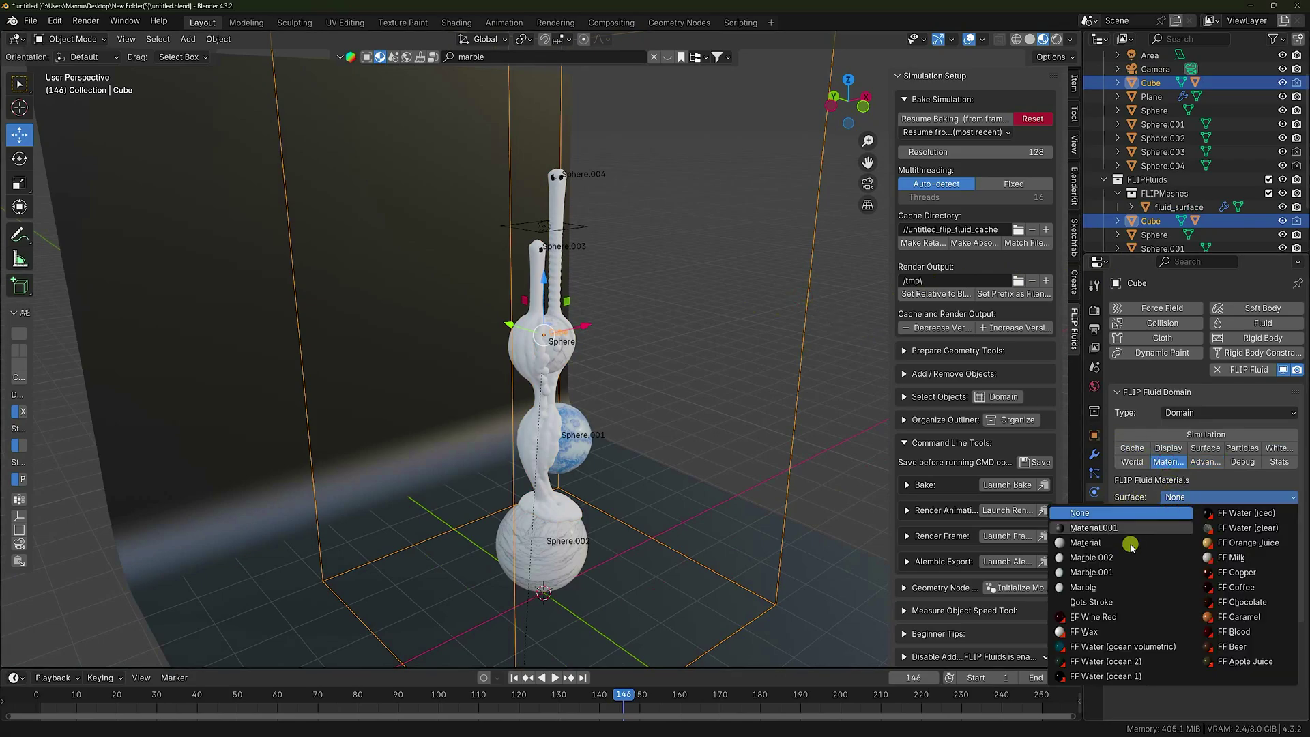
pyautogui.click(1080, 633)
pyautogui.scroll(5, 542, 391)
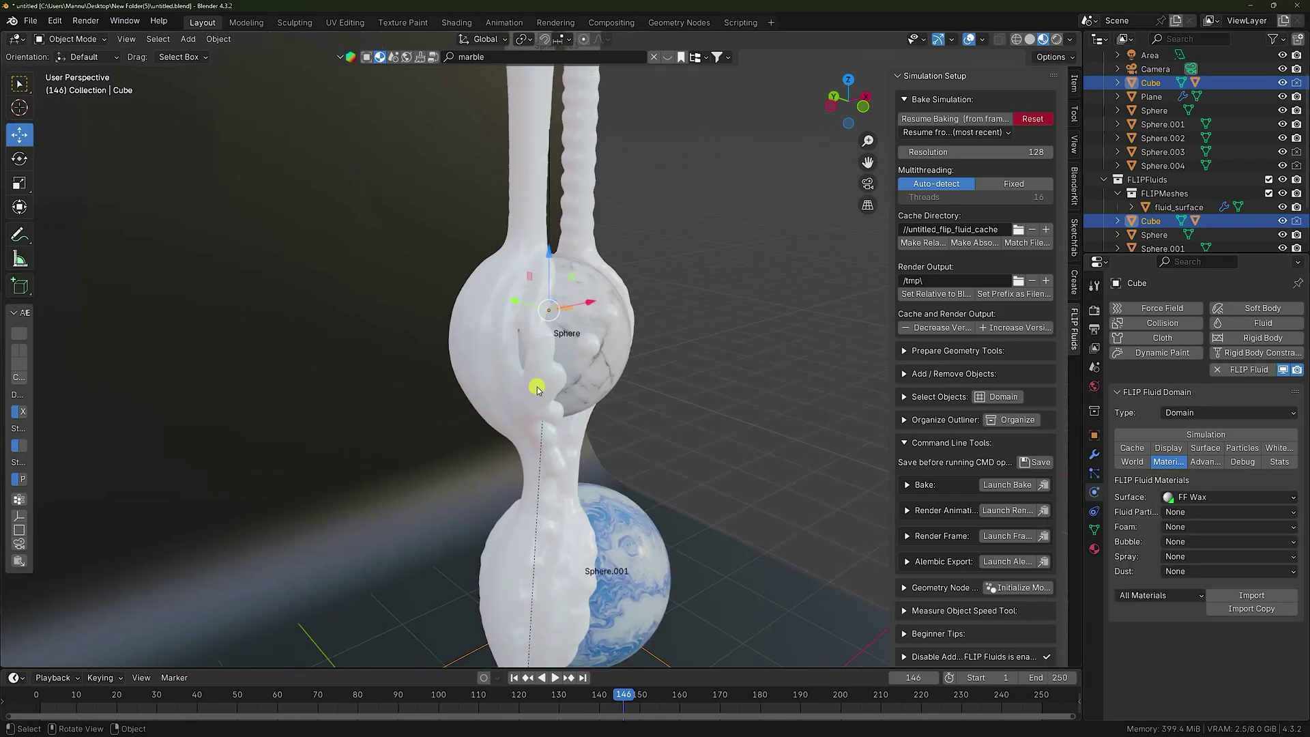
pyautogui.scroll(3, 537, 389)
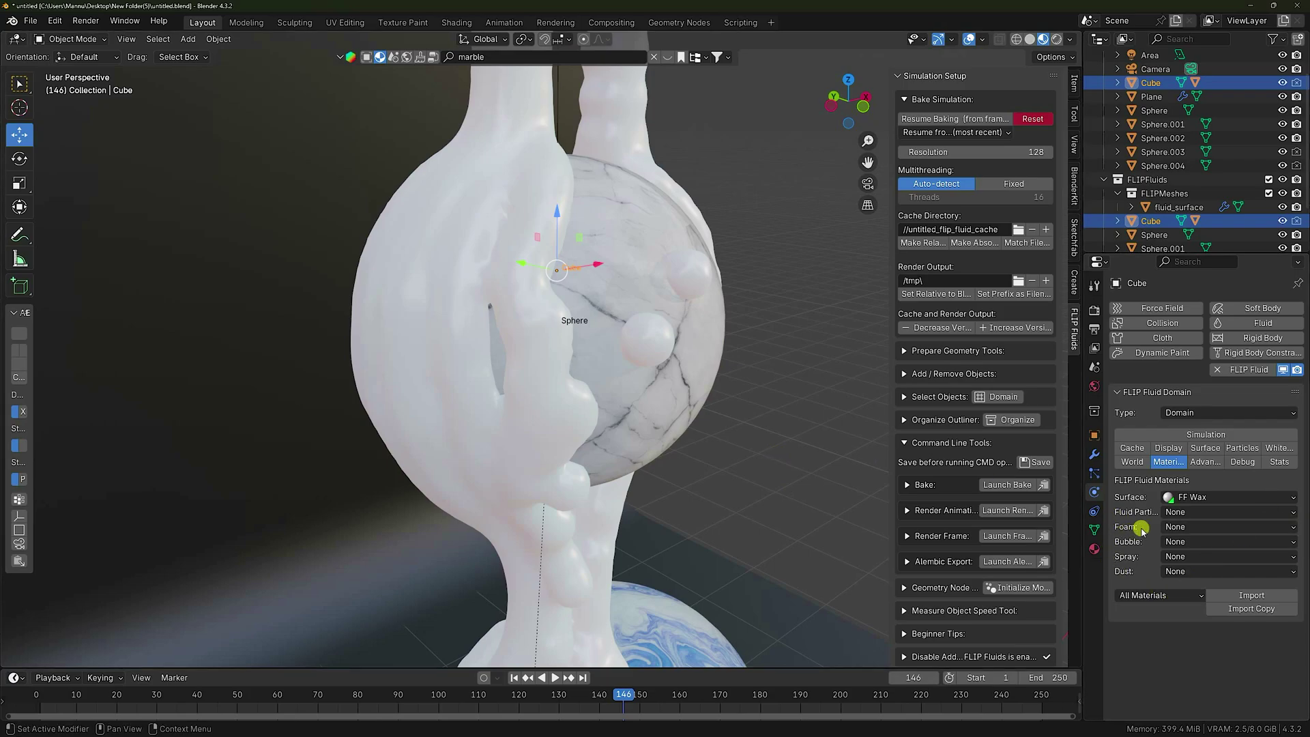
pyautogui.press('KP_0')
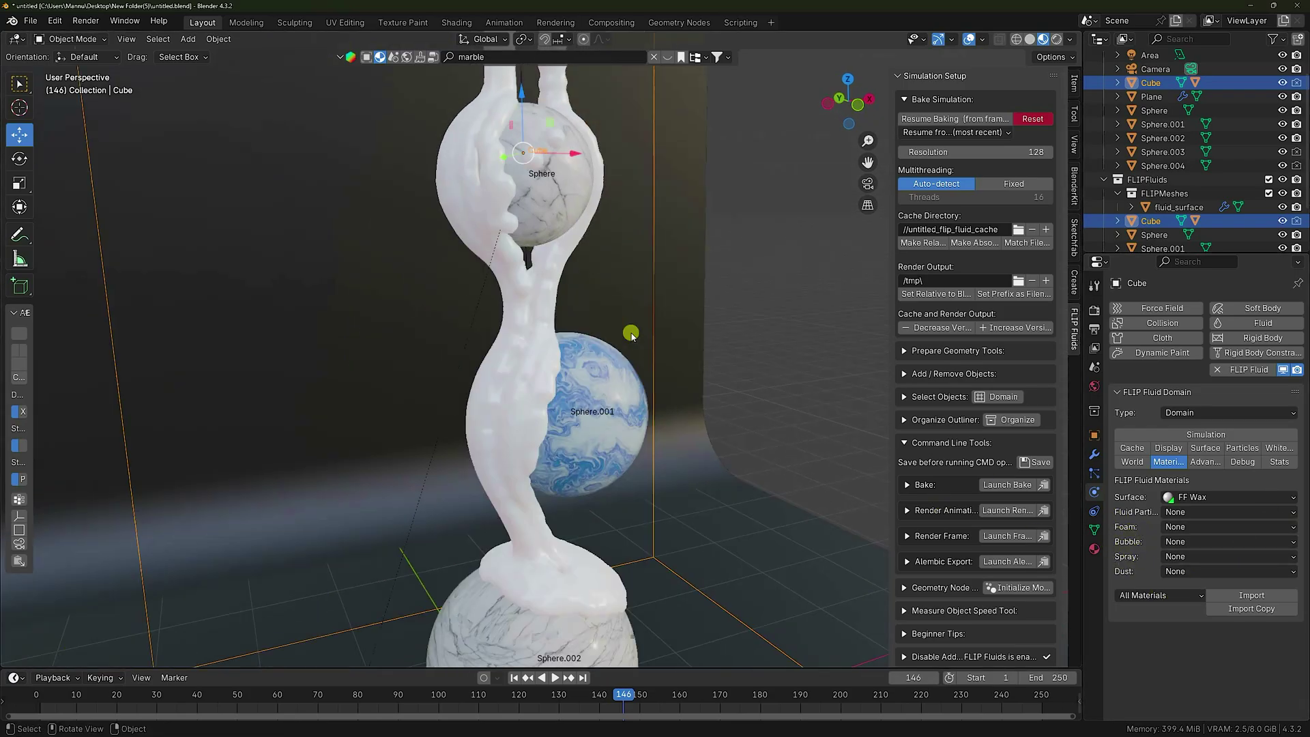
pyautogui.click(86, 20)
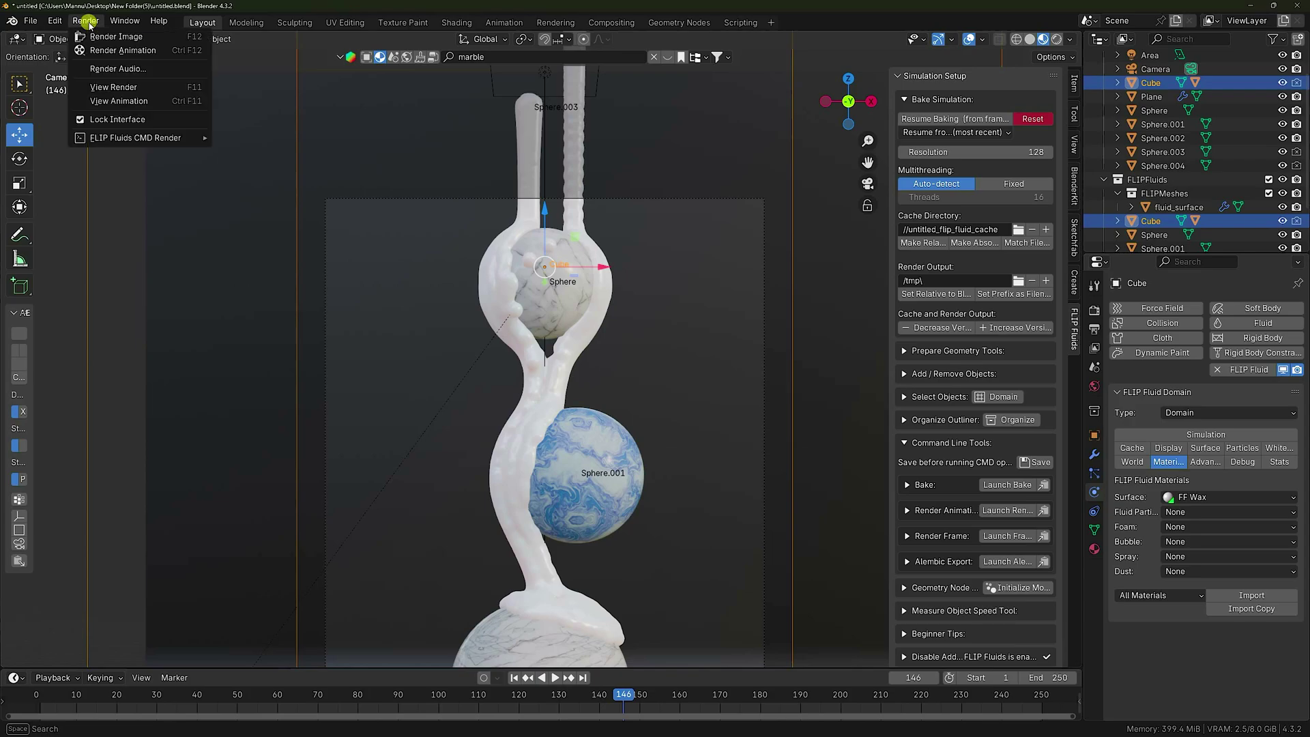
pyautogui.click(99, 37)
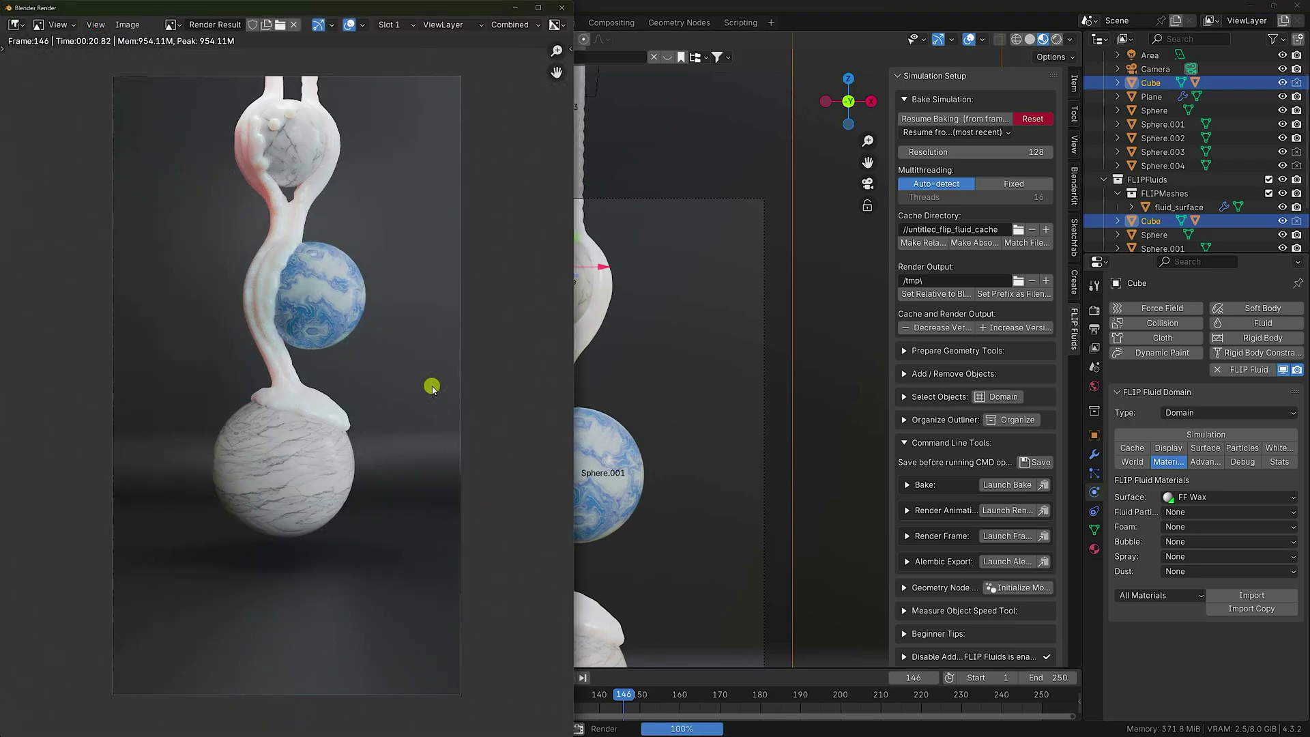
pyautogui.scroll(3, 333, 339)
pyautogui.moveTo(354, 298); pyautogui.dragTo(374, 445, button='middle')
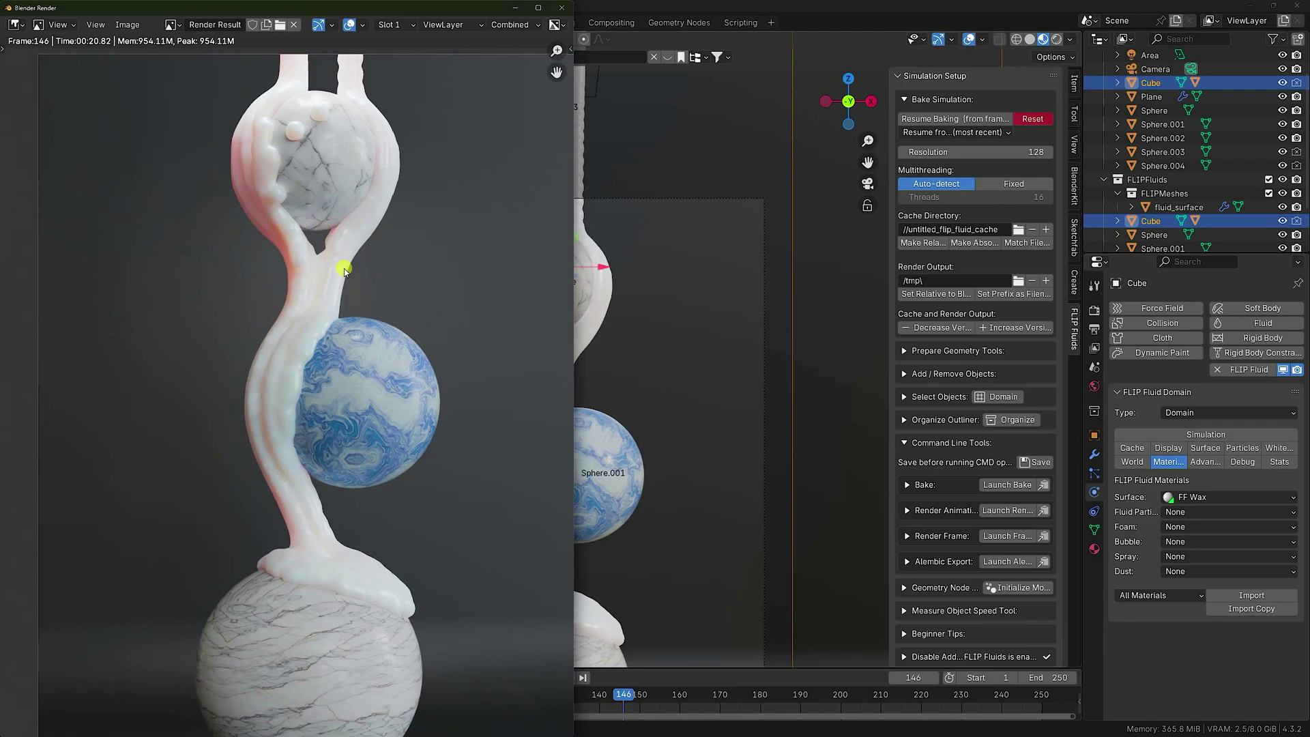
pyautogui.scroll(-1, 339, 330)
pyautogui.scroll(1, 301, 202)
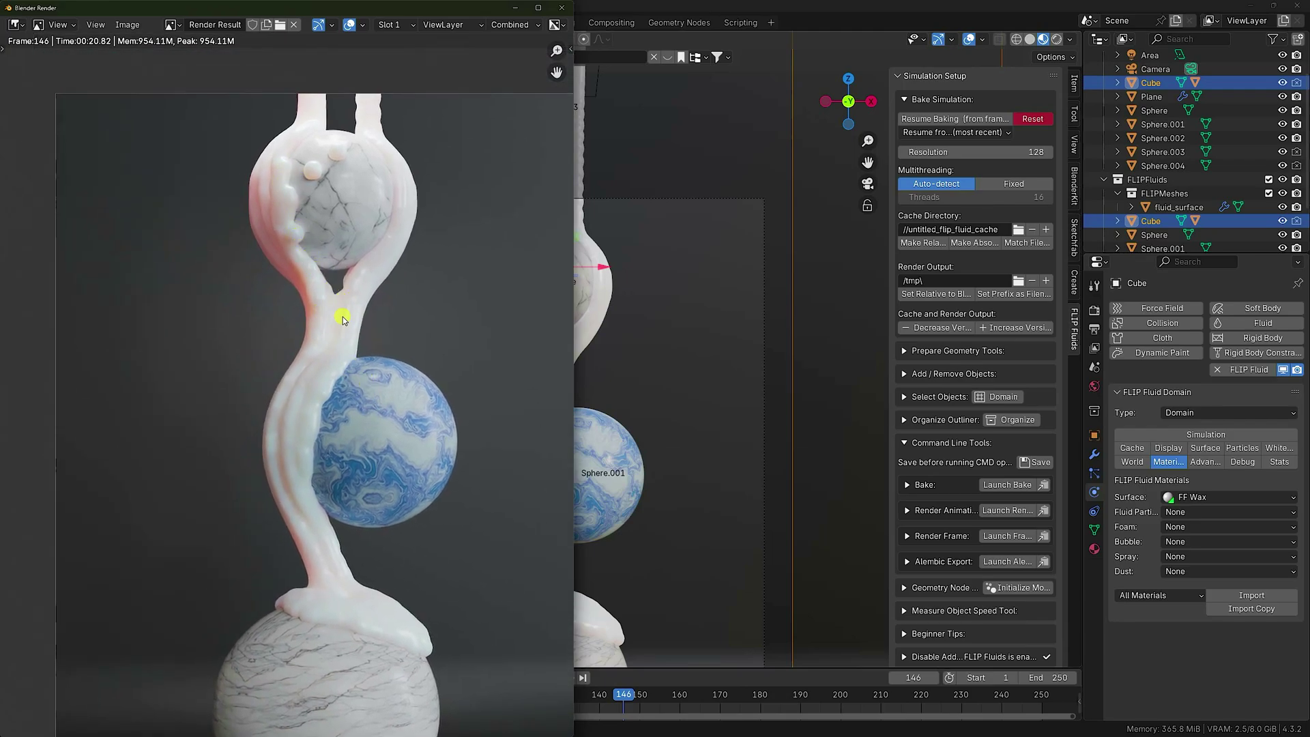
pyautogui.scroll(2, 389, 366)
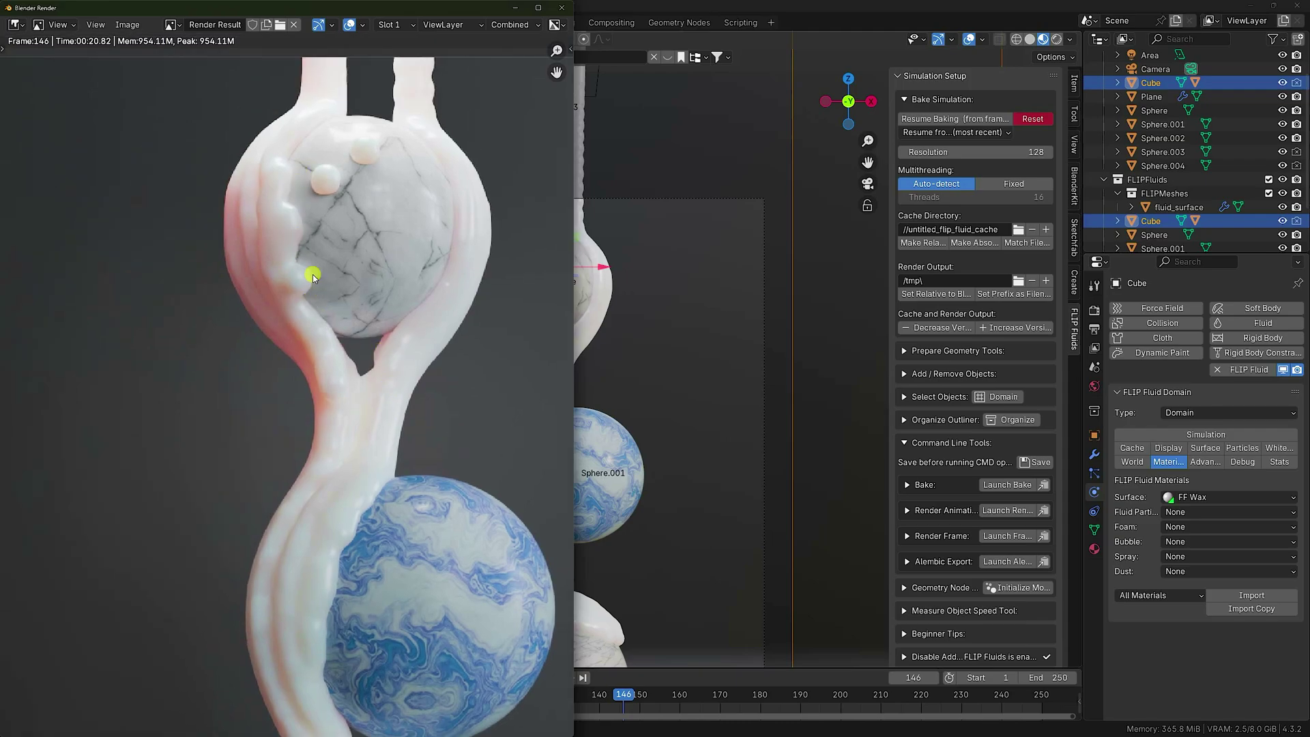
pyautogui.scroll(-4, 330, 246)
pyautogui.click(559, 11)
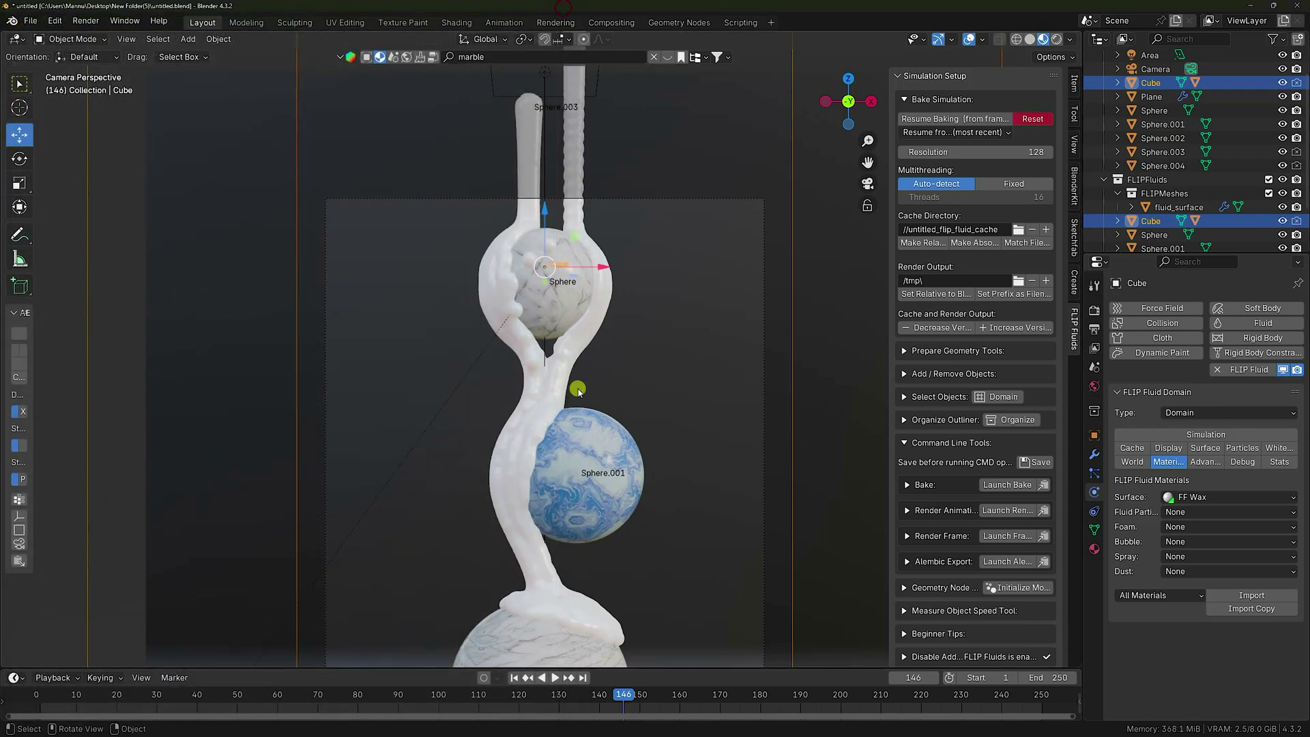
# Step: Go to frame 1, reset the existing FLIP bake, and edit the simulation resolution toward 256
pyautogui.click(514, 679)
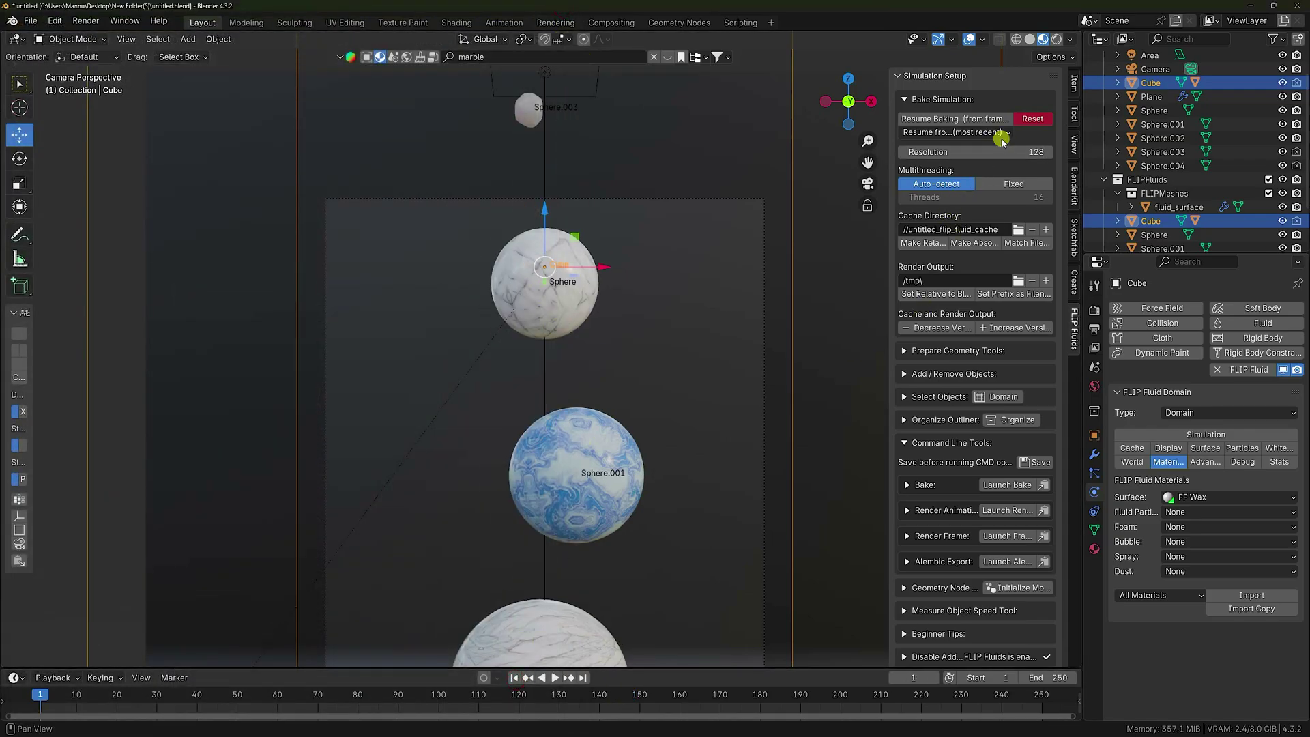
pyautogui.click(1033, 121)
pyautogui.click(1031, 121)
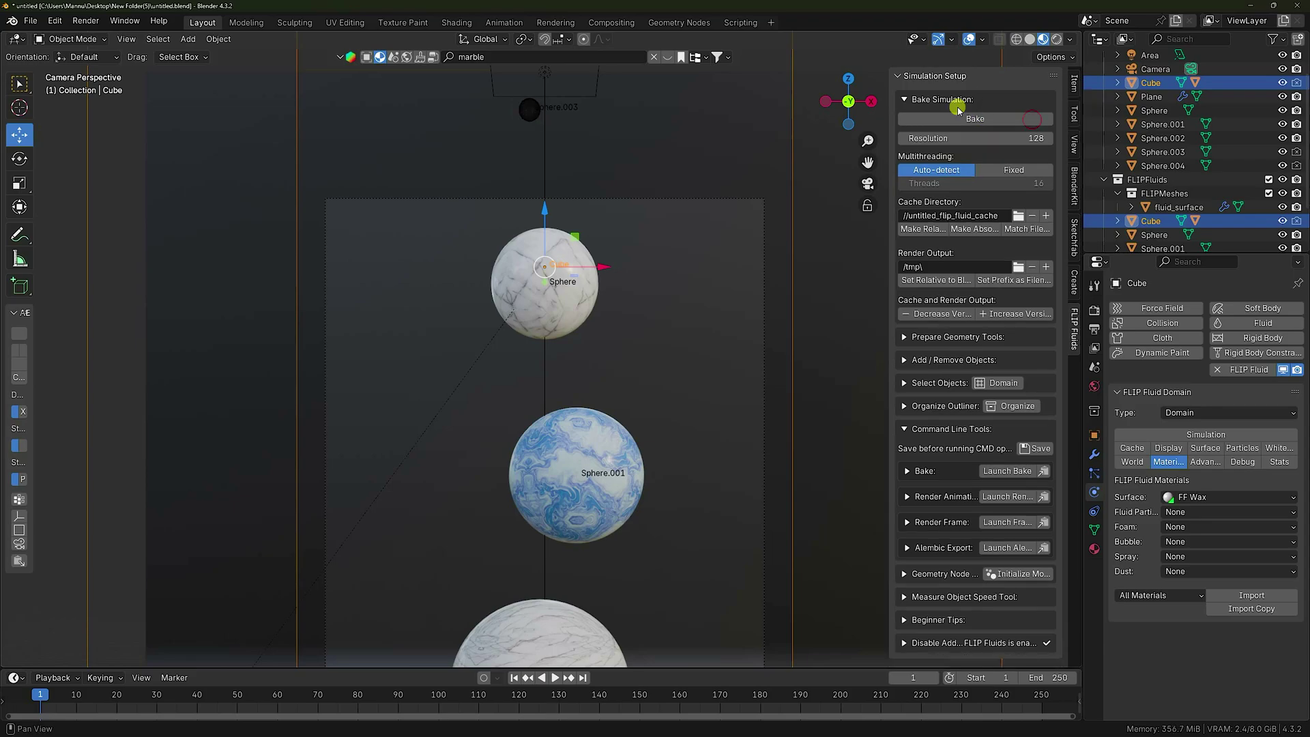
pyautogui.click(1034, 138)
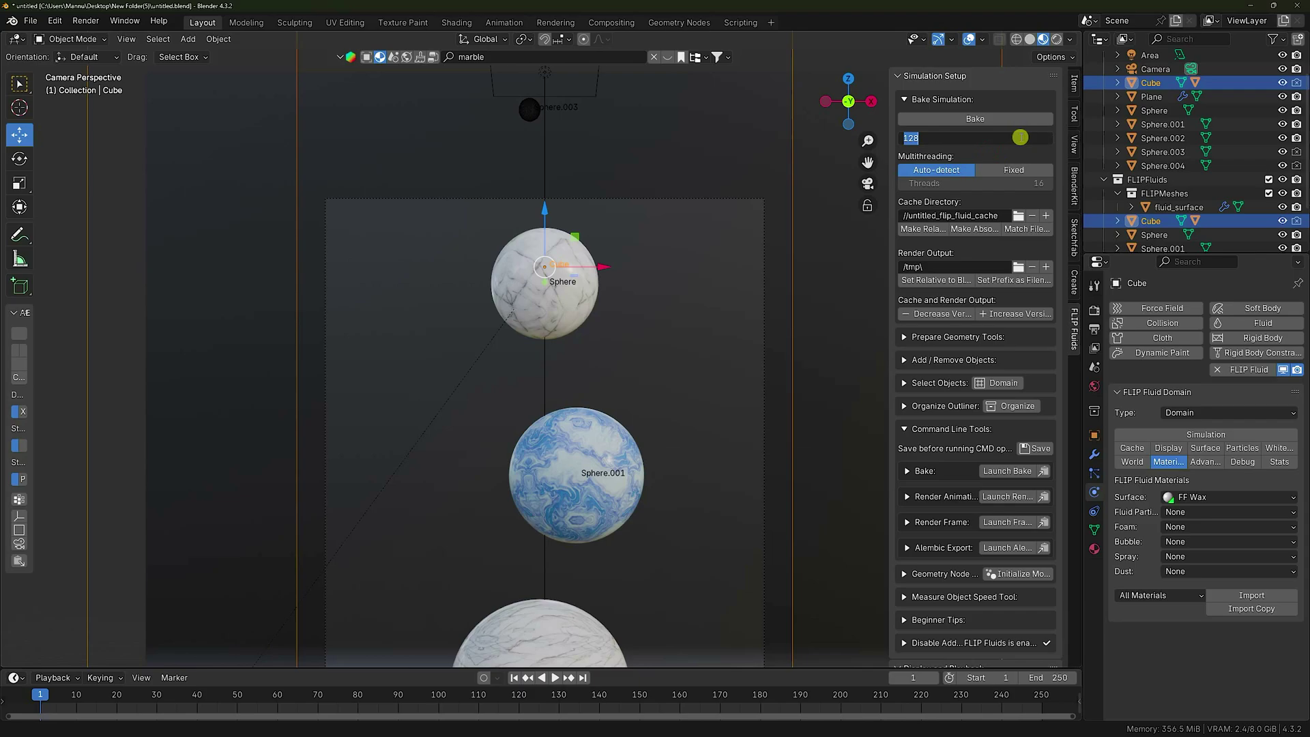
pyautogui.press('Return')
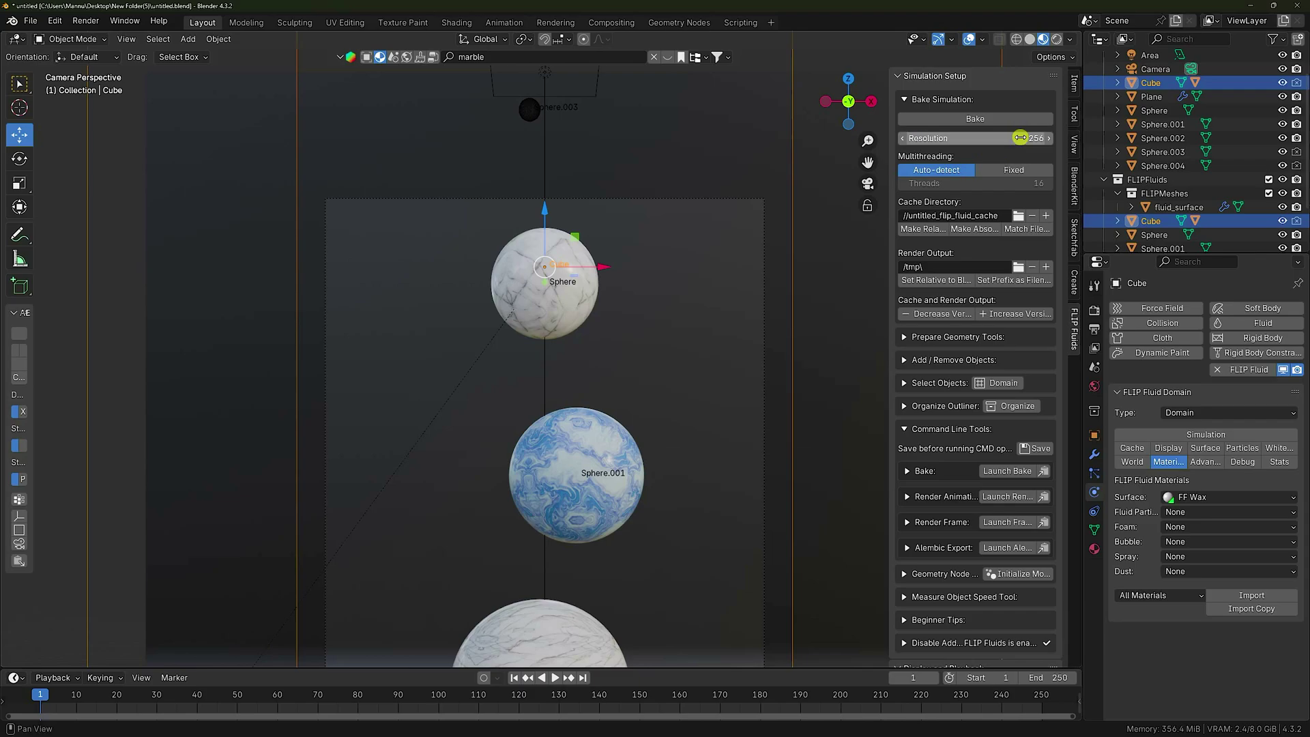